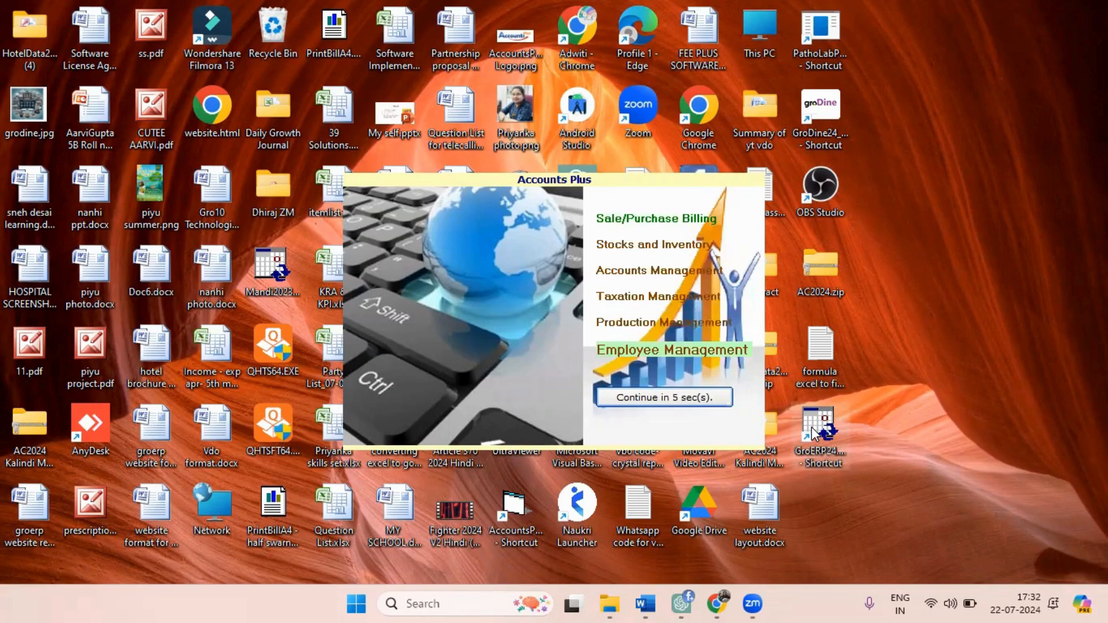
Continue past the splash screen and log in to ARRAYS AMAYRA for financial year 2024 with the user name and password.
key(Return)
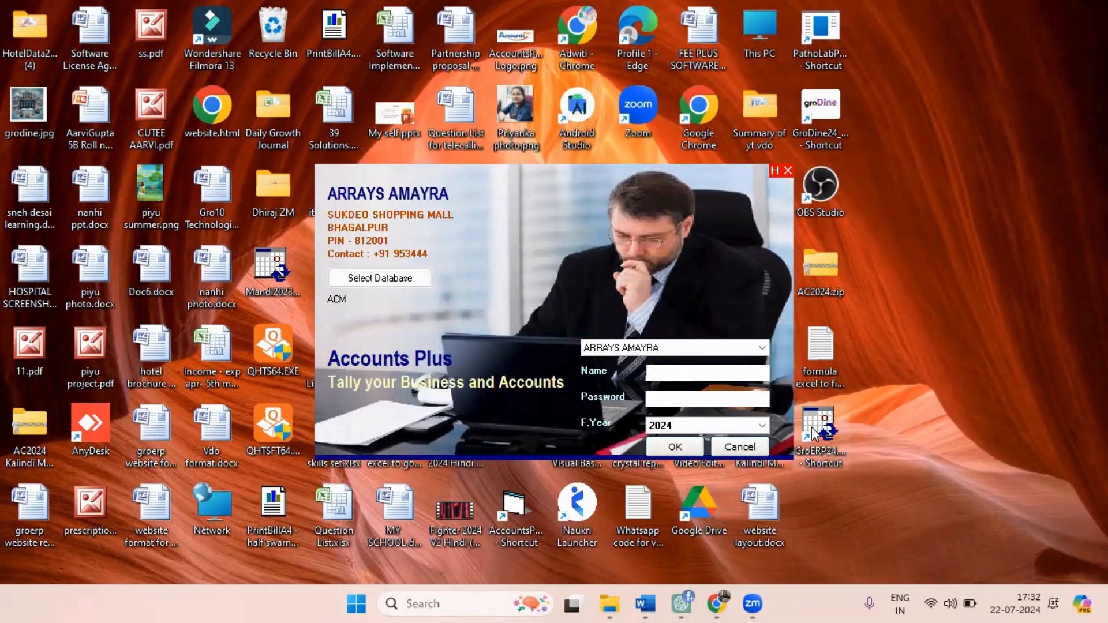
text(admn)
key(Tab)
text(****)
click(686, 446)
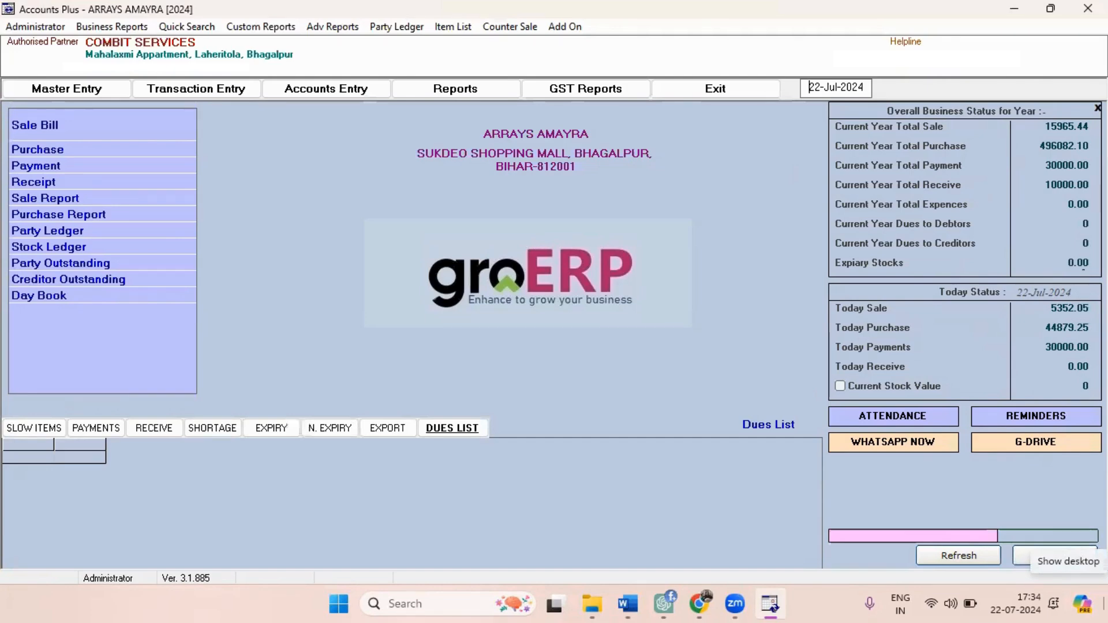
View today's reminder alerts and the employee attendance list, and close the reminder window.
click(1010, 416)
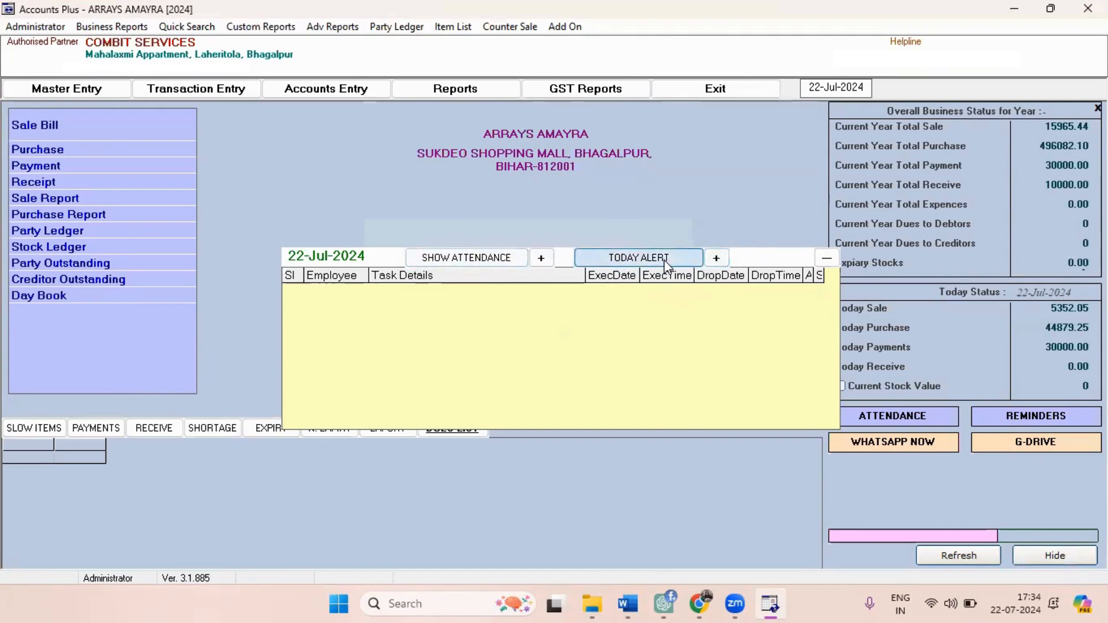
click(467, 259)
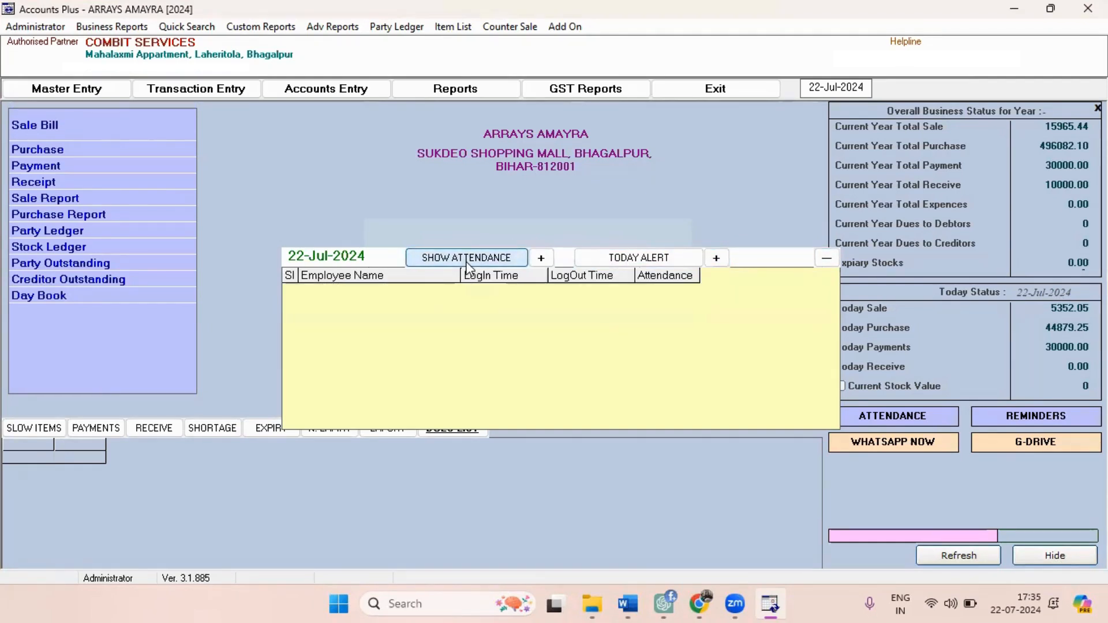
click(827, 259)
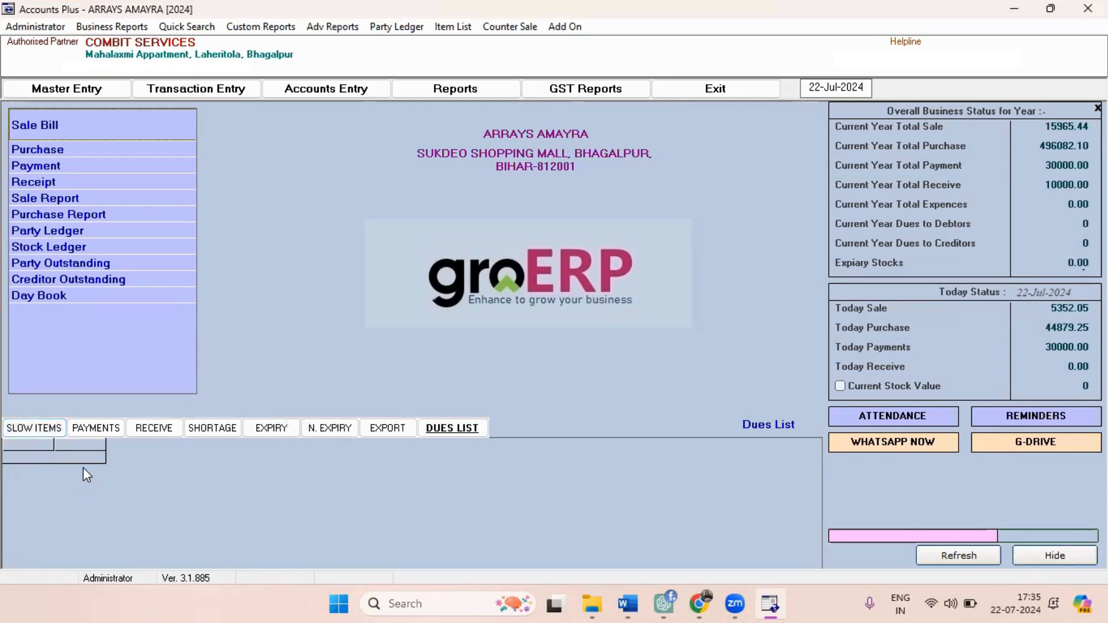
Look through the payments list and the receive list on the dashboard.
click(96, 429)
click(141, 428)
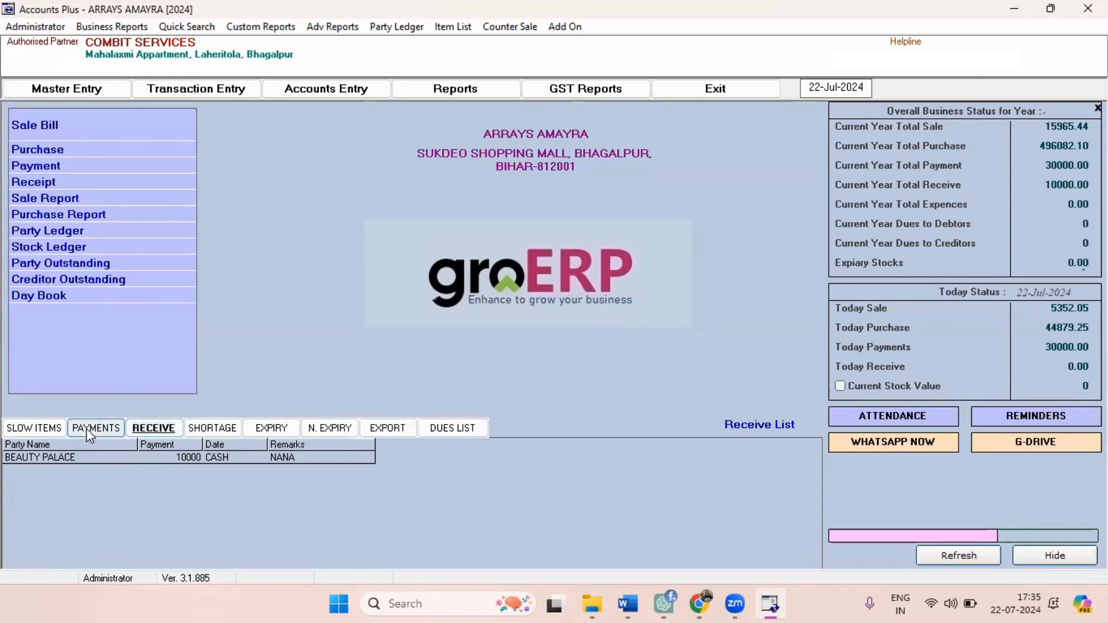
click(92, 428)
click(153, 428)
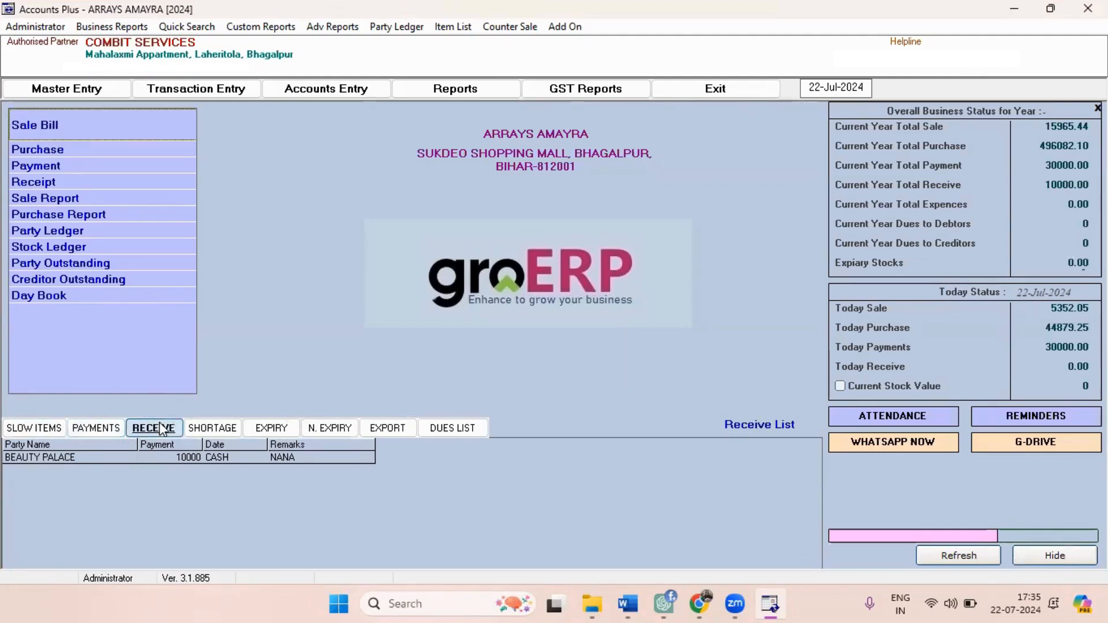
Review the dashboard's shortage and expiry lists, the near-expiry list for 90 days, and the dues list.
click(223, 428)
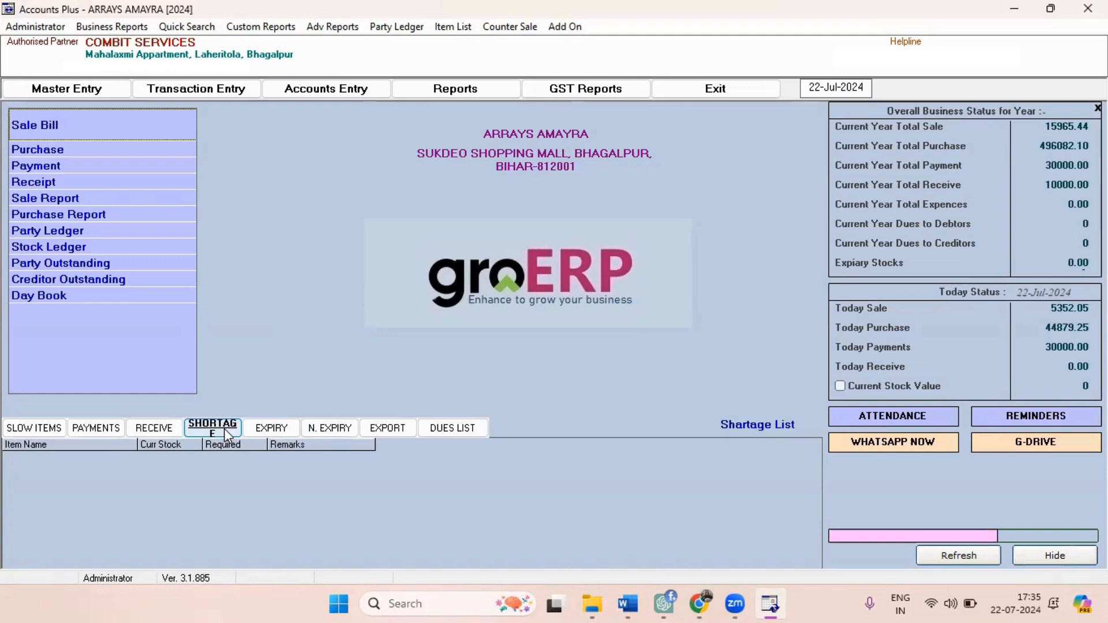
click(283, 432)
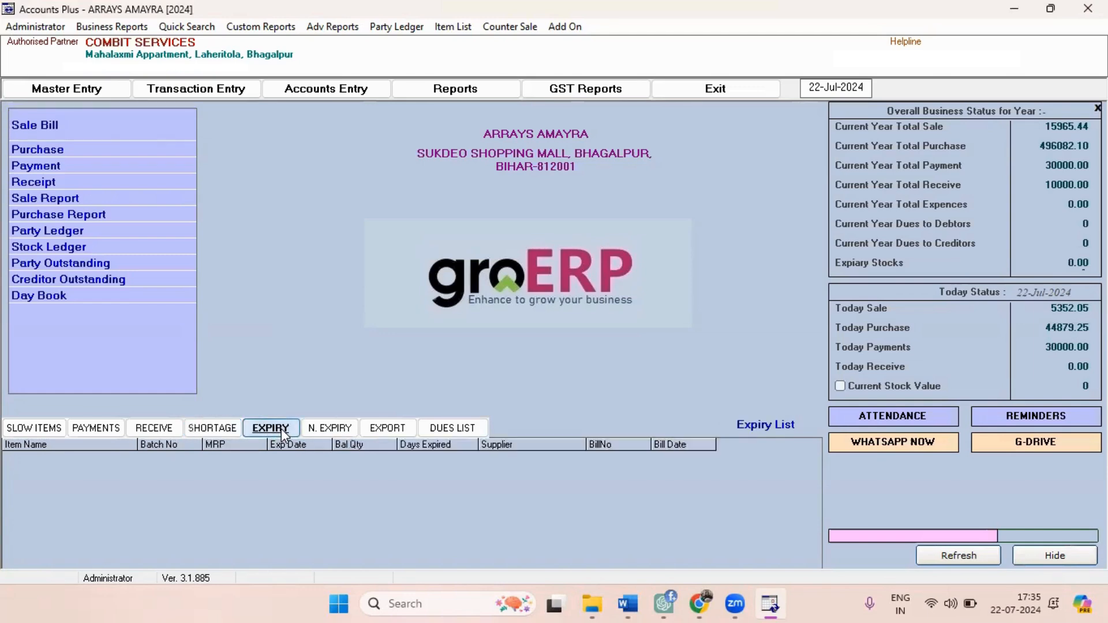
click(331, 430)
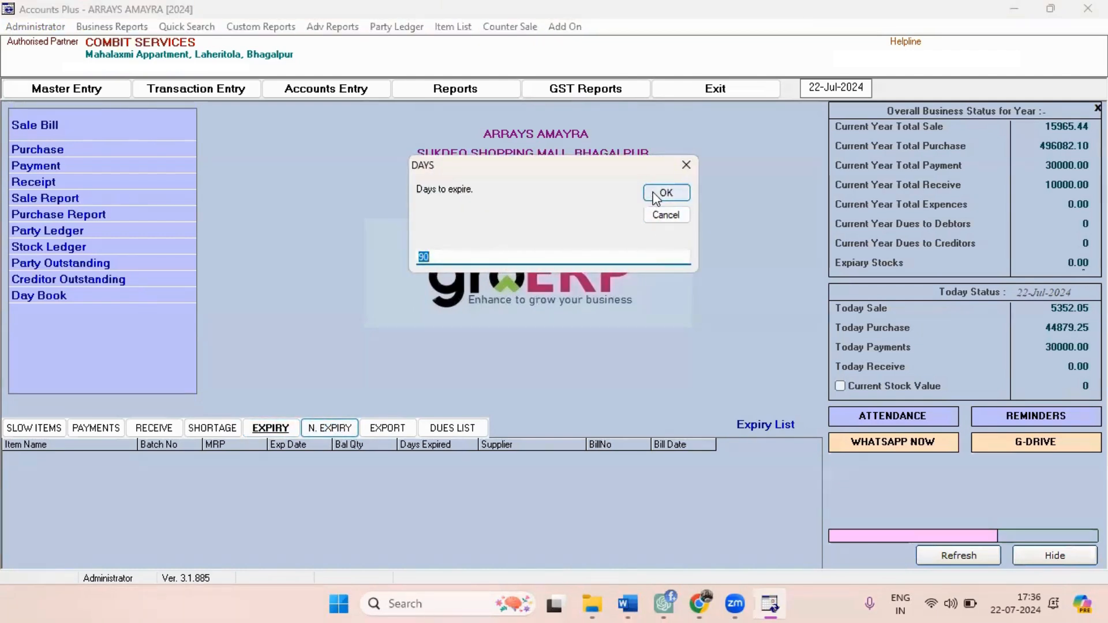
click(654, 193)
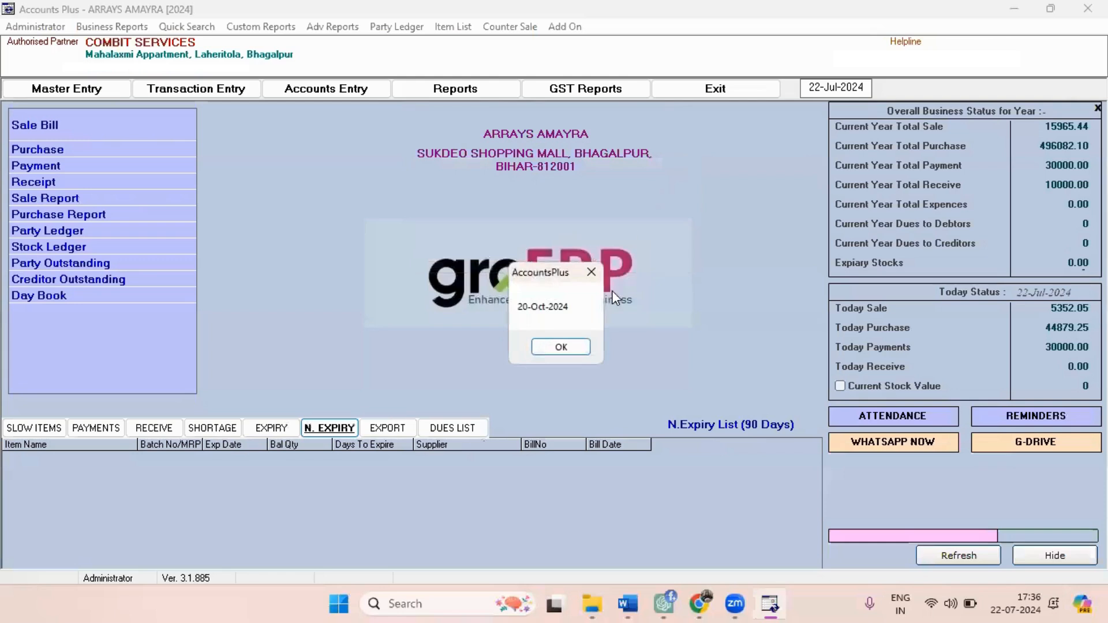
click(560, 347)
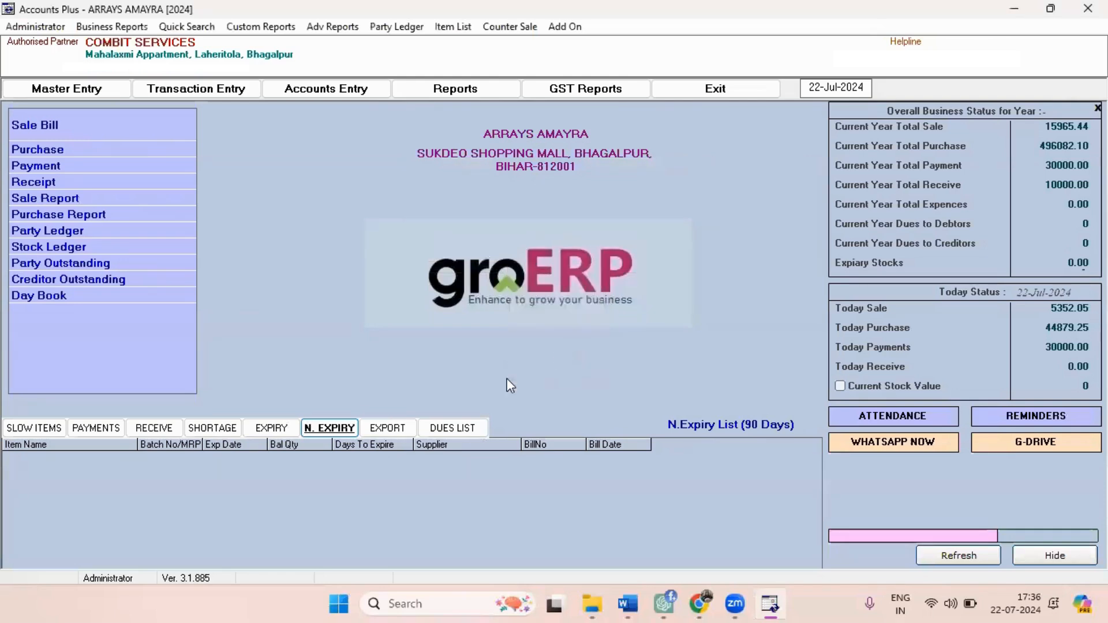
click(449, 432)
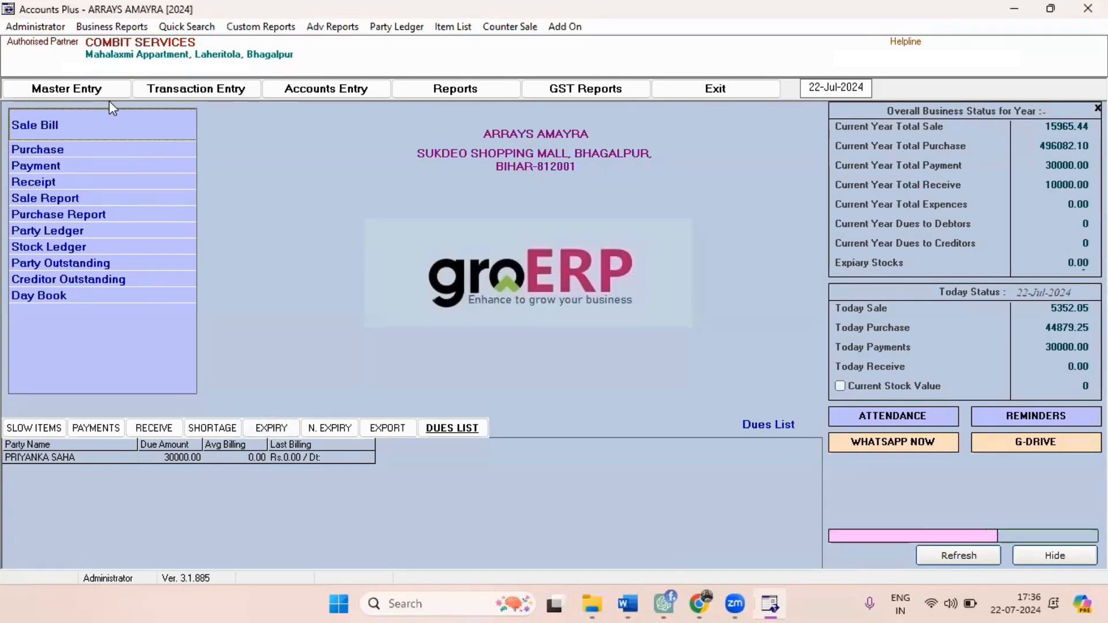
Start a new item master entry and assign it to the General item group.
click(79, 92)
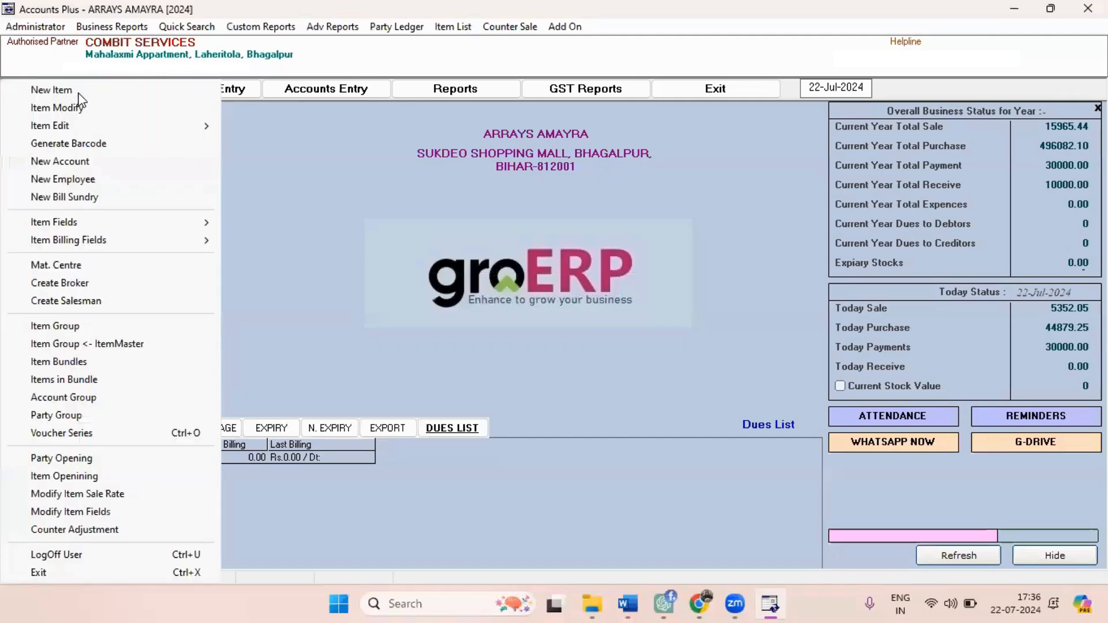
click(69, 90)
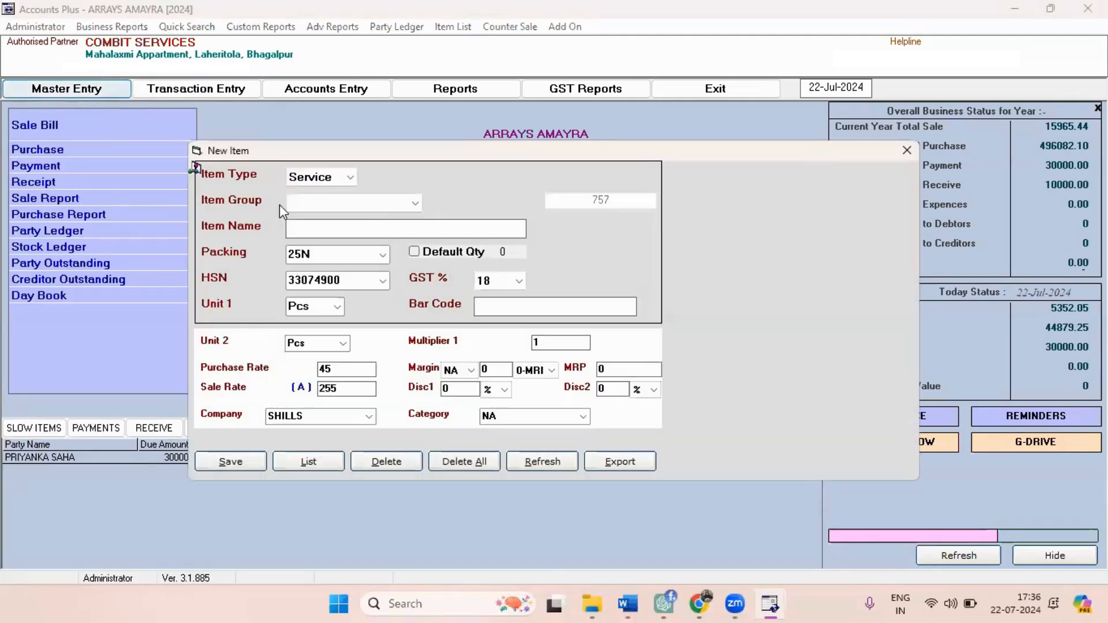
click(412, 206)
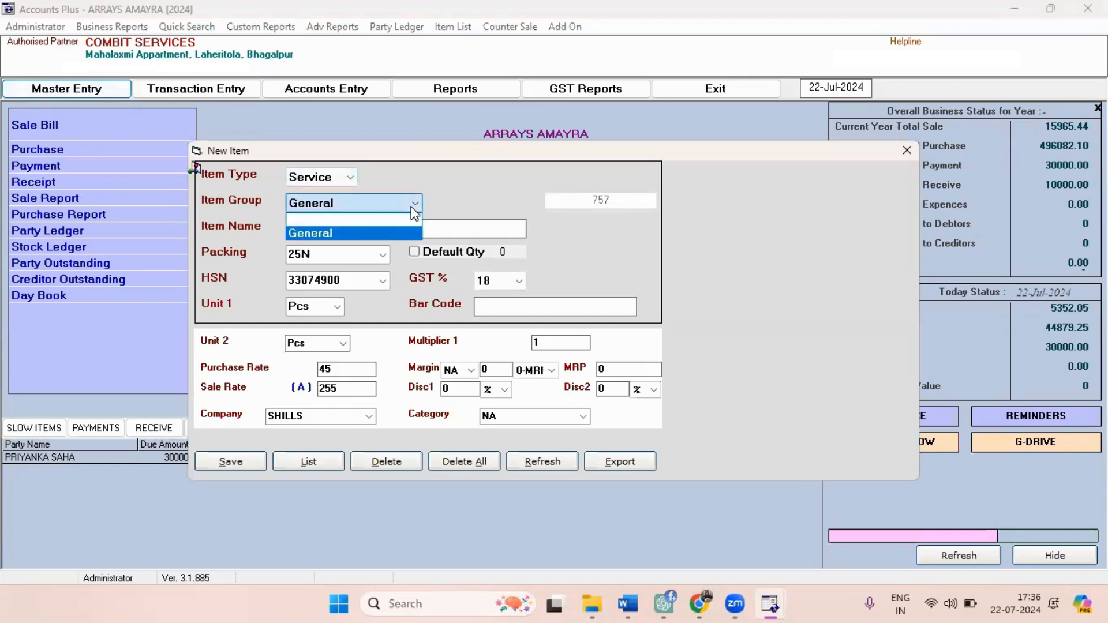
click(357, 237)
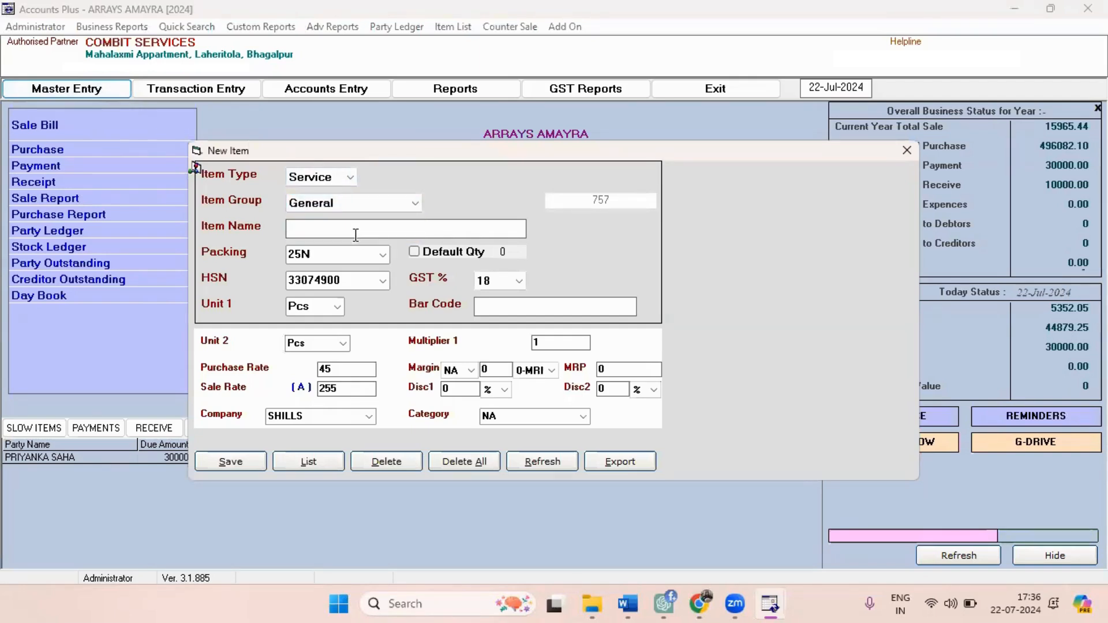
Enter Horlicks 1kg as the new item's name.
click(356, 235)
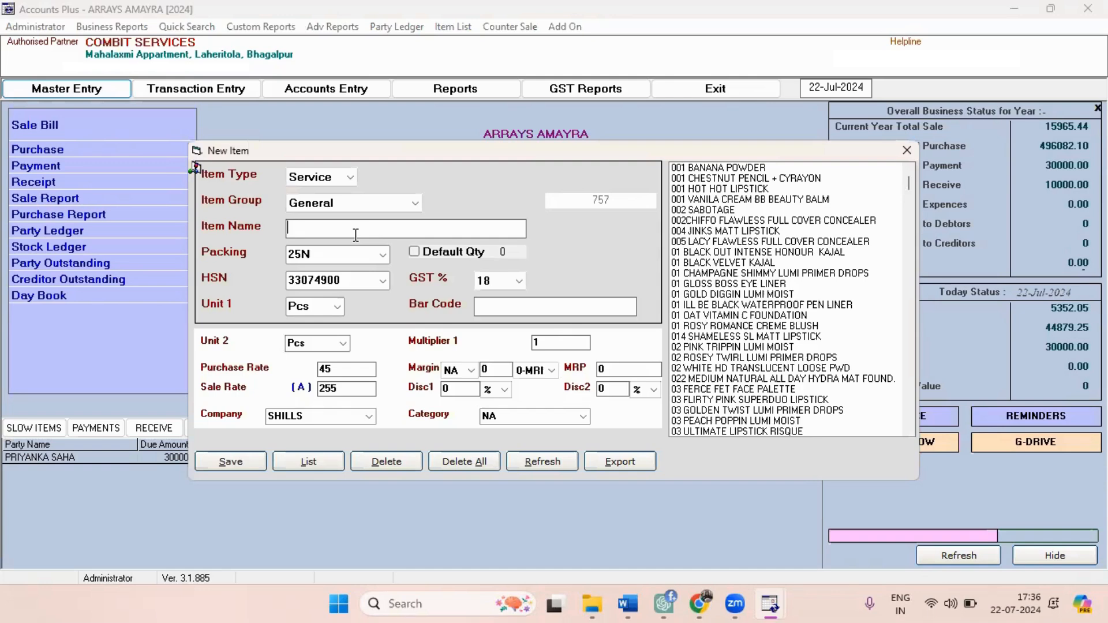
text(Horlic)
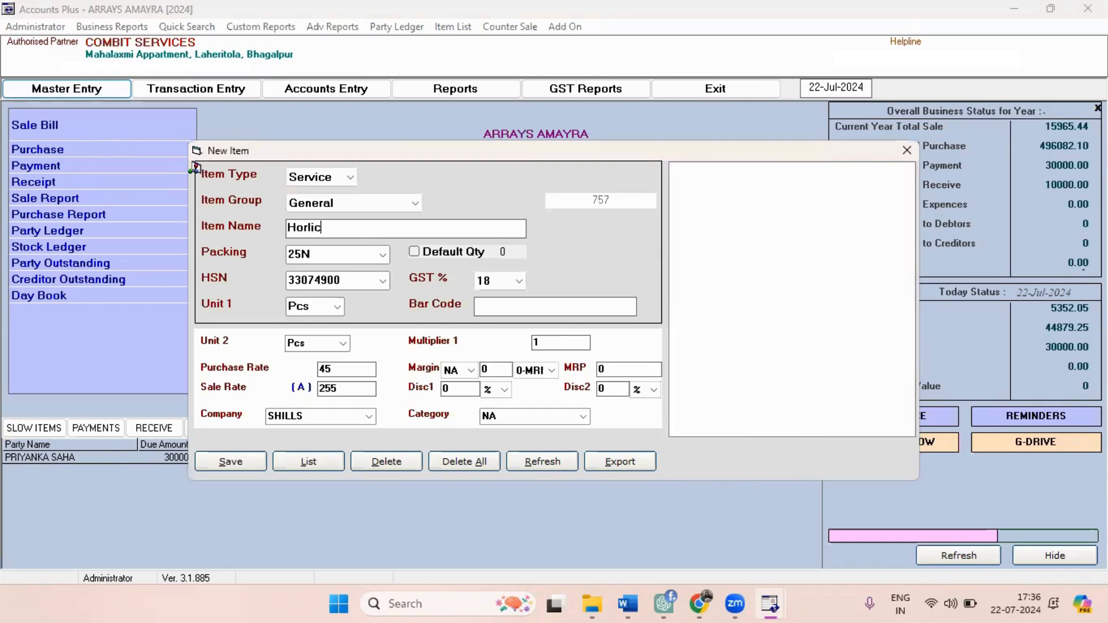
text(ks 1kg)
key(Return)
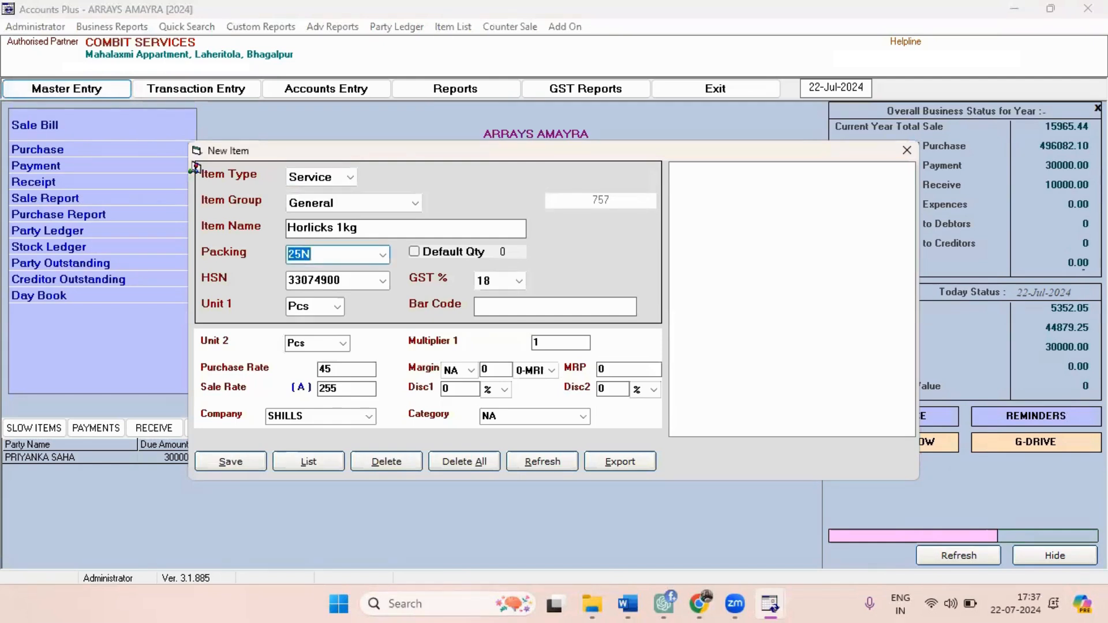
Set the item's packing to 1 and enable its default quantity.
text(1)
key(Return)
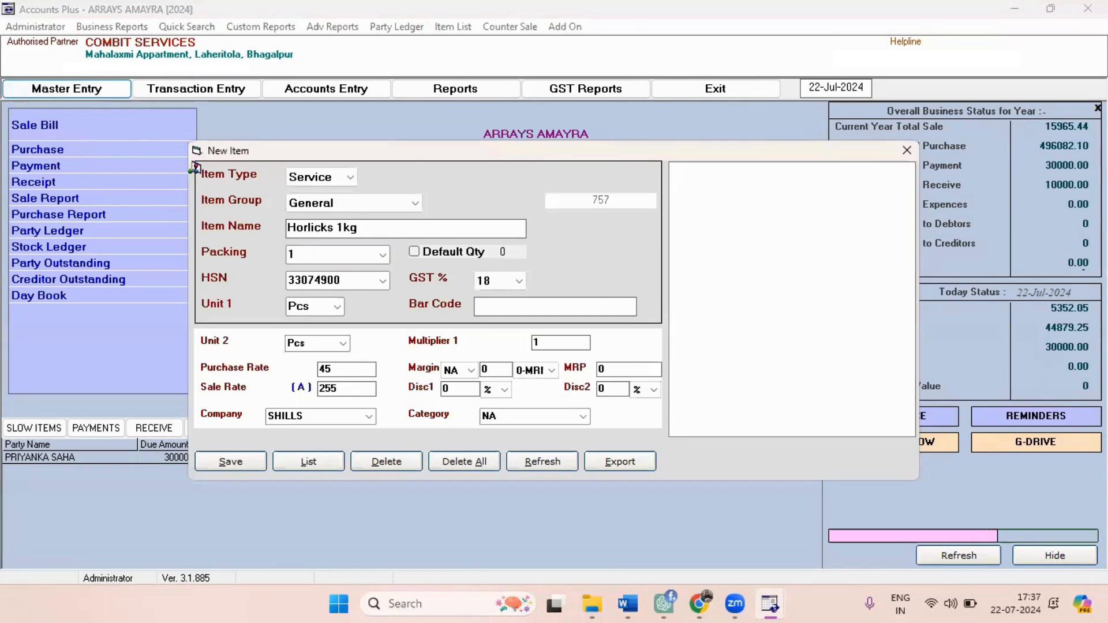
click(418, 254)
key(Return)
key(Tab)
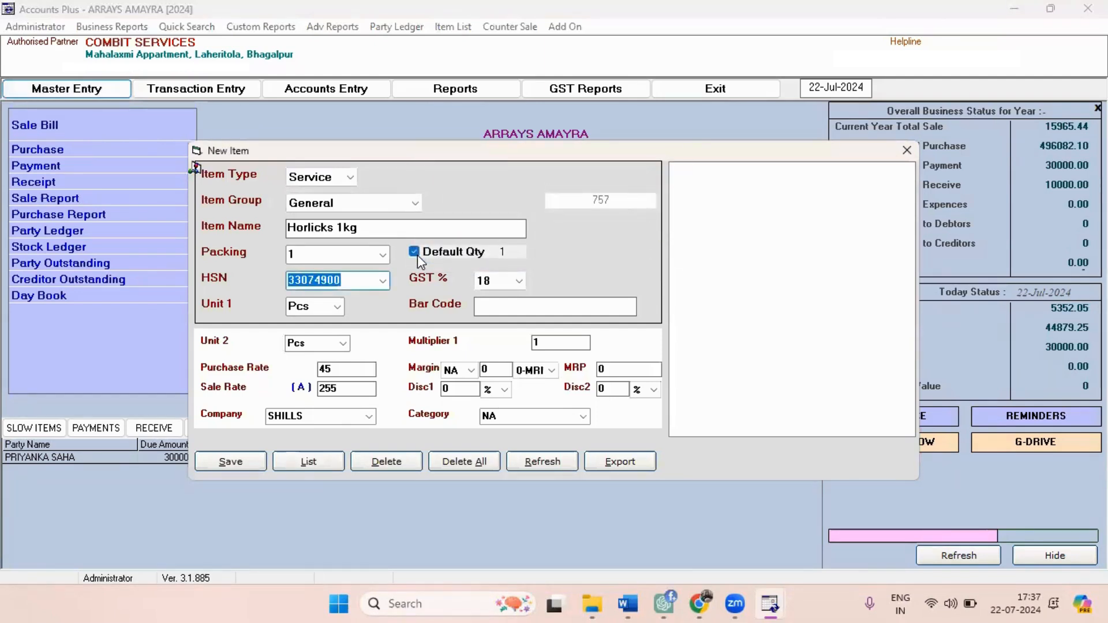
Keep the preset HSN, GST and Pcs unit, and enter 12345 as the item's bar code.
key(Tab)
key(Tab)
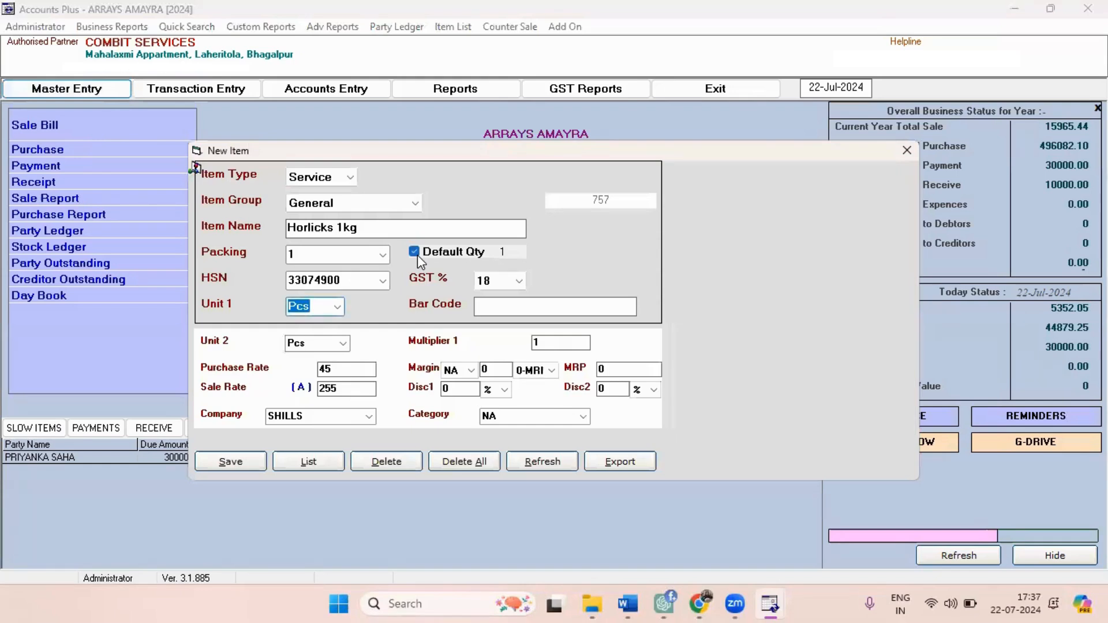
key(Tab)
text(12345)
Keep the second unit and multiplier, and set the item's purchase rate to 350.
key(Tab)
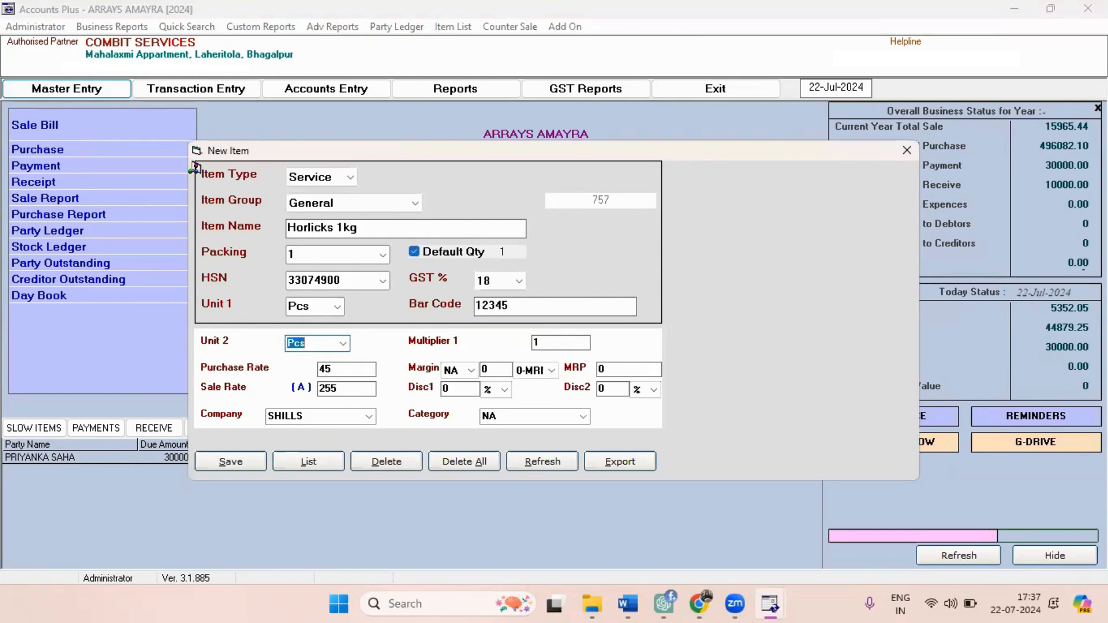
key(Tab)
key(Tab)
text(350)
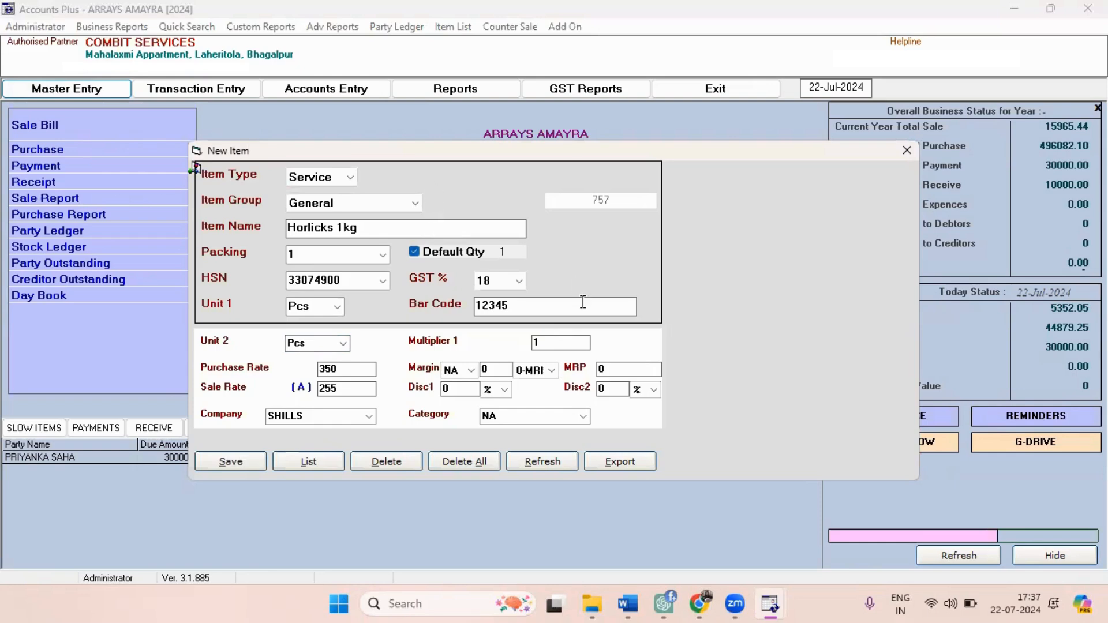
Set the item's margin to 10 percent (Per), calculated on the MRP.
click(471, 371)
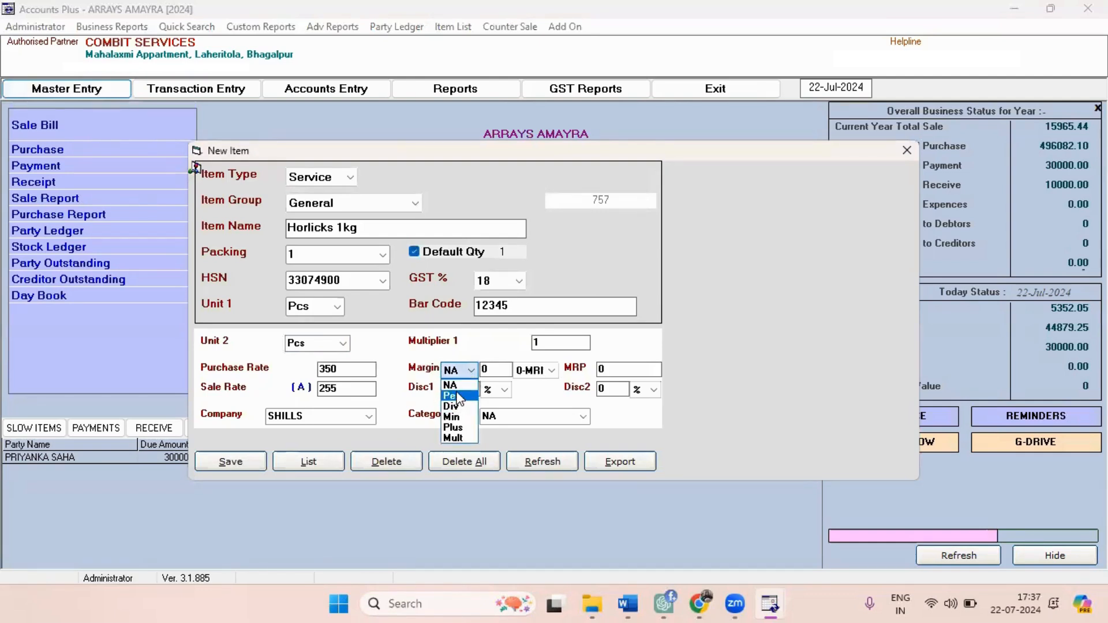
click(456, 395)
click(502, 372)
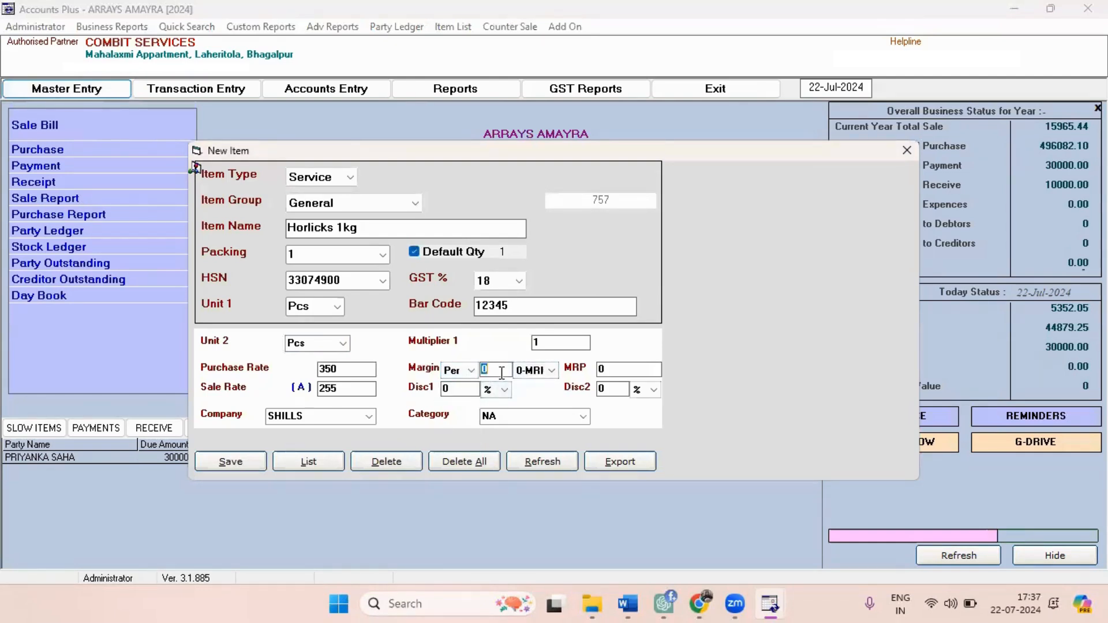
text(10)
click(549, 375)
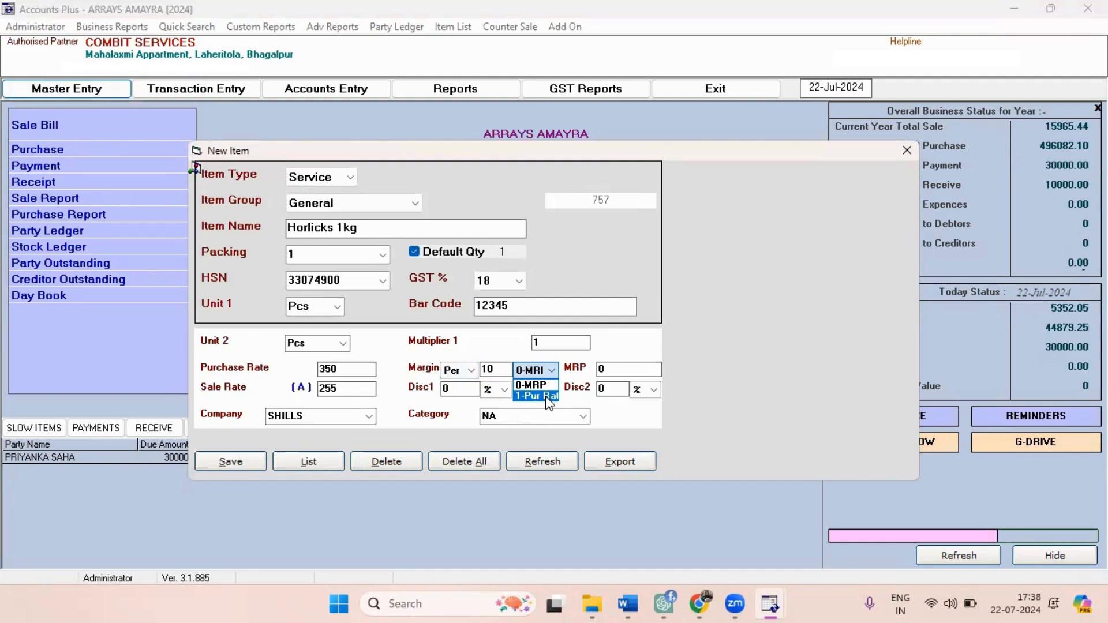
click(547, 390)
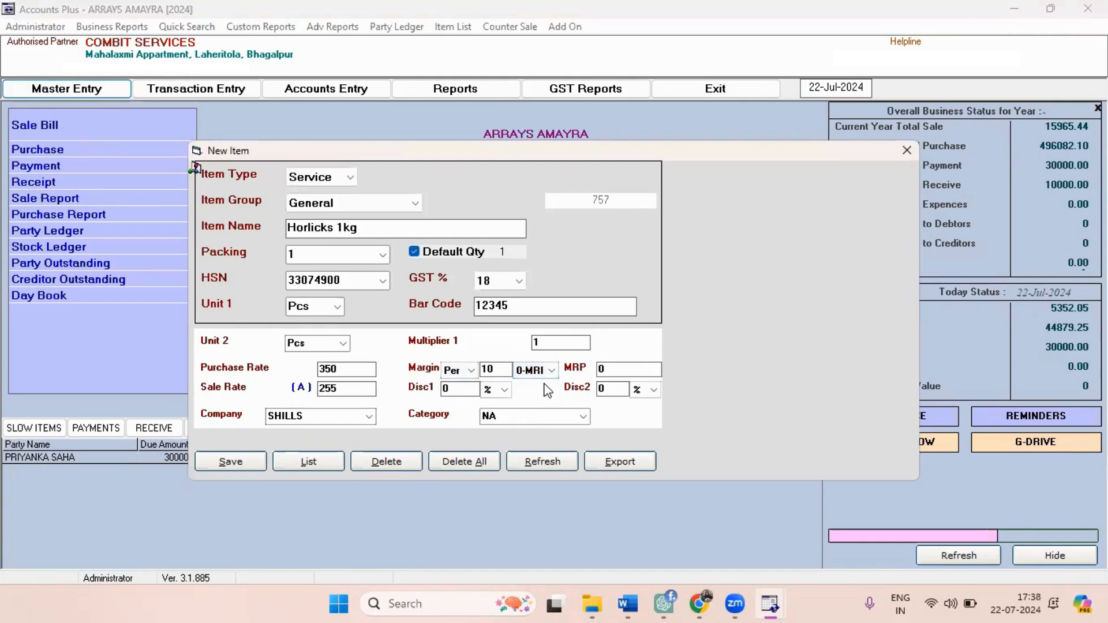
Set the item's MRP to 458 and accept the calculated sale rate.
key(Return)
text(458)
key(Return)
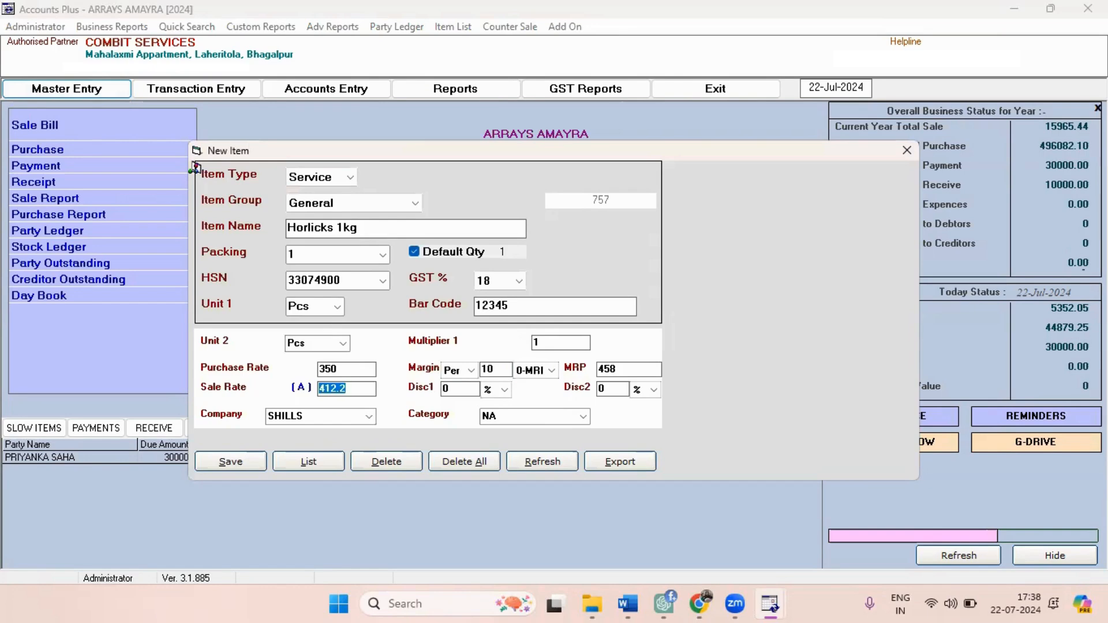
key(Return)
Keep the item's percentage discounts, company SHILLS and category NA, then save the record and close the item form.
click(505, 392)
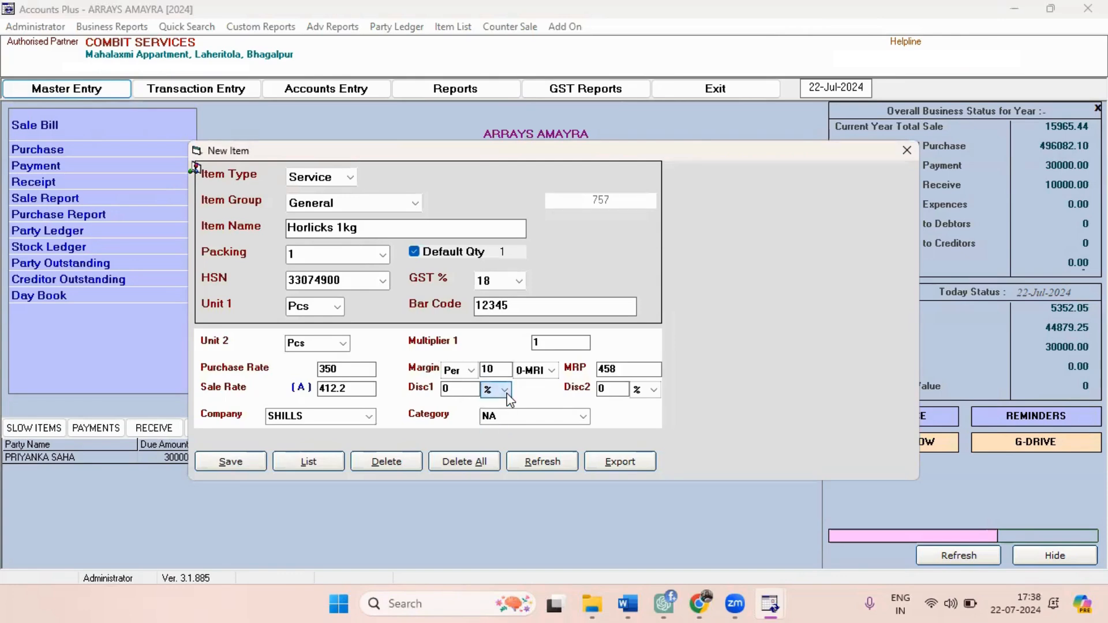
click(507, 391)
click(499, 406)
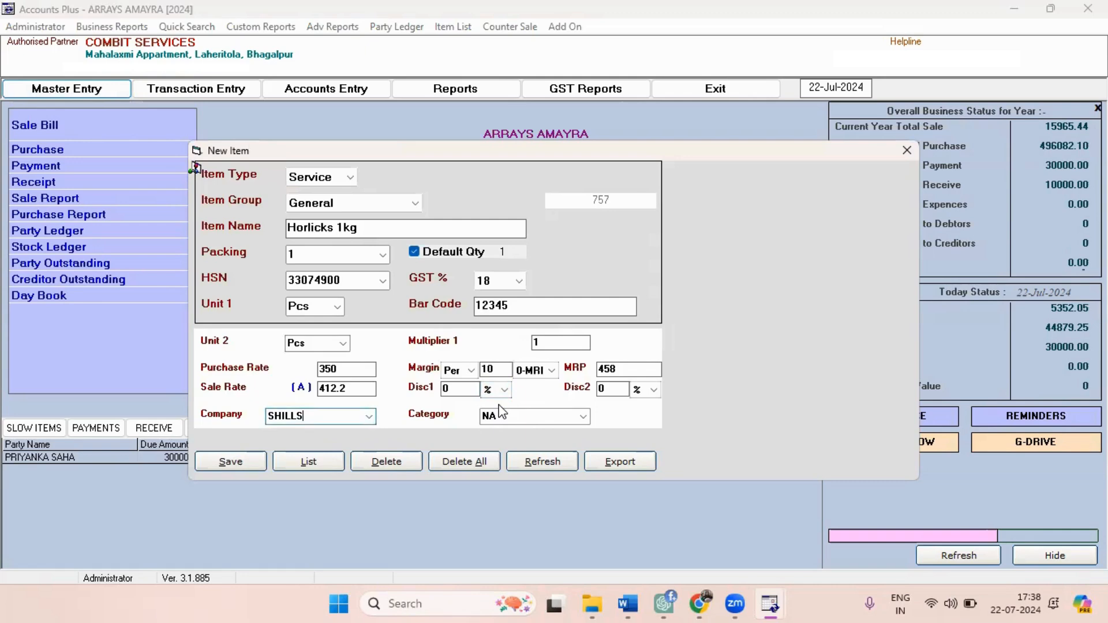
click(500, 411)
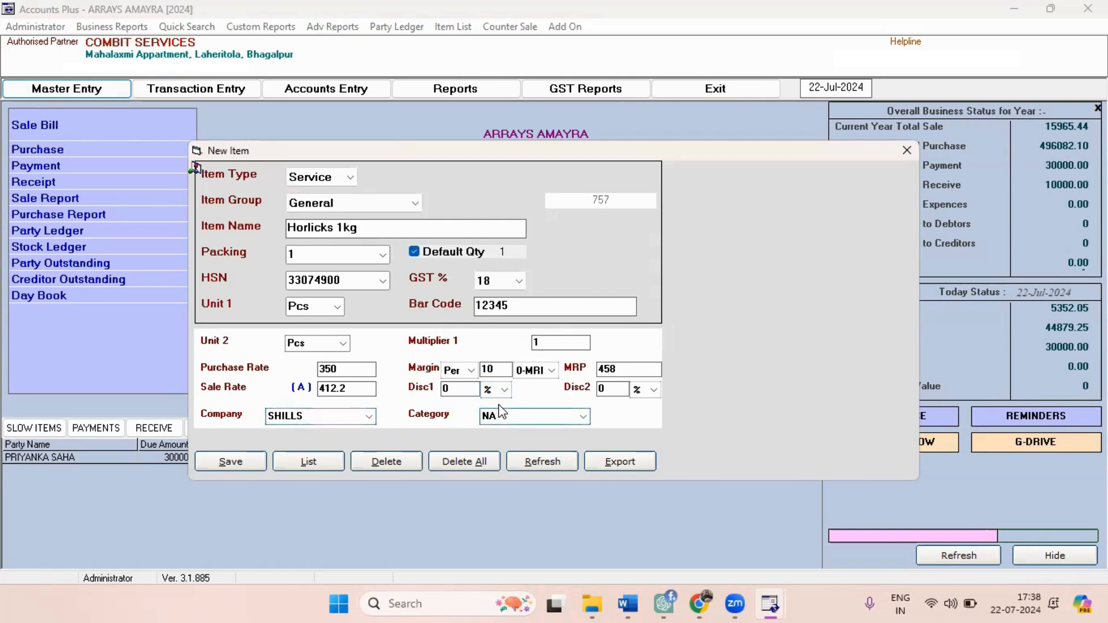
key(Return)
key(Return)
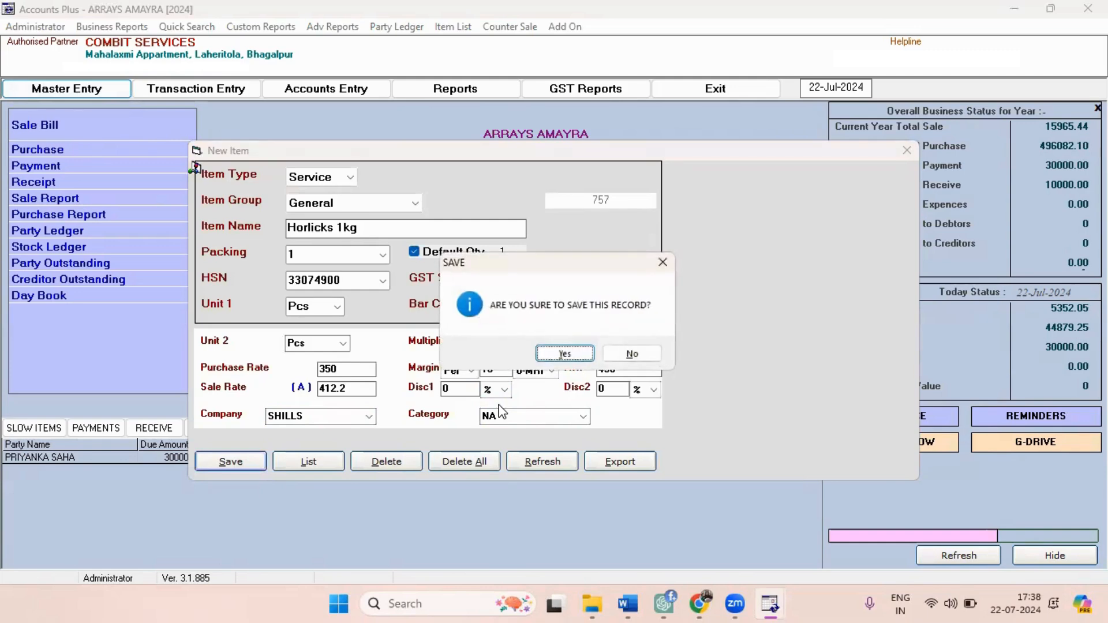
key(Return)
key(Return)
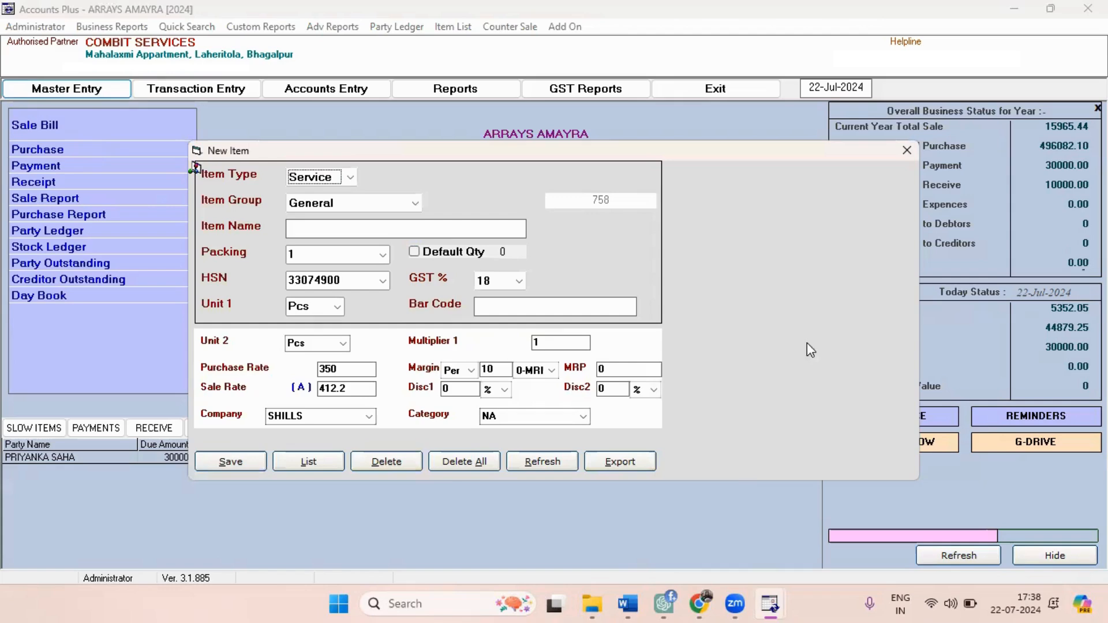
click(907, 151)
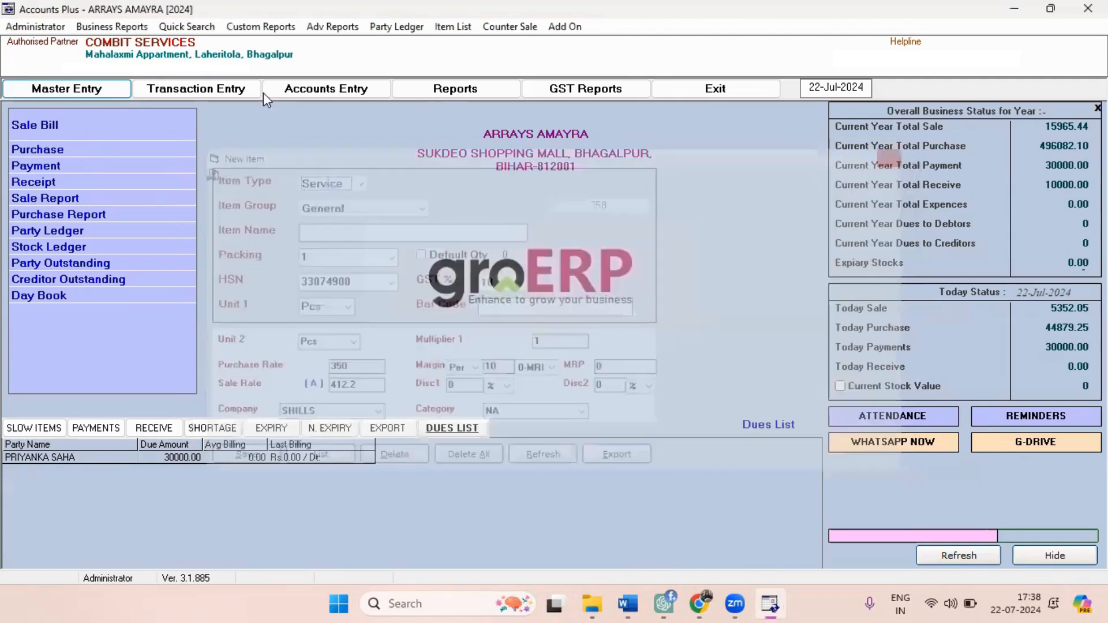
In the item configuration for the General group, disable Packing, enable Minimum and Reorder Stock, and save.
click(30, 31)
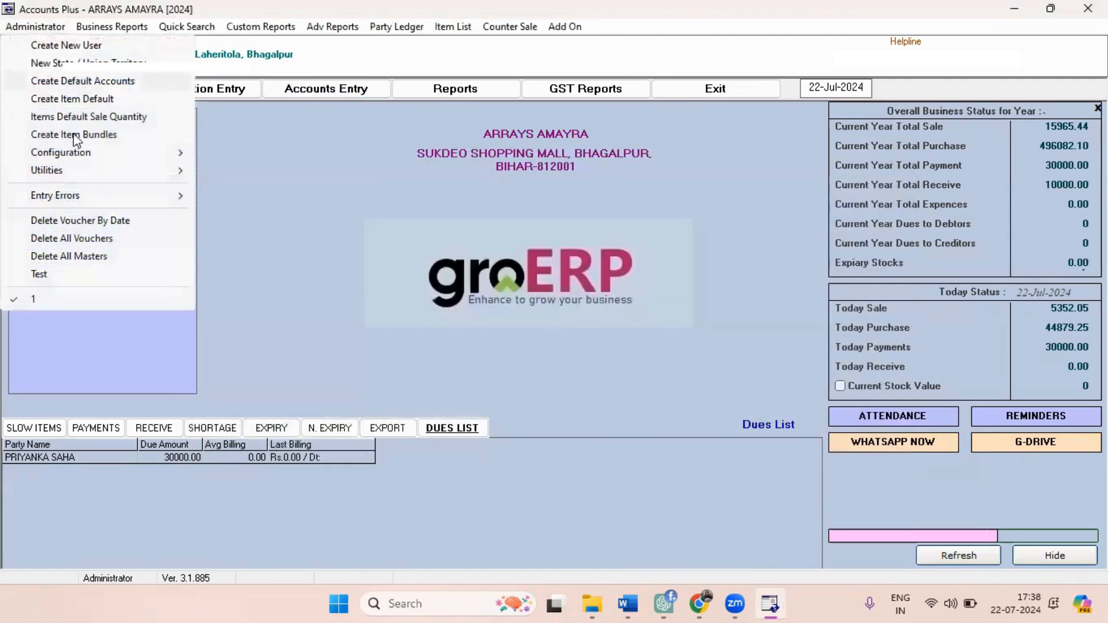
mouse_move(137, 154)
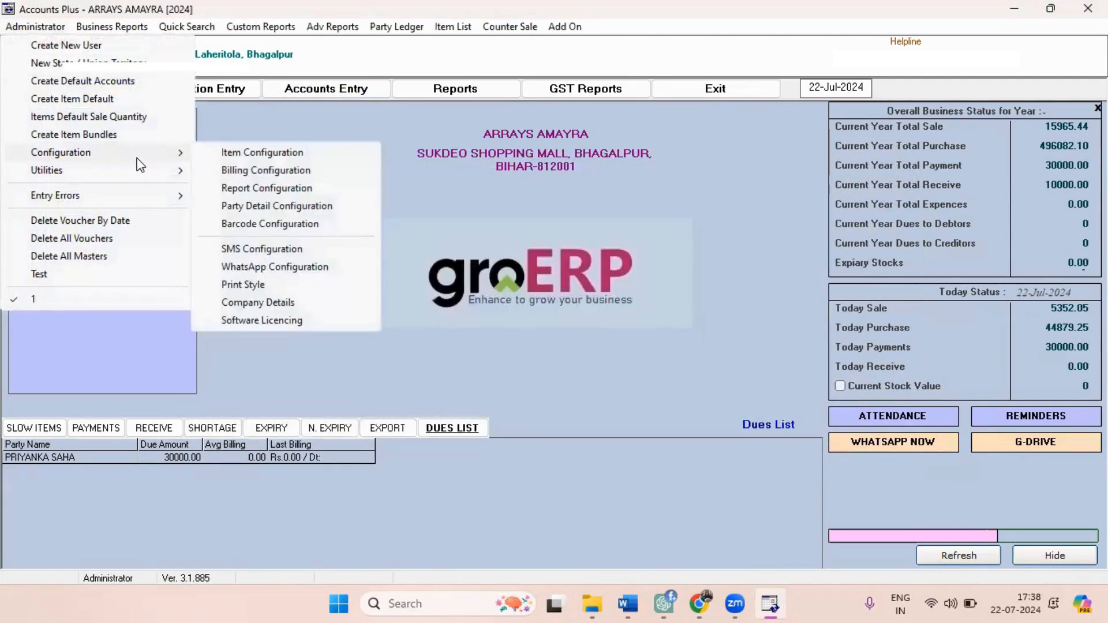
click(261, 154)
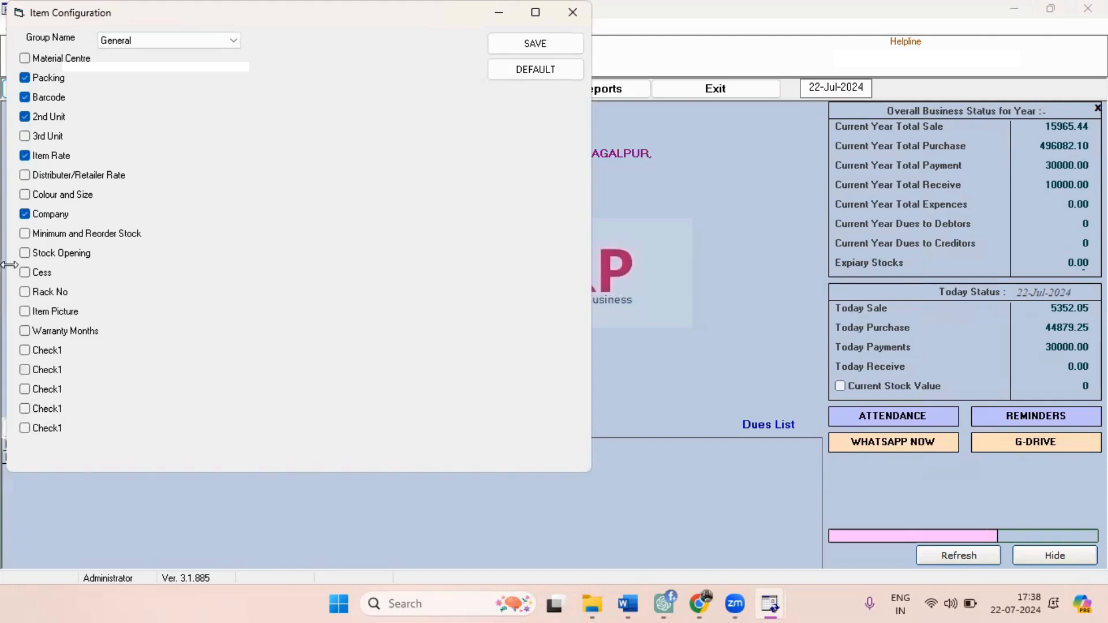
click(25, 80)
click(26, 234)
click(530, 47)
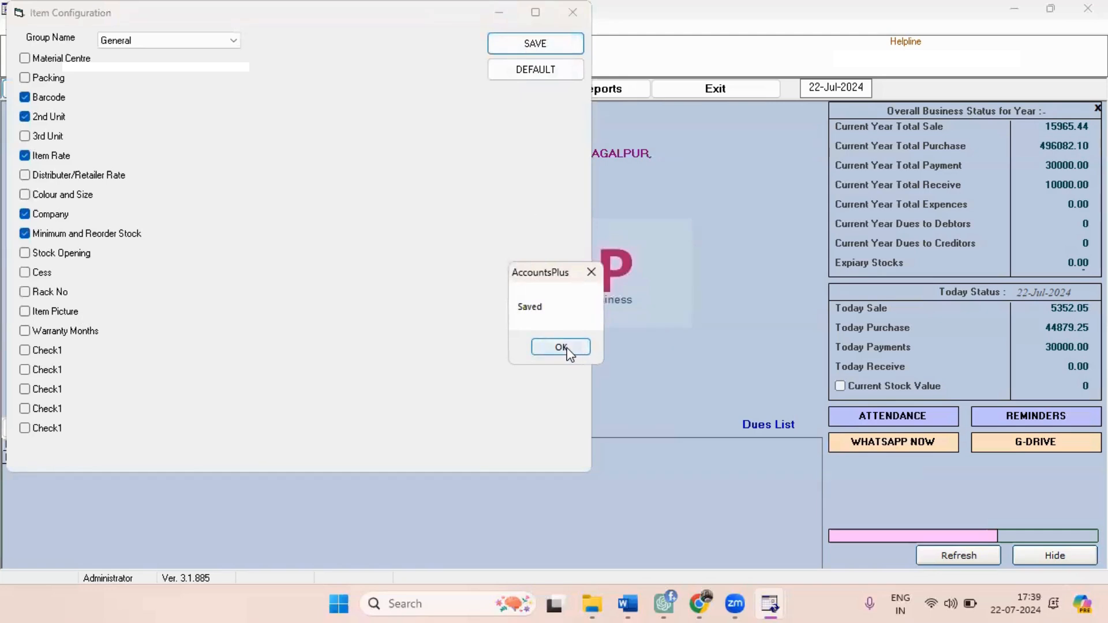
click(566, 346)
click(574, 9)
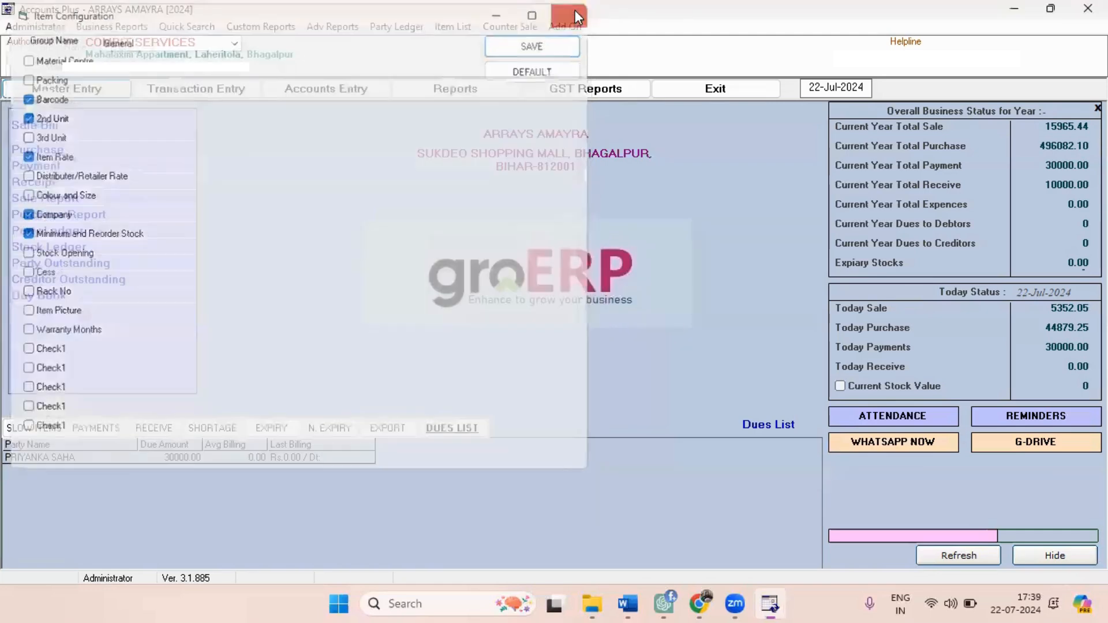
Open a blank new item form from the master entries.
click(46, 87)
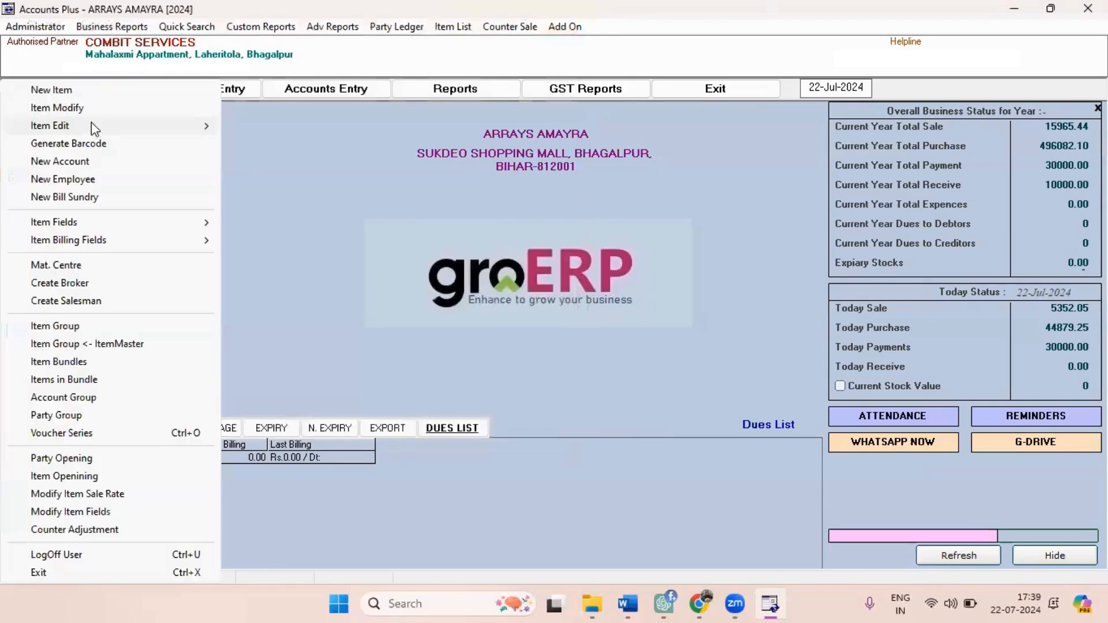
click(87, 92)
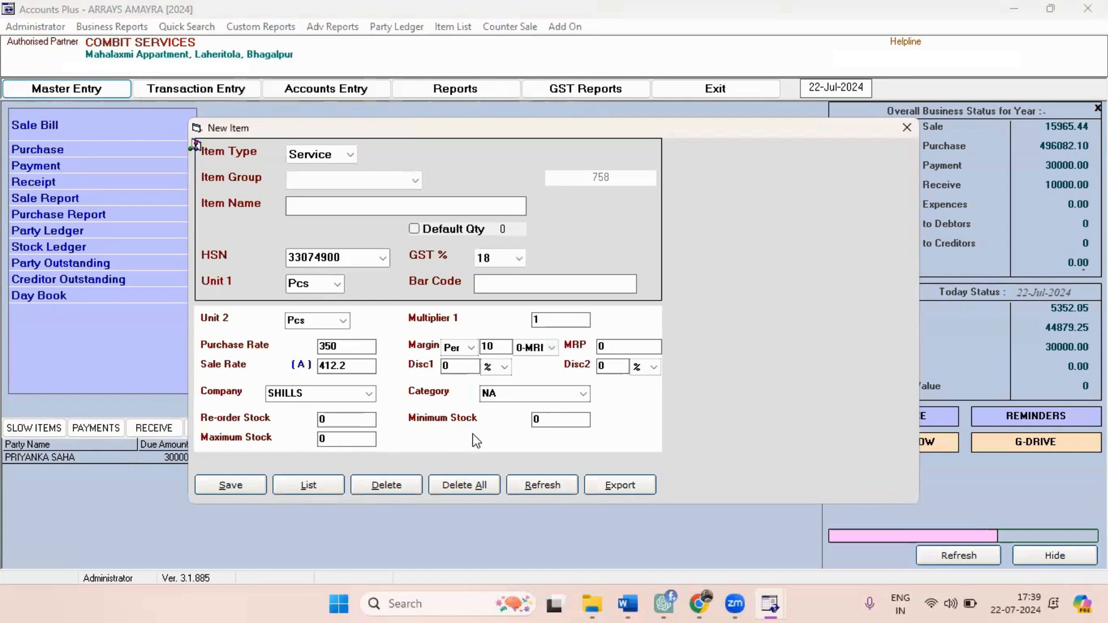
Set the blank item's re-order stock to 5, minimum stock to 4 and maximum stock to 30.
click(343, 423)
text(5)
click(547, 421)
text(4)
click(347, 441)
text(30)
key(Return)
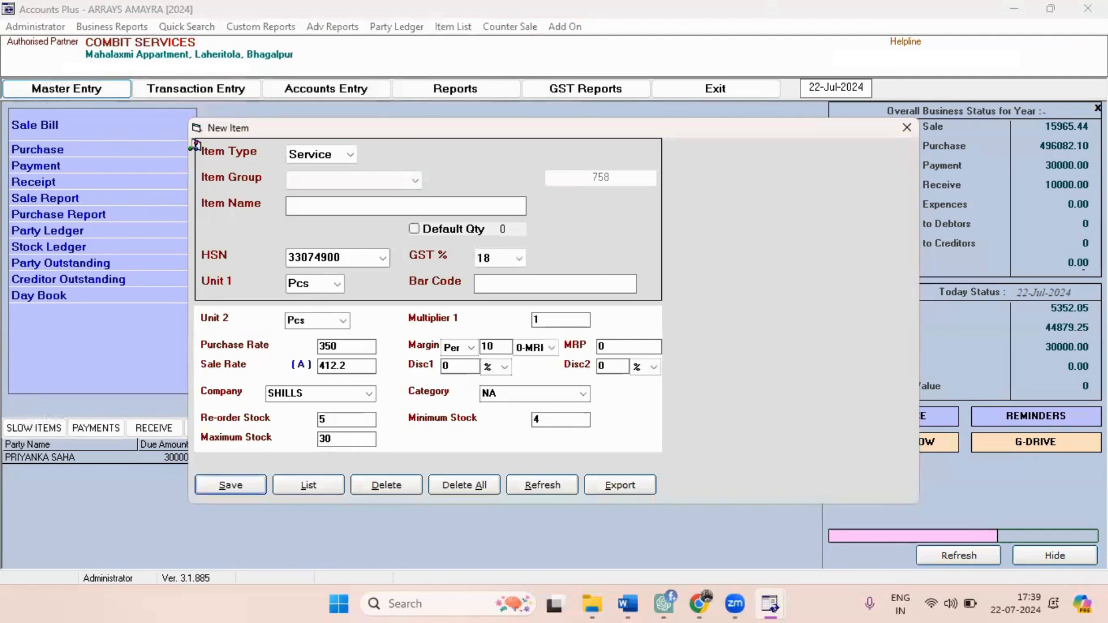
Search the item names for "hor" and load the existing Horlicks 1kg record.
click(405, 205)
text(h)
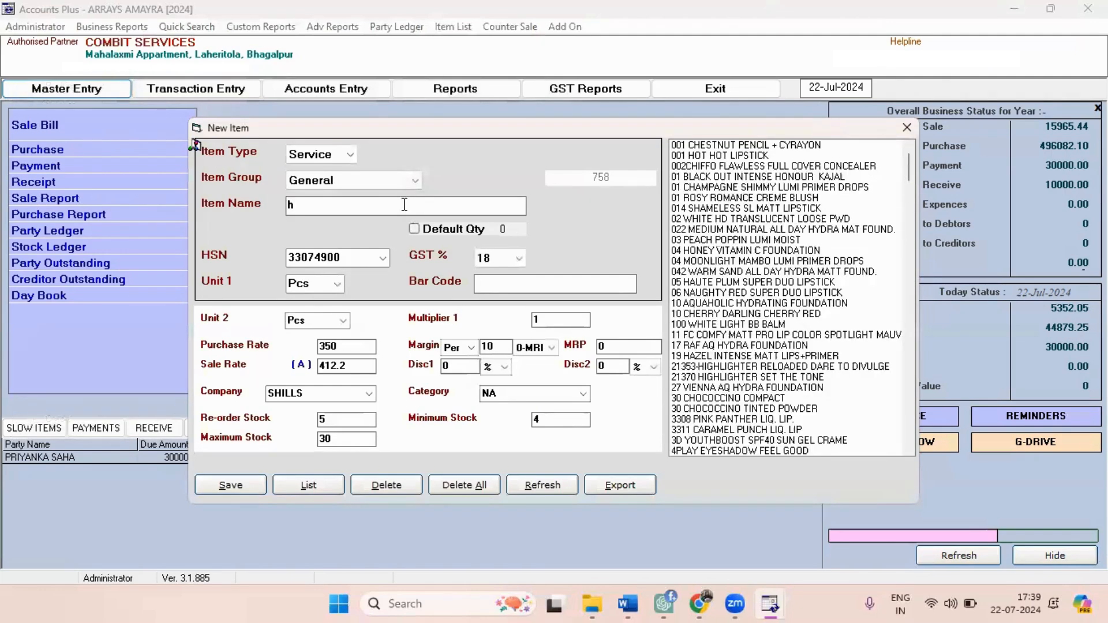
text(or)
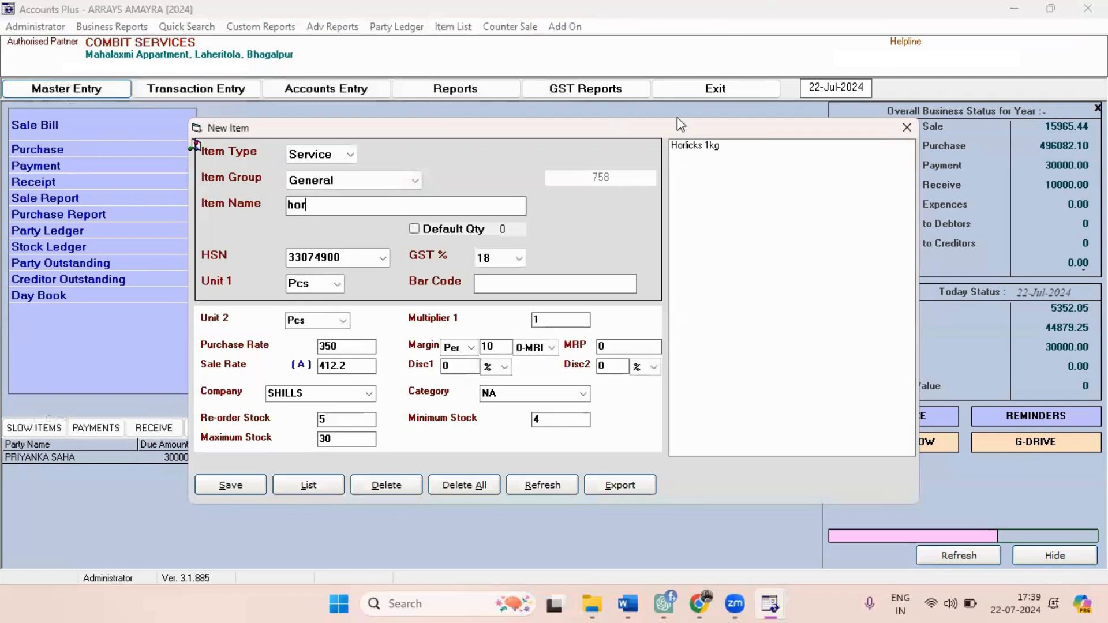
click(688, 148)
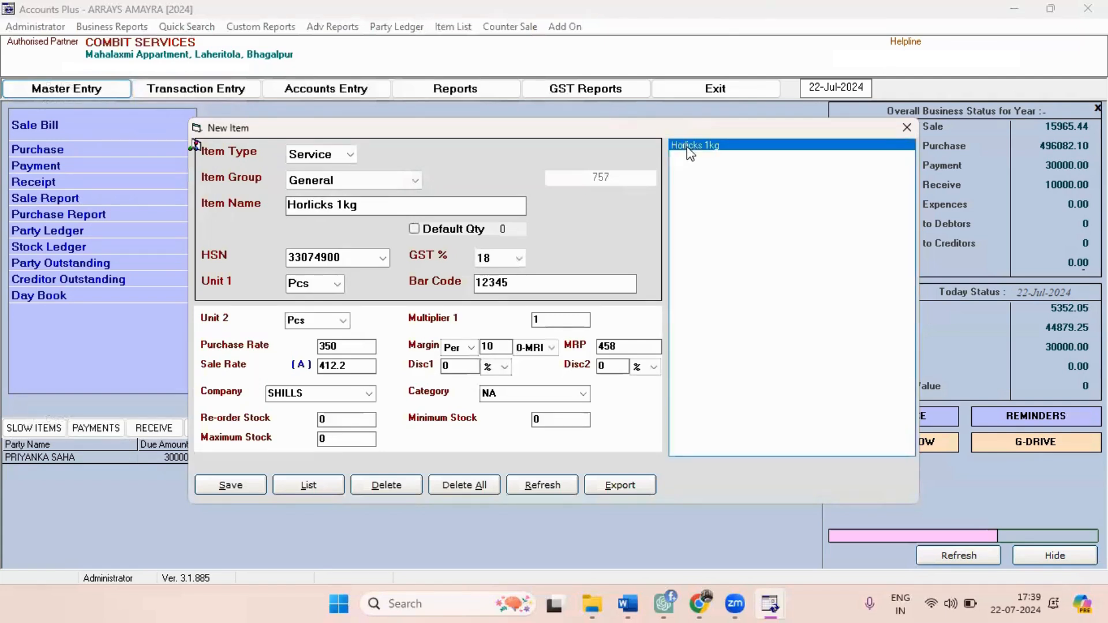
Set Horlicks 1kg's re-order stock to 4, minimum stock to 3 and maximum stock to 30, then save and close the form.
click(341, 420)
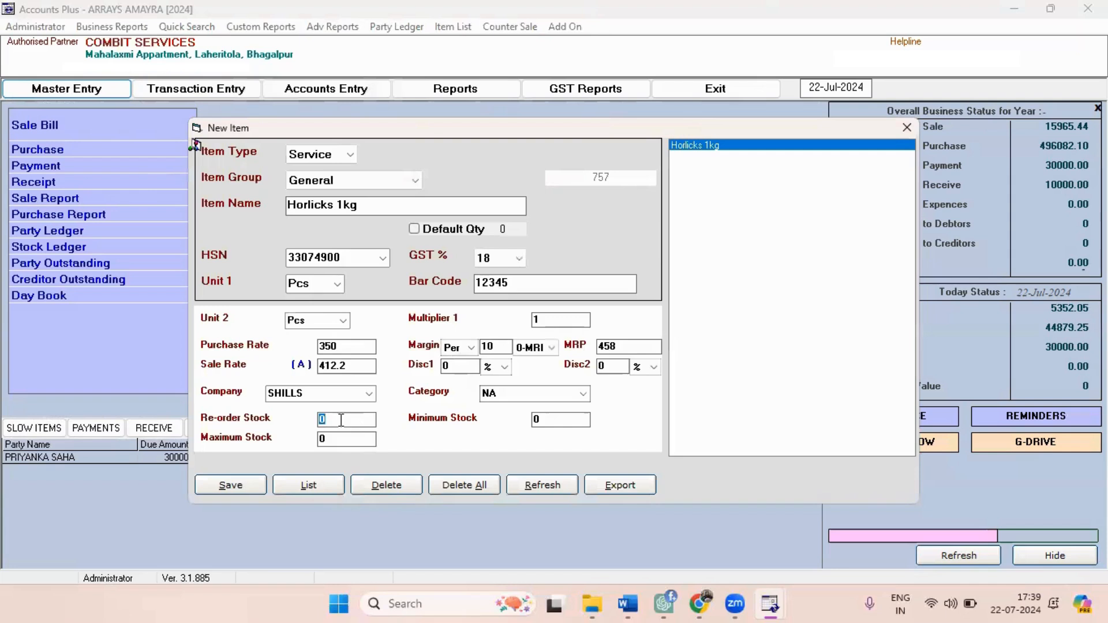
text(4)
key(Return)
text(3)
key(Return)
text(30)
key(Return)
key(Return)
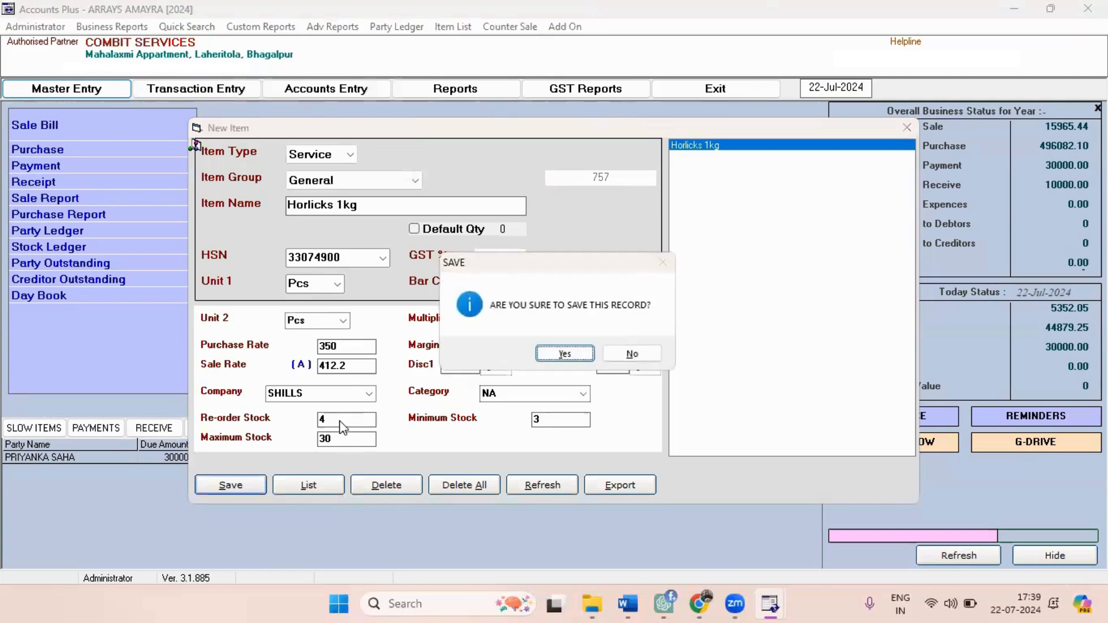
key(Return)
key(Return)
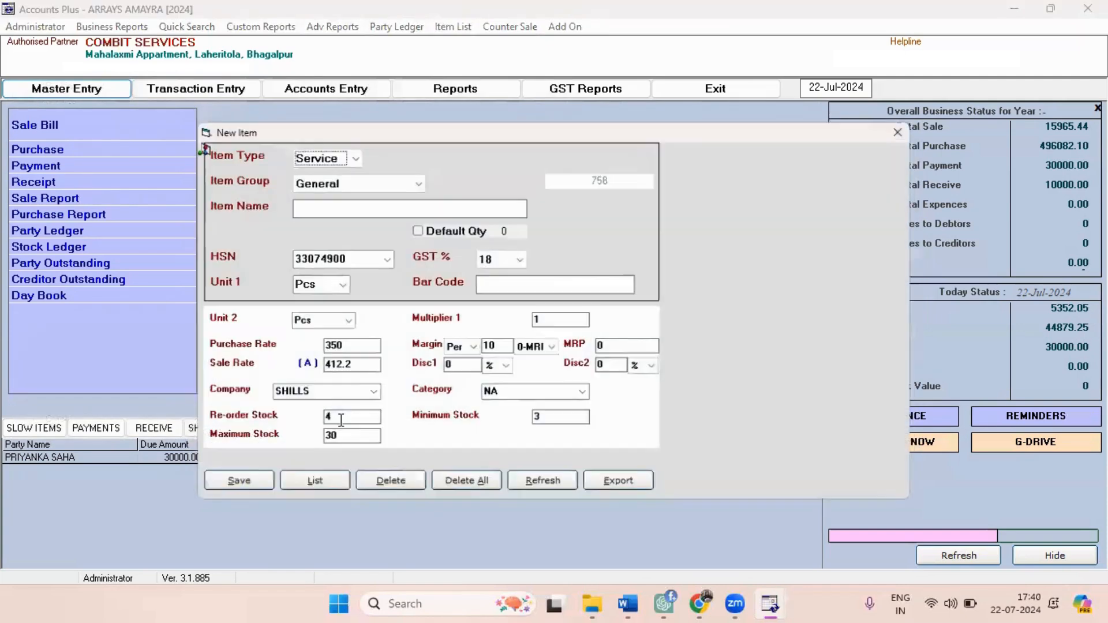
click(910, 131)
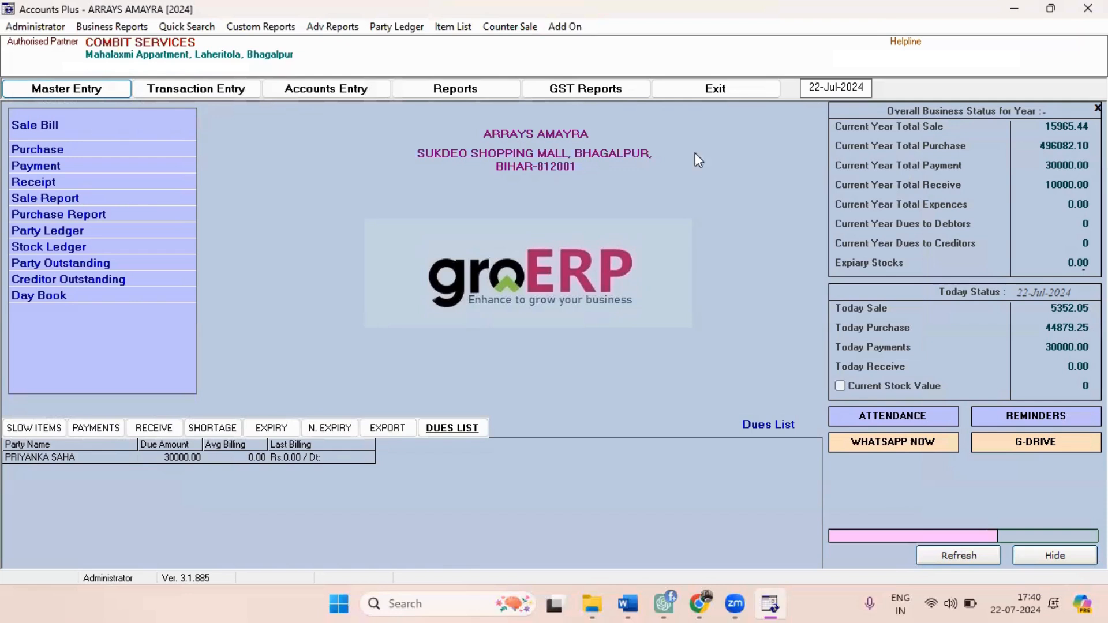
Enable Stock Opening in the item configuration for the General group and save it.
click(22, 27)
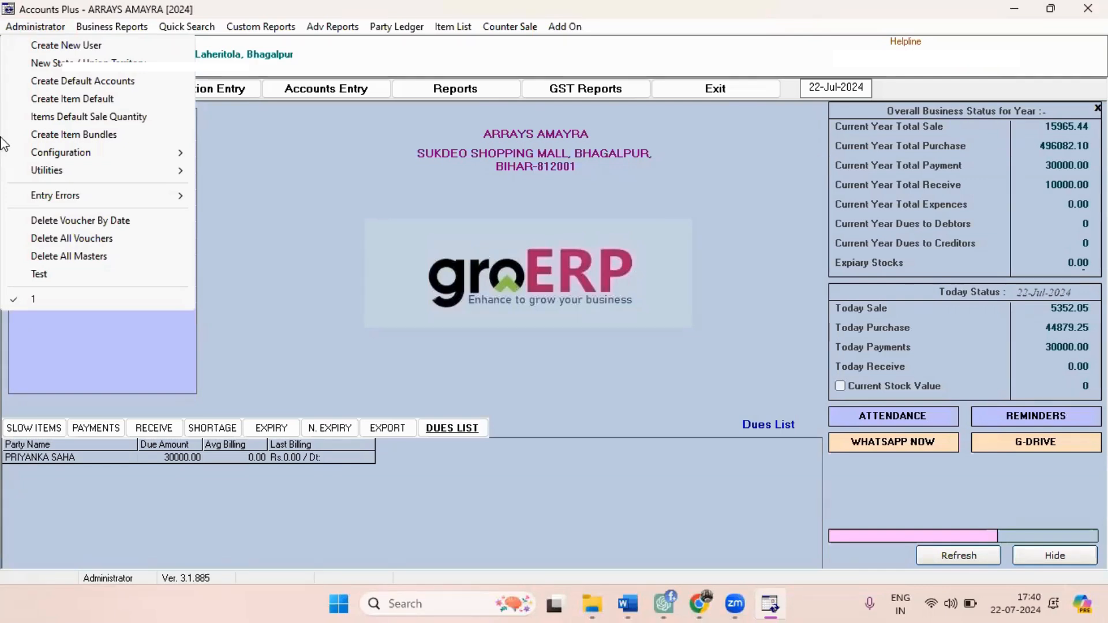
mouse_move(151, 156)
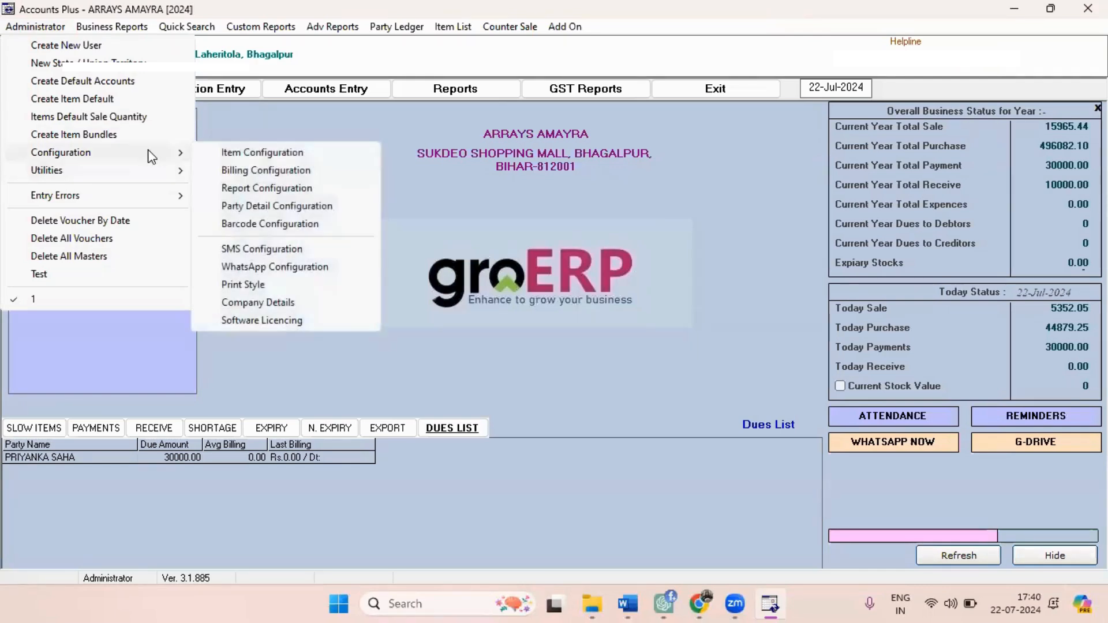
click(259, 157)
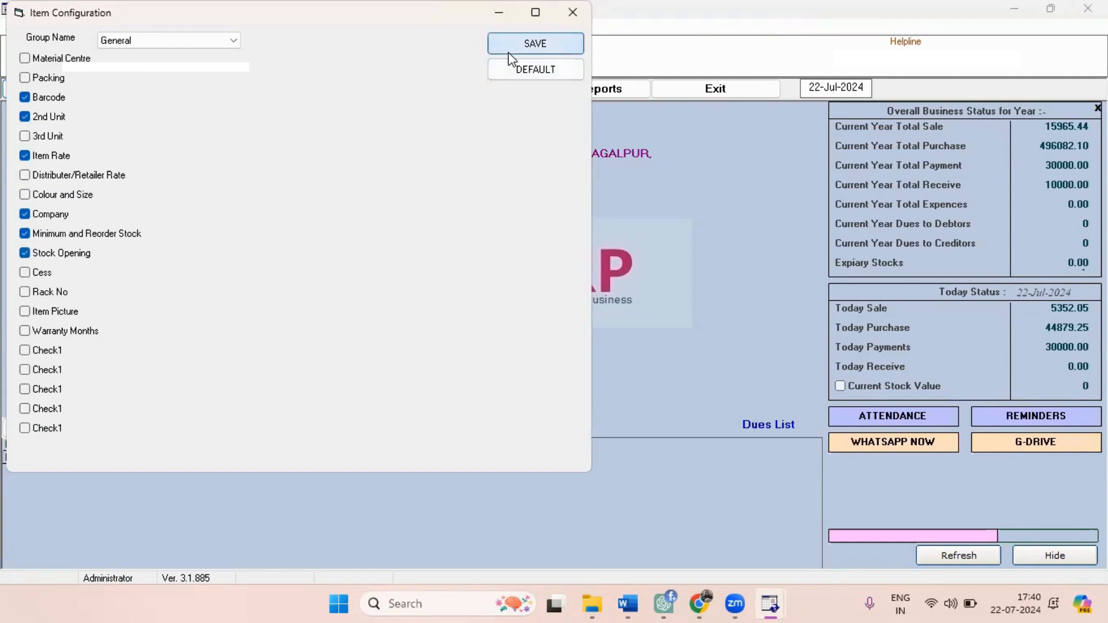
click(535, 43)
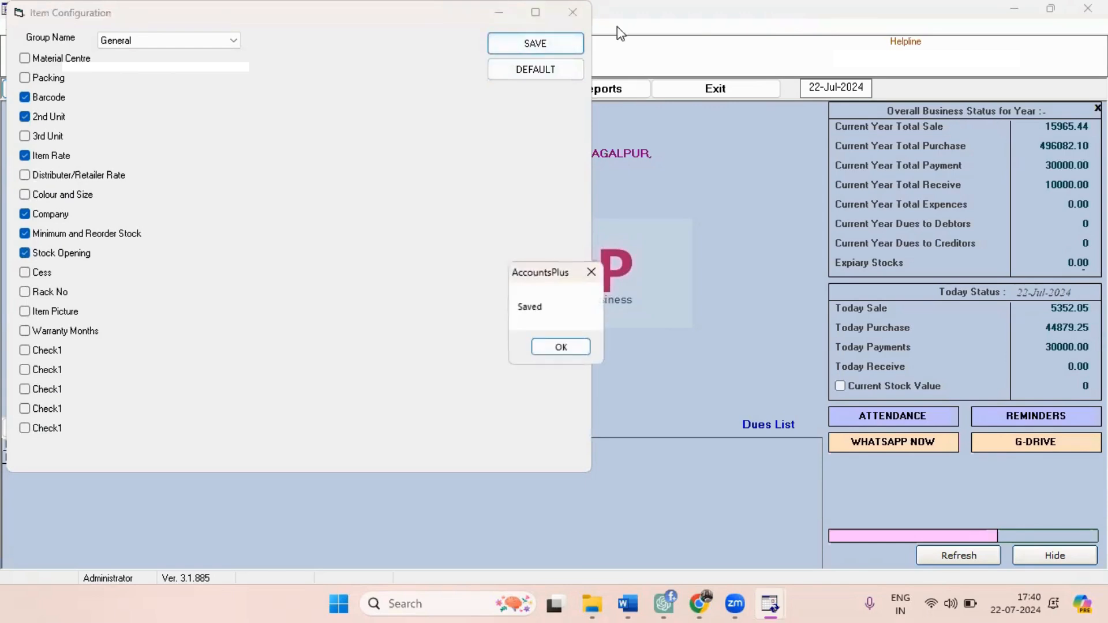
click(578, 347)
click(562, 12)
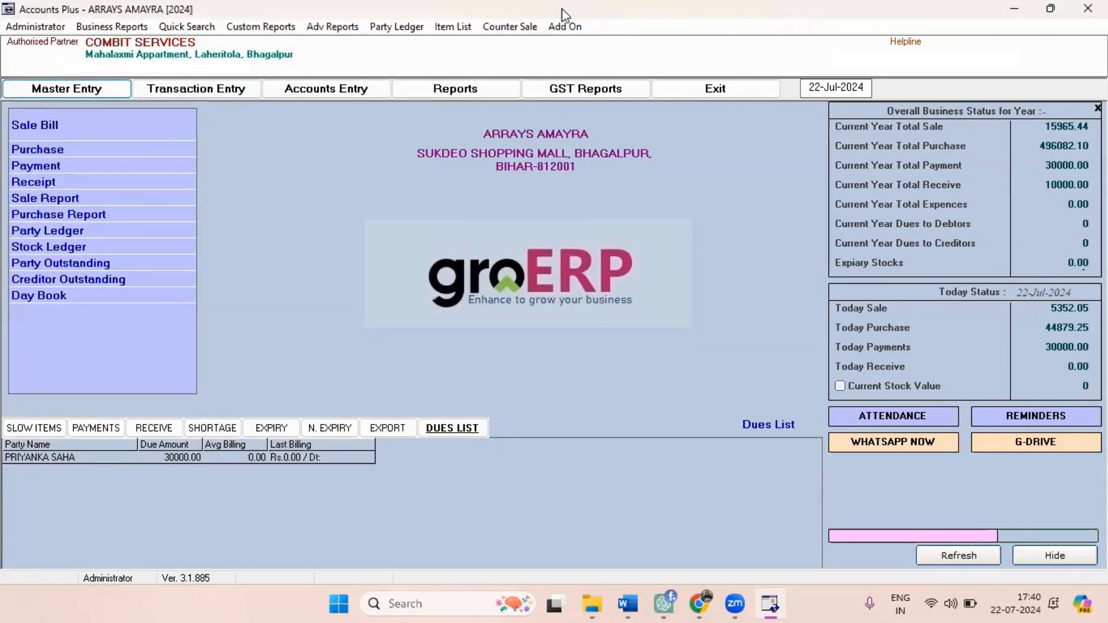
Examine the opening stock and opening amount fields on a new item form, then close it.
click(79, 91)
click(82, 91)
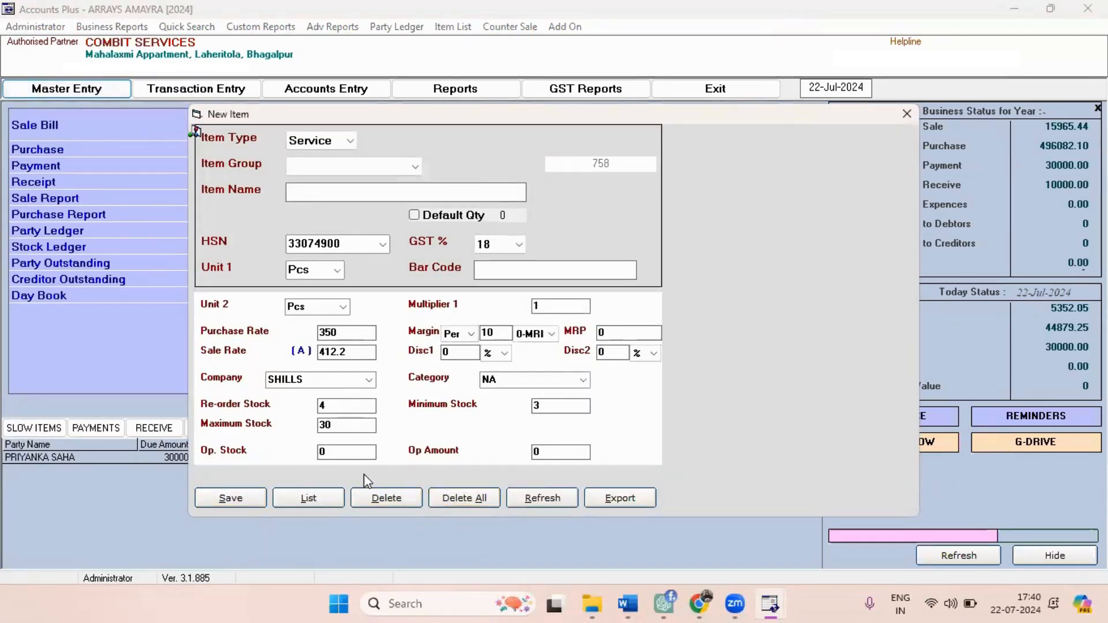
click(336, 450)
click(904, 113)
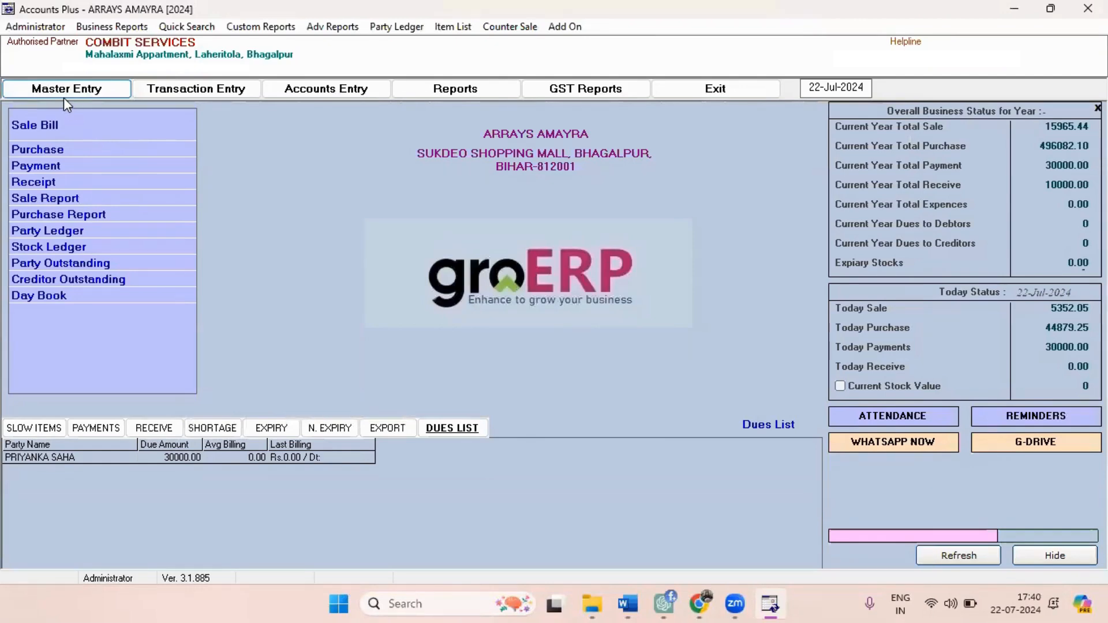
Start a new account in the master entries and set its type to Supplier under Sundry Creditors.
click(93, 95)
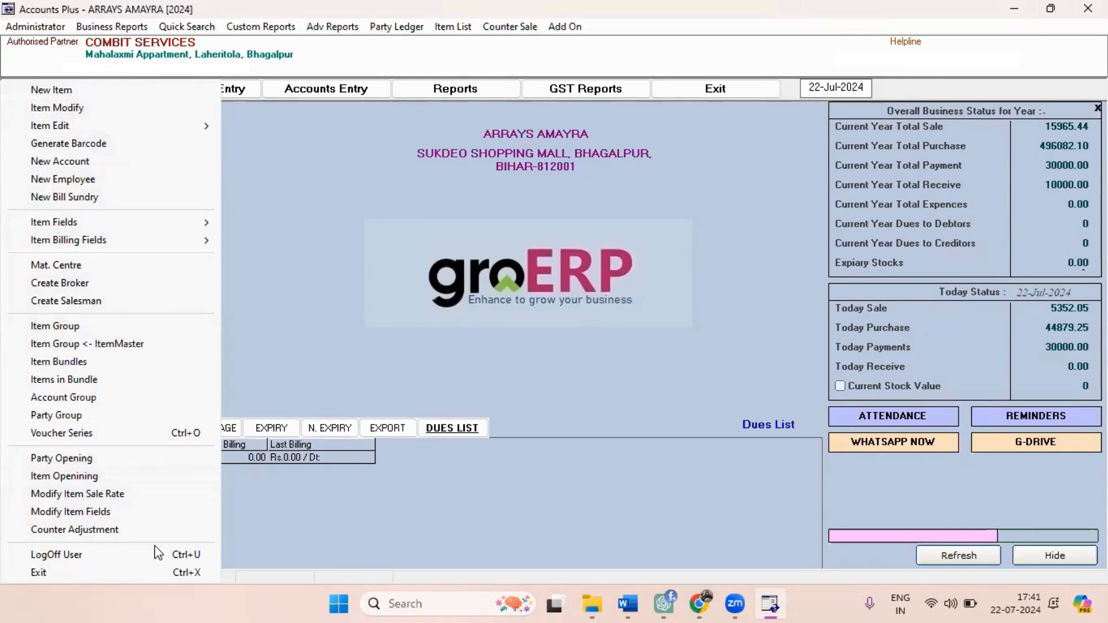
click(55, 163)
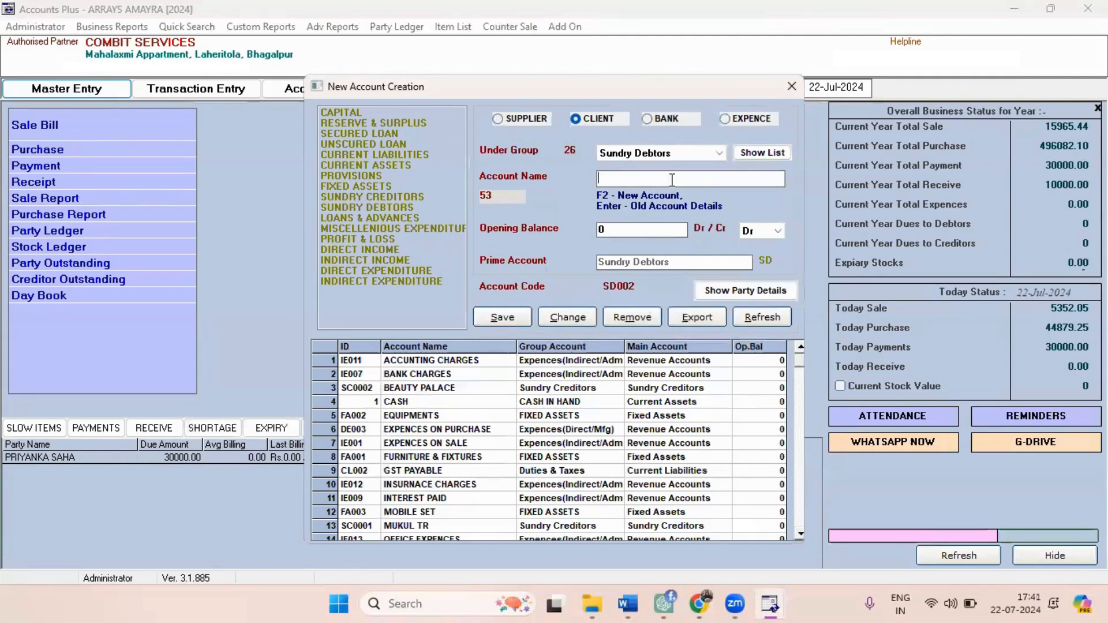
click(513, 118)
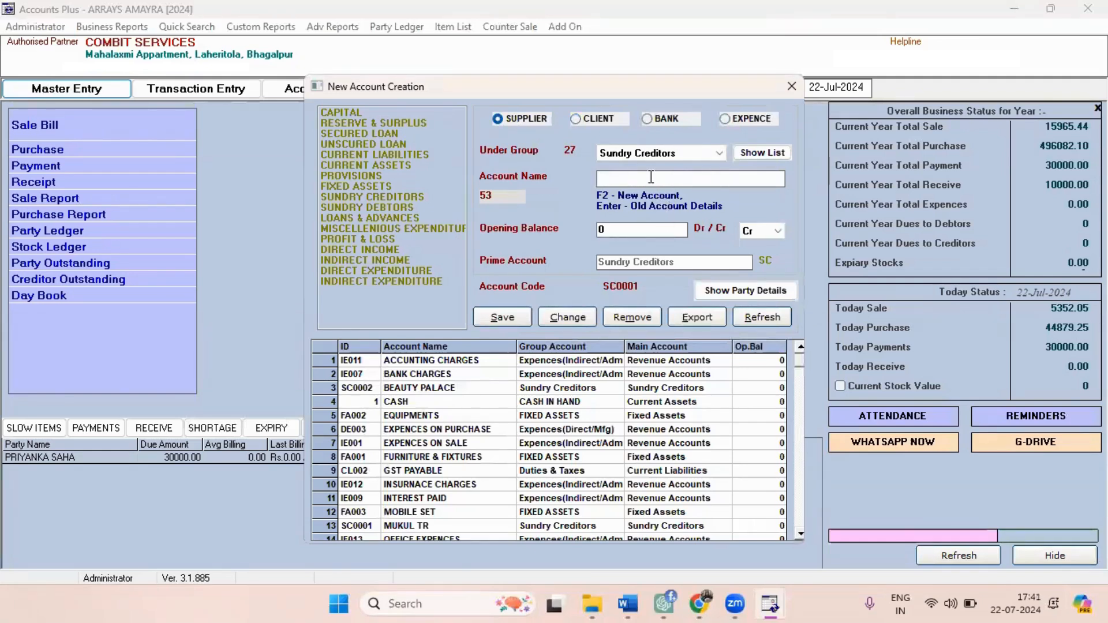
Name the supplier account "krishna enterprises" and save the account record.
text(kr)
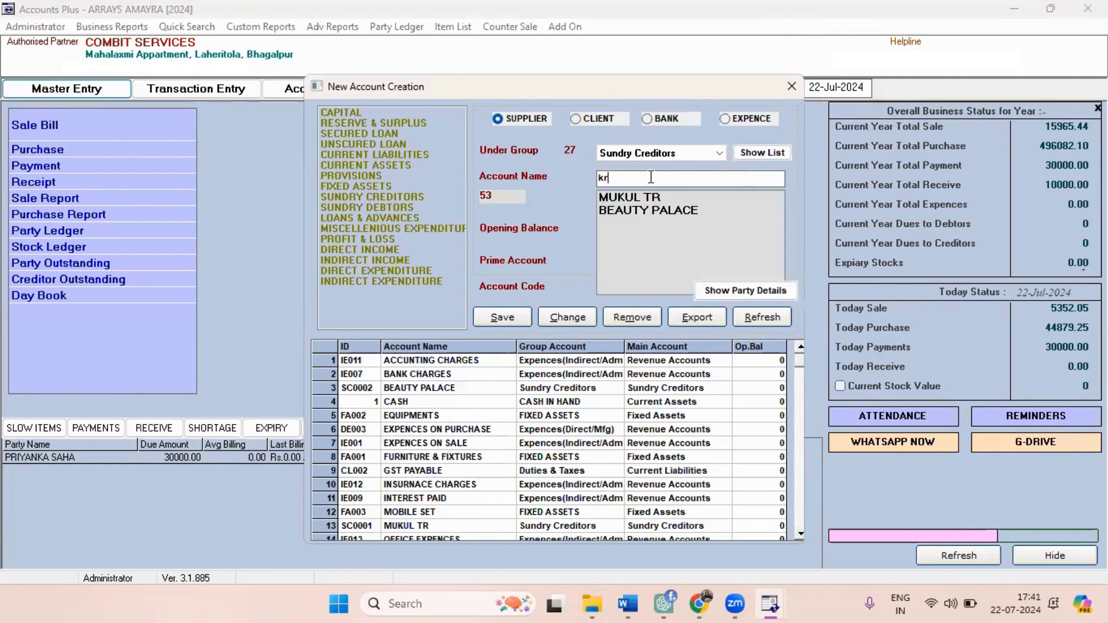
text(ishna enterprises)
key(Return)
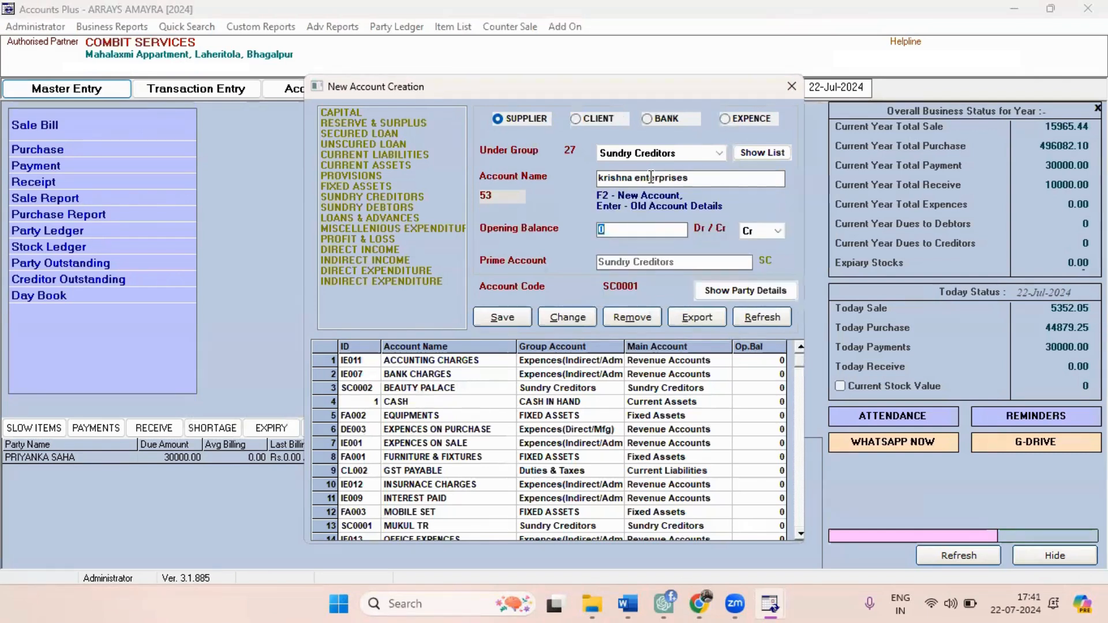
click(501, 318)
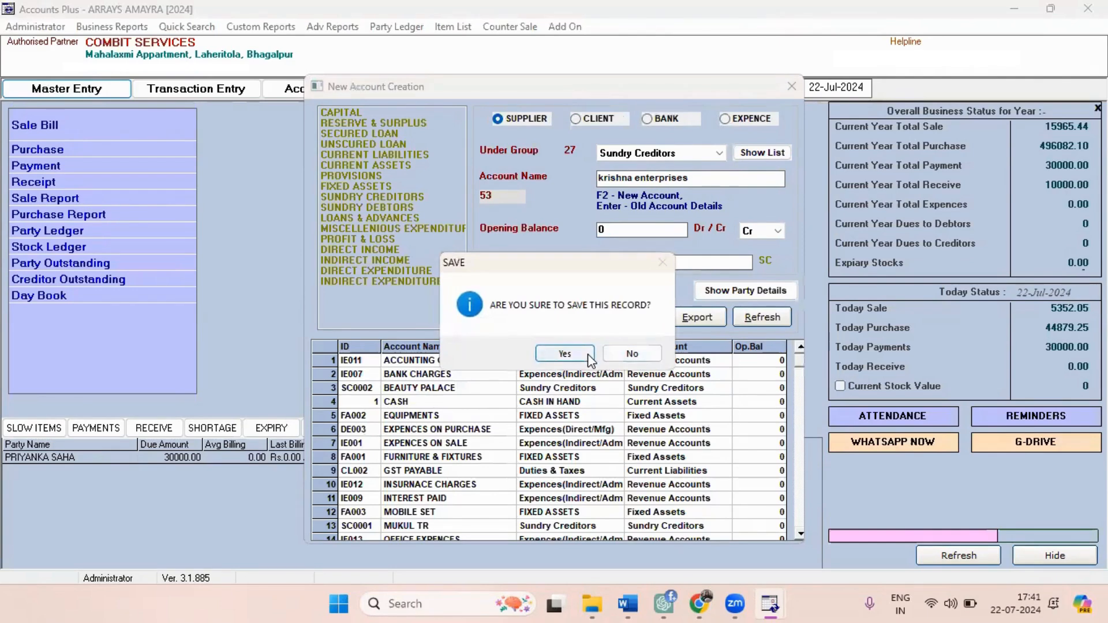
click(564, 354)
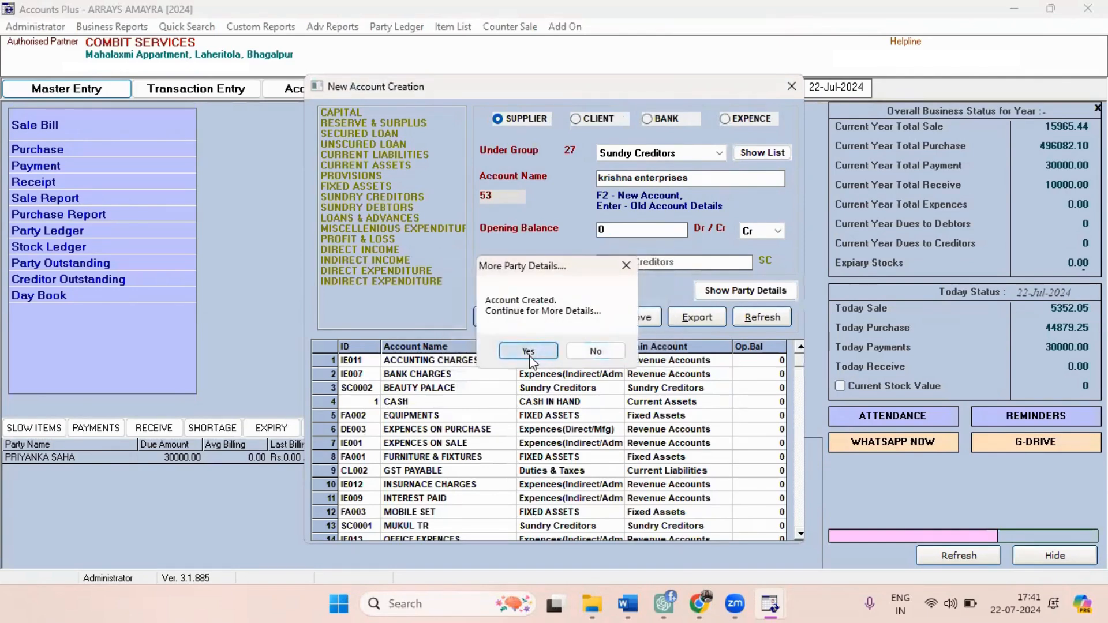
Continue to the supplier's additional party details, enter patna as the address and Patna as the district, then save and close the account form.
click(529, 351)
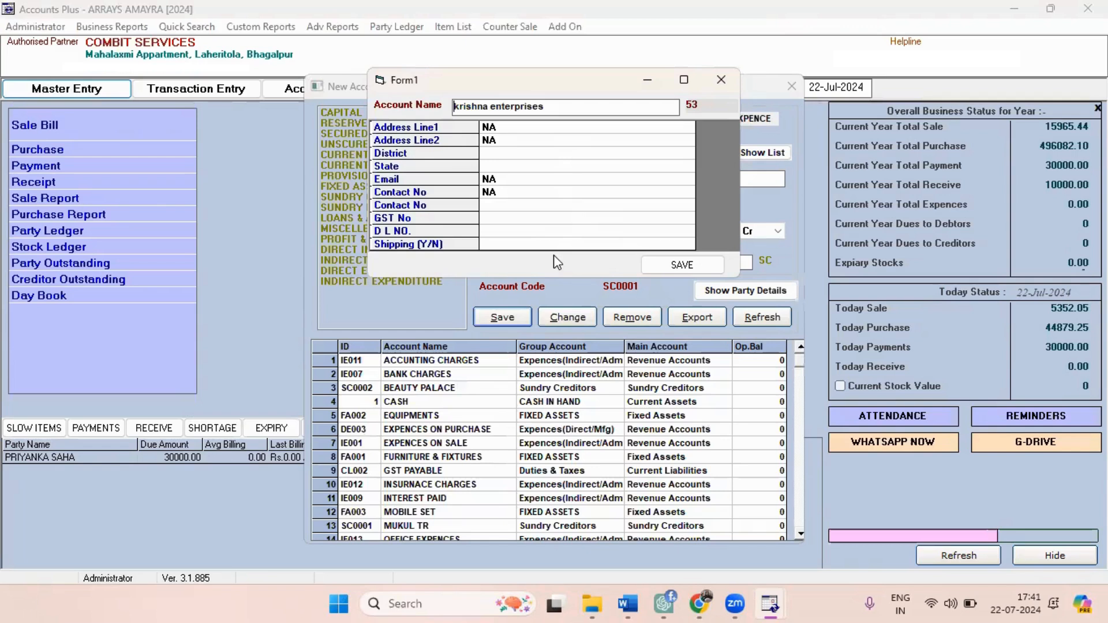
click(499, 153)
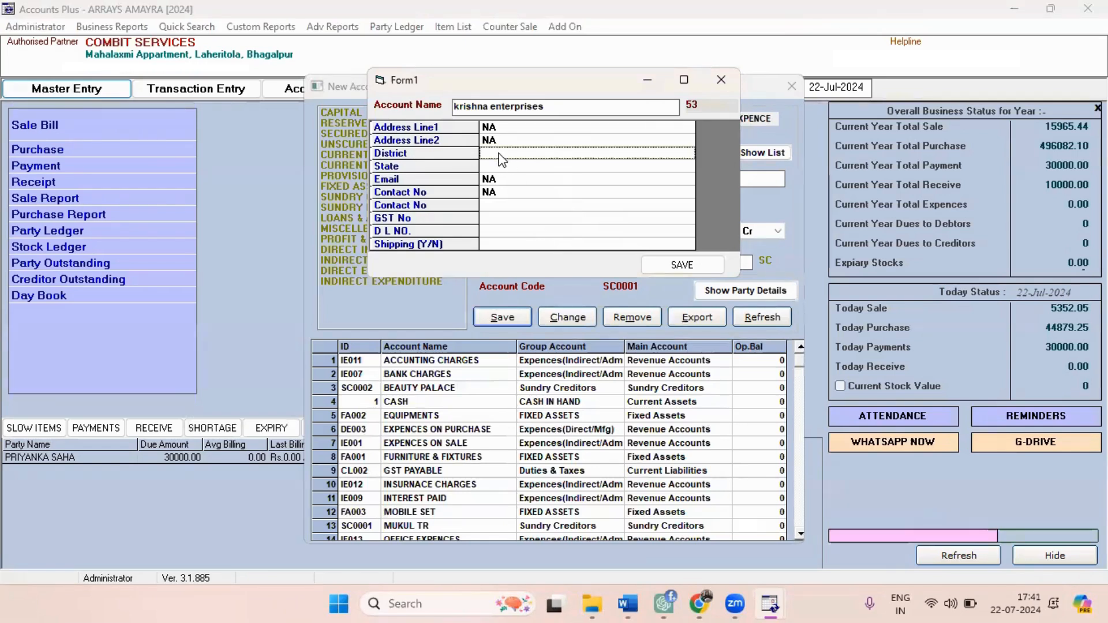
click(499, 153)
key(Return)
key(Return)
key(Return)
key(Return)
key(Return)
key(Return)
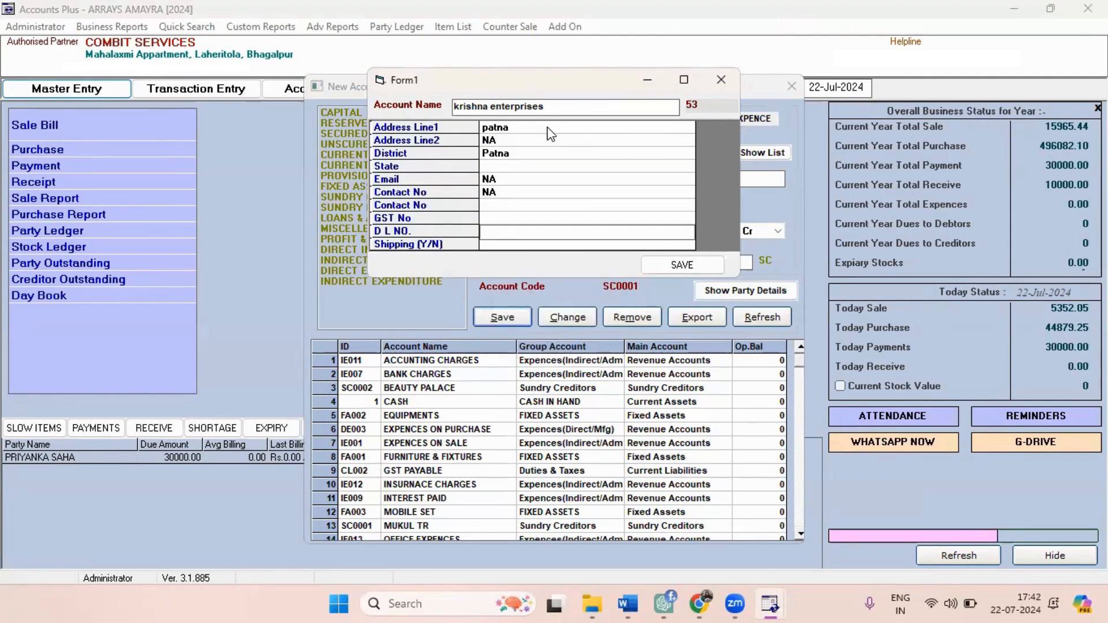
key(Return)
key(Return)
key(Return)
key(Return)
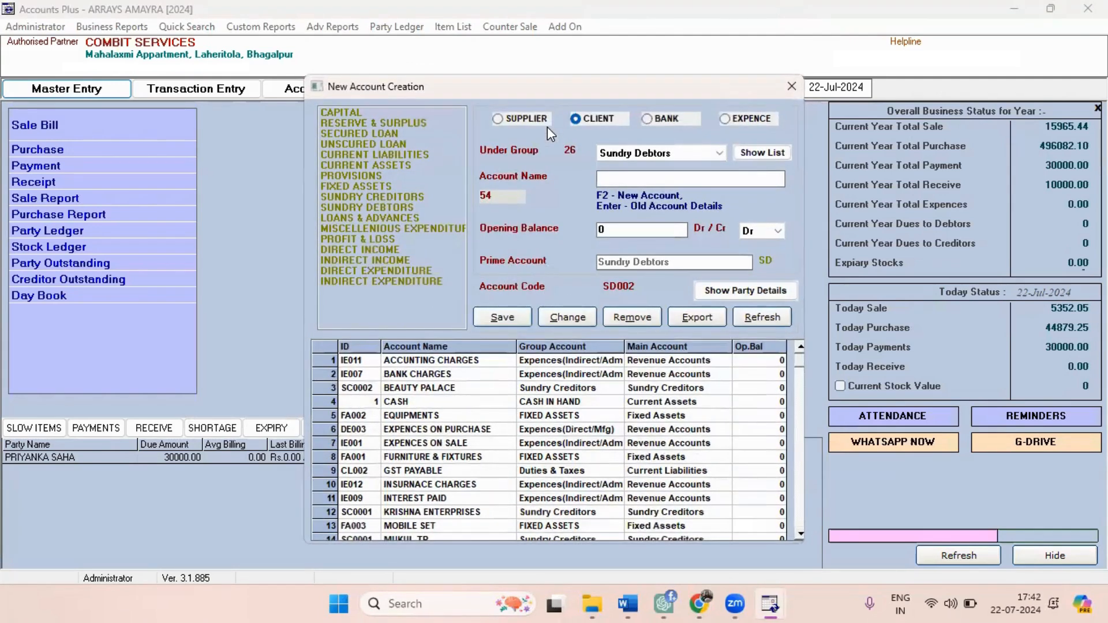
click(795, 84)
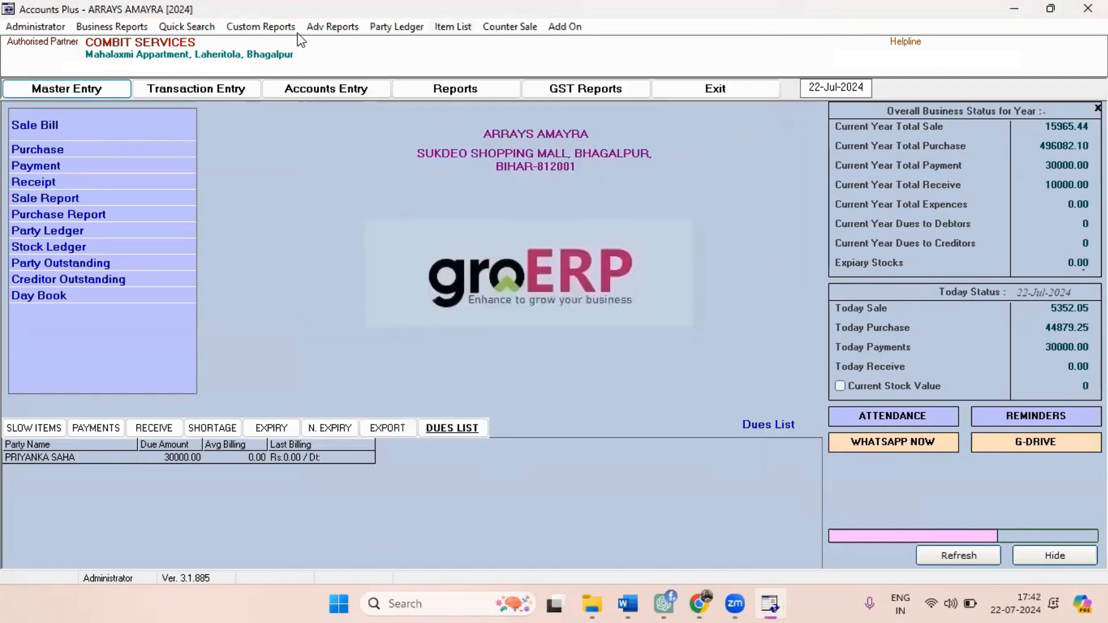
Review the selectable party fields in the party detail configuration and close it.
click(17, 29)
mouse_move(144, 152)
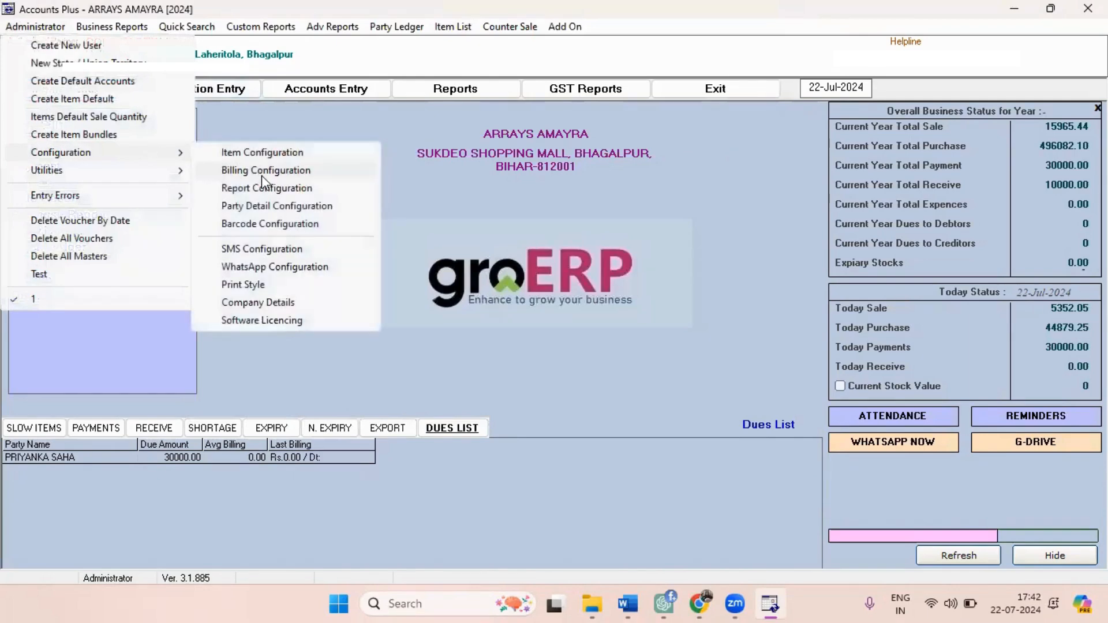
click(261, 207)
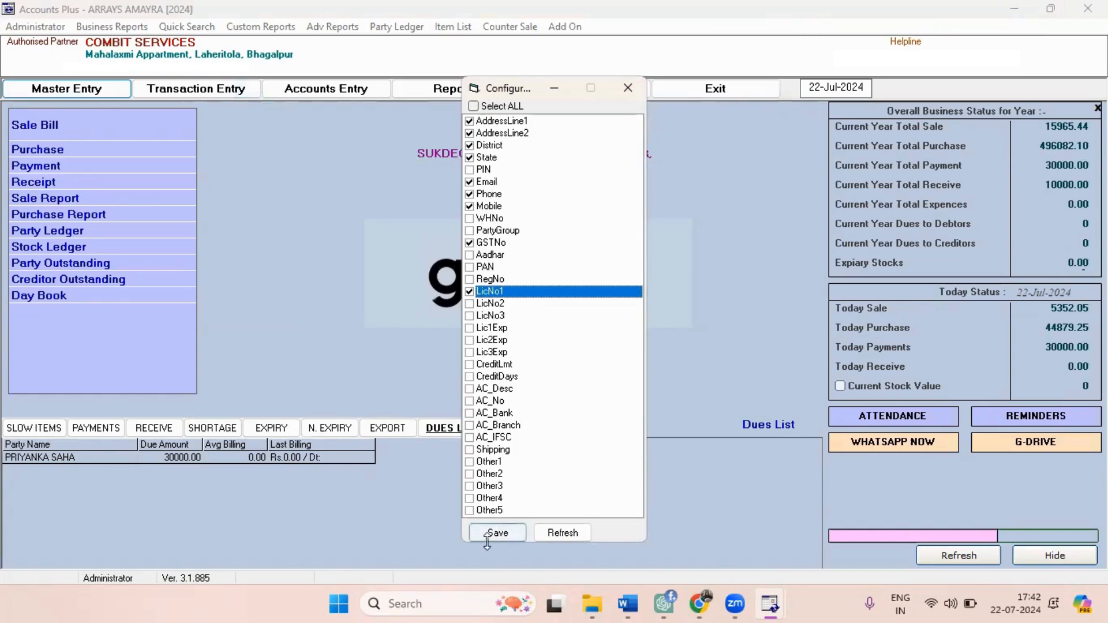
click(627, 90)
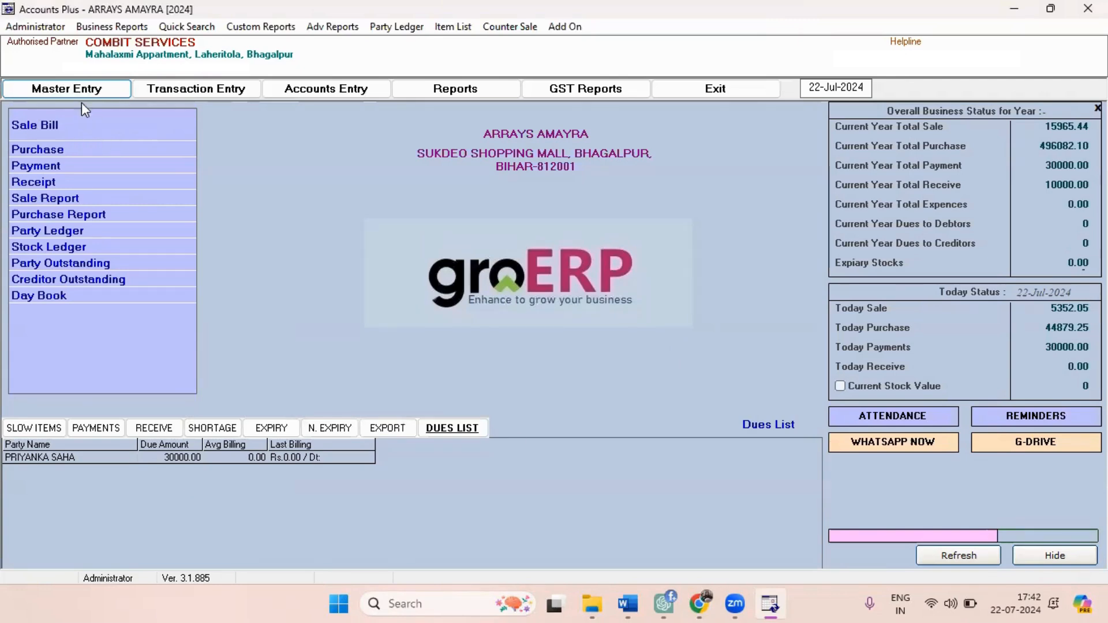
Start a new purchase entry dated 22-Jul-2024 with voucher number 6 and party bill 67.
click(131, 149)
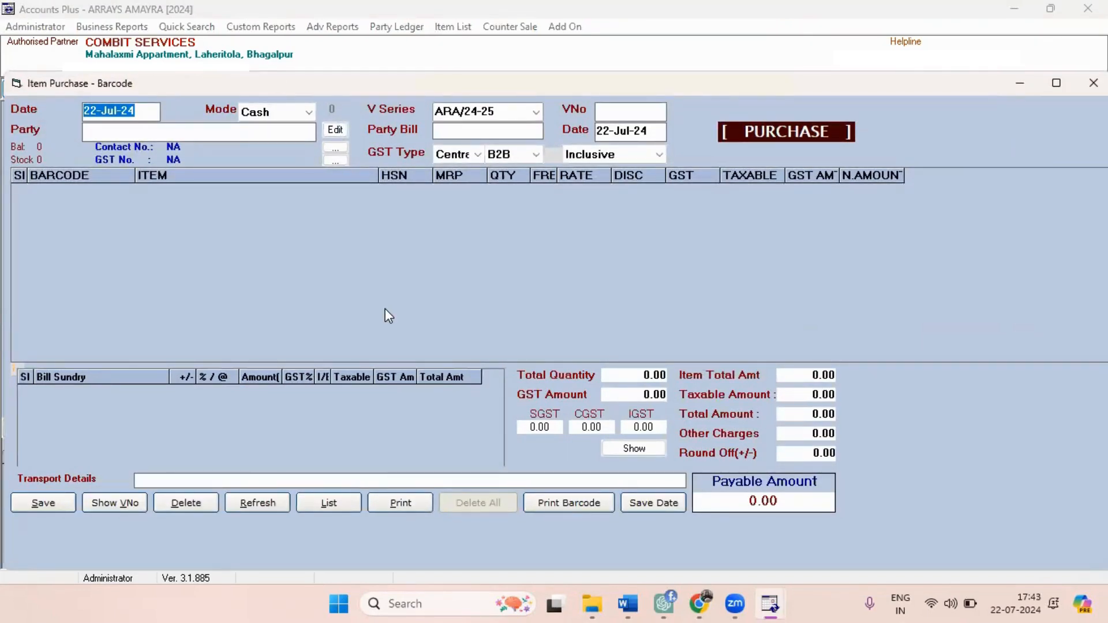
key(Return)
key(Return)
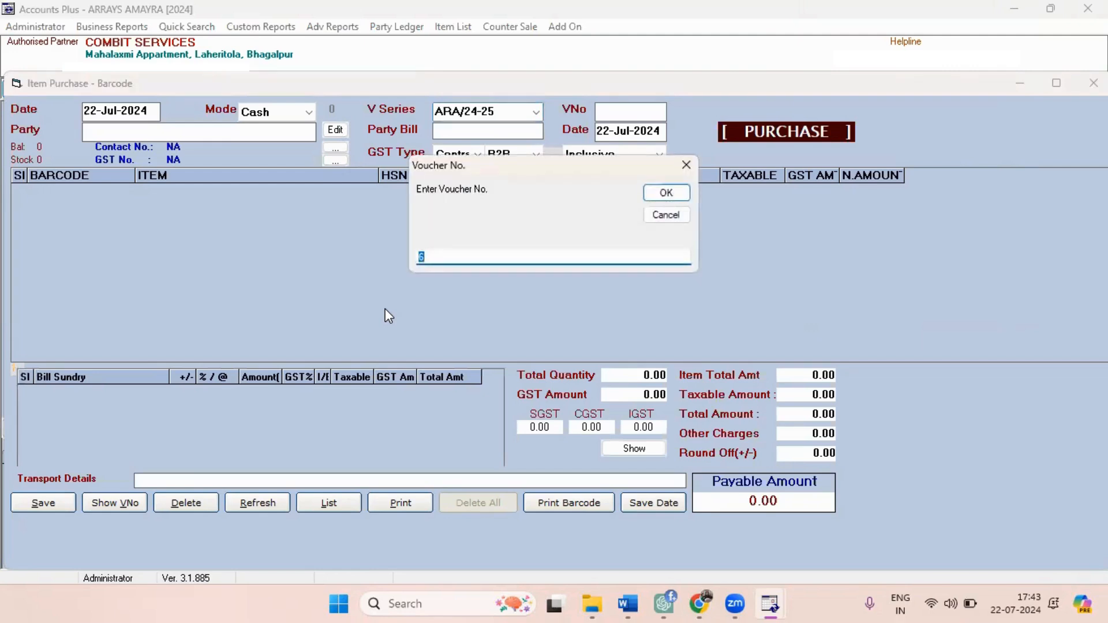
key(Return)
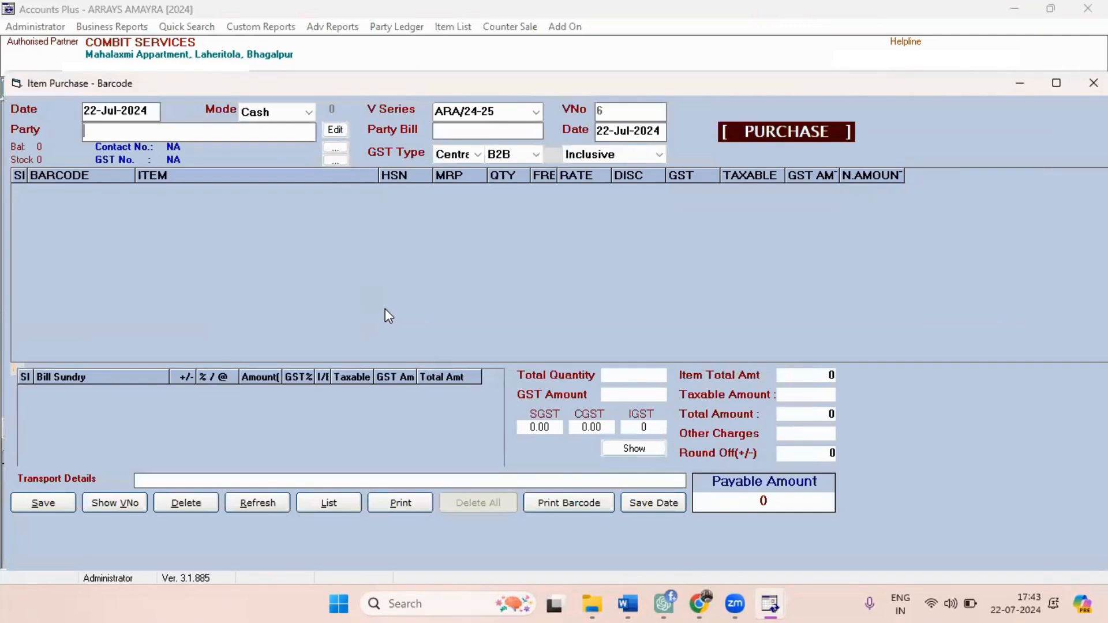
key(Return)
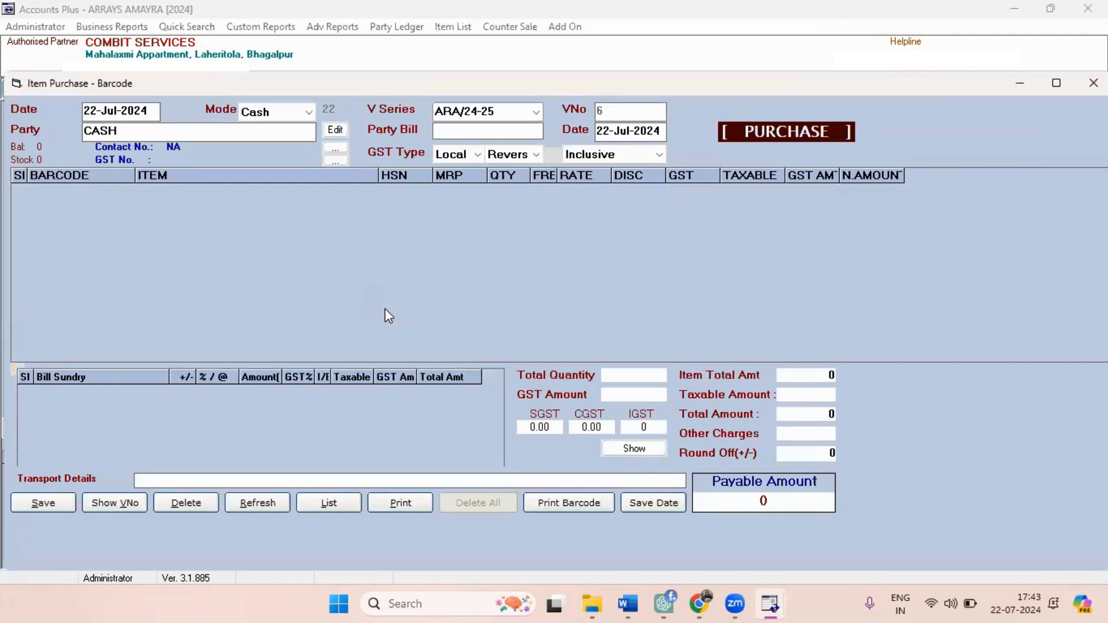
text(67)
Set the purchase party to KRISHNA ENTERPRISES and enter the party's mobile number.
click(195, 129)
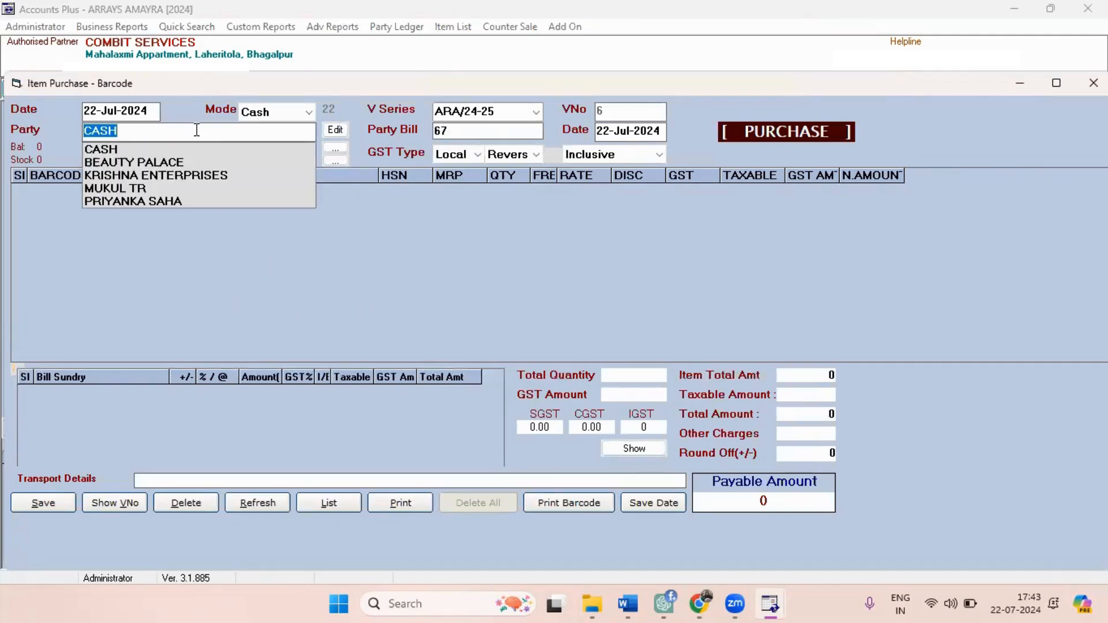
click(185, 174)
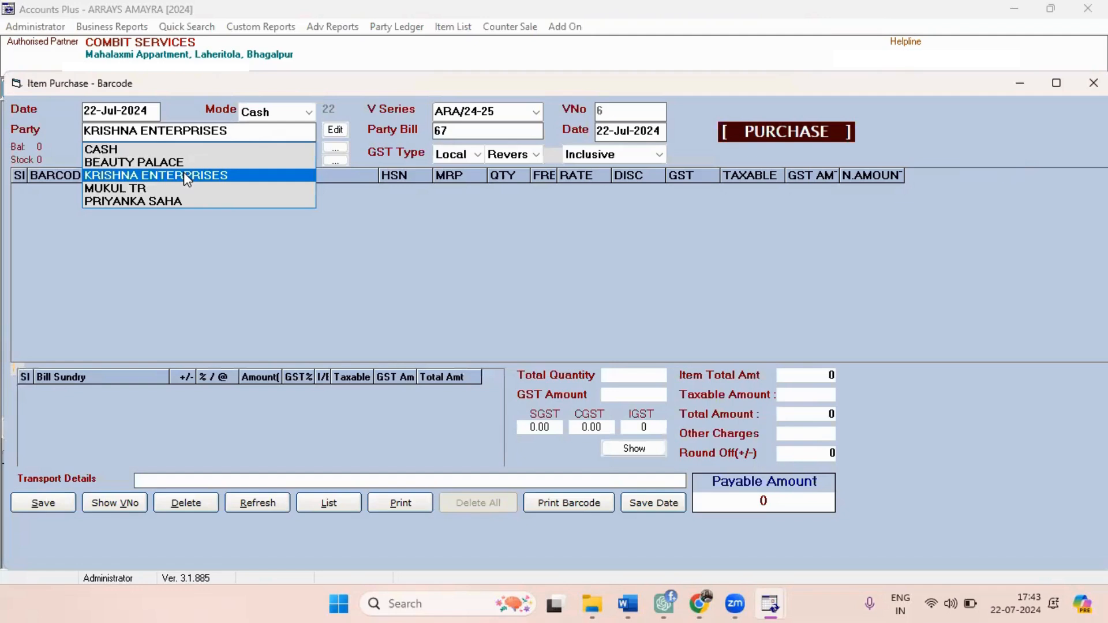
key(Return)
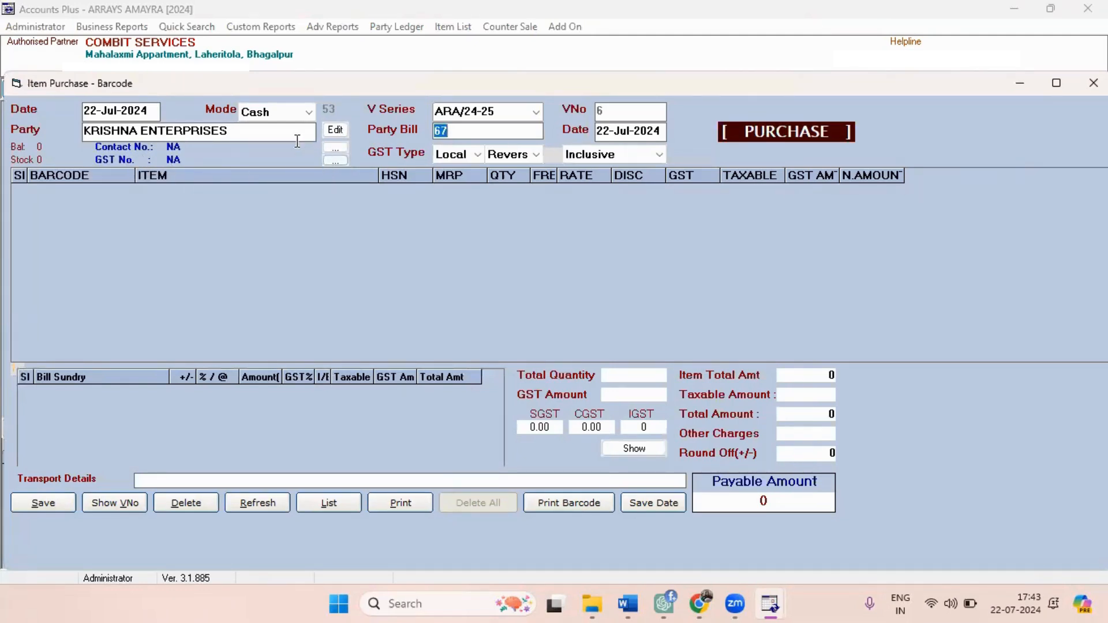
click(334, 147)
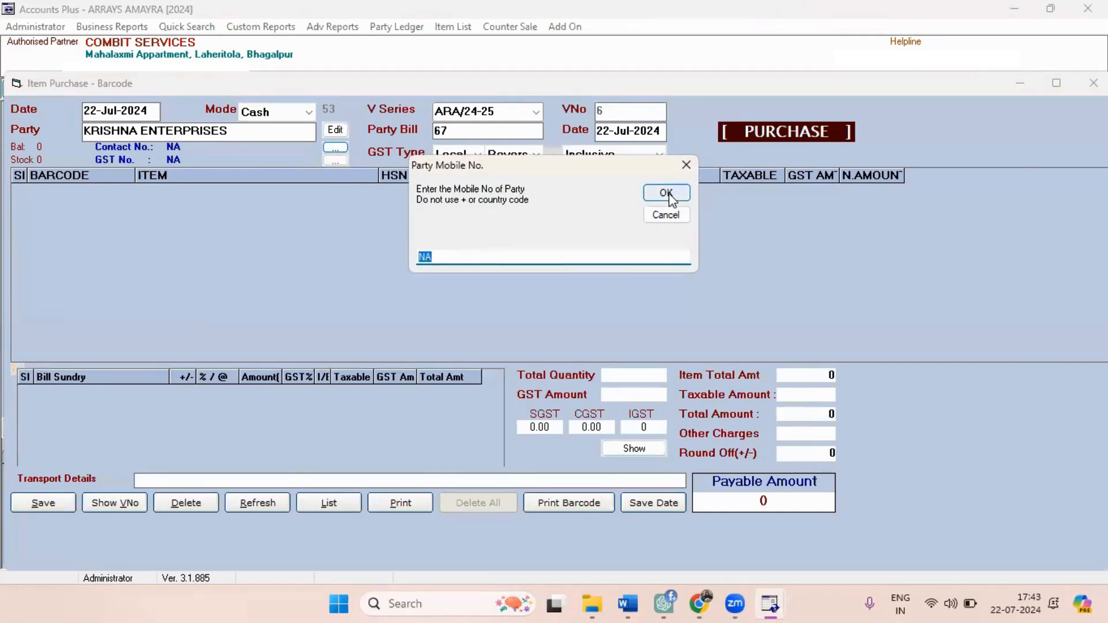
key(BackSpace)
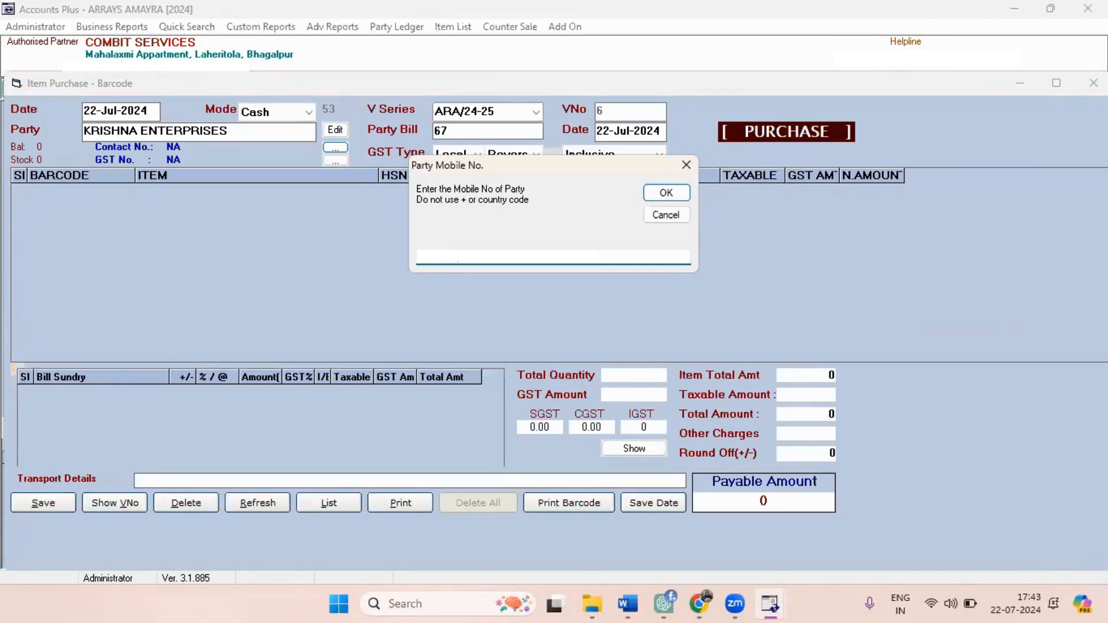
key(Return)
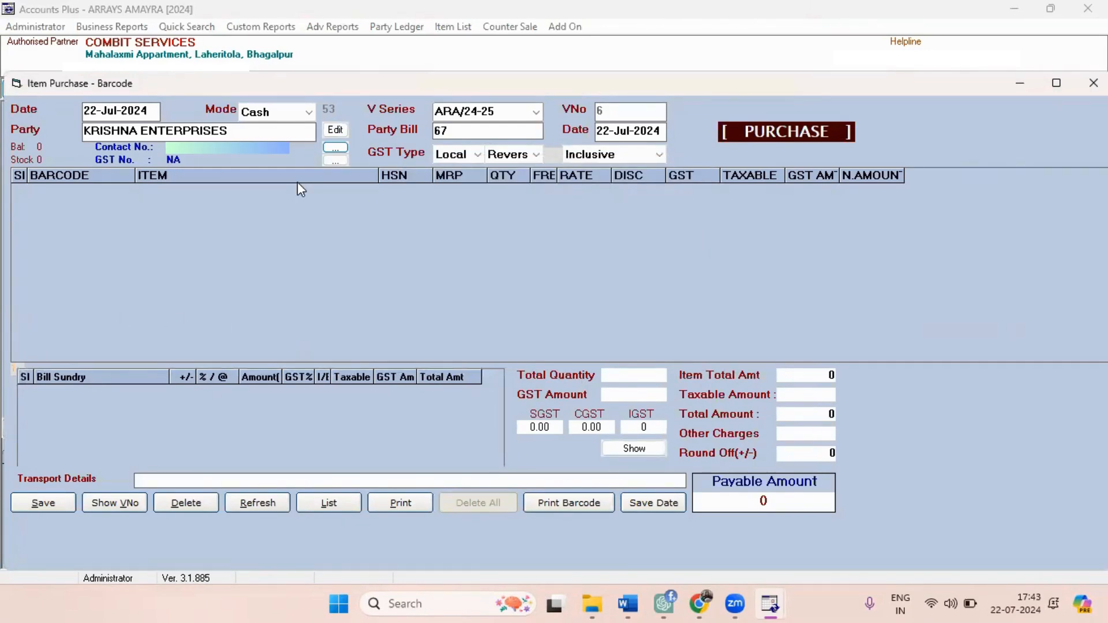
Try to submit NA as the party's GST number.
click(333, 160)
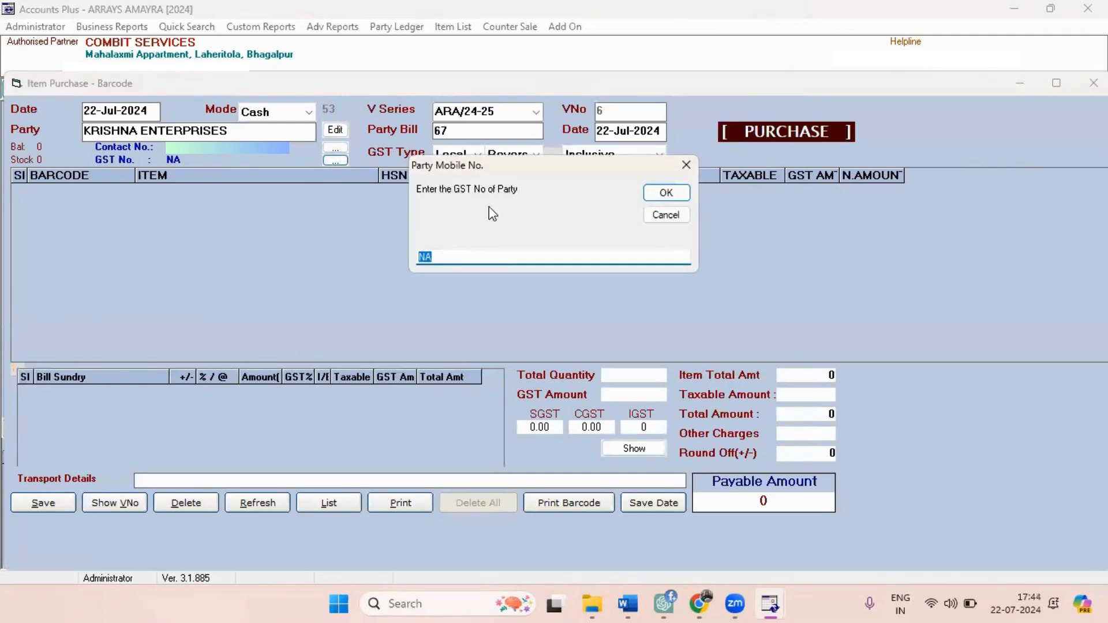
click(666, 193)
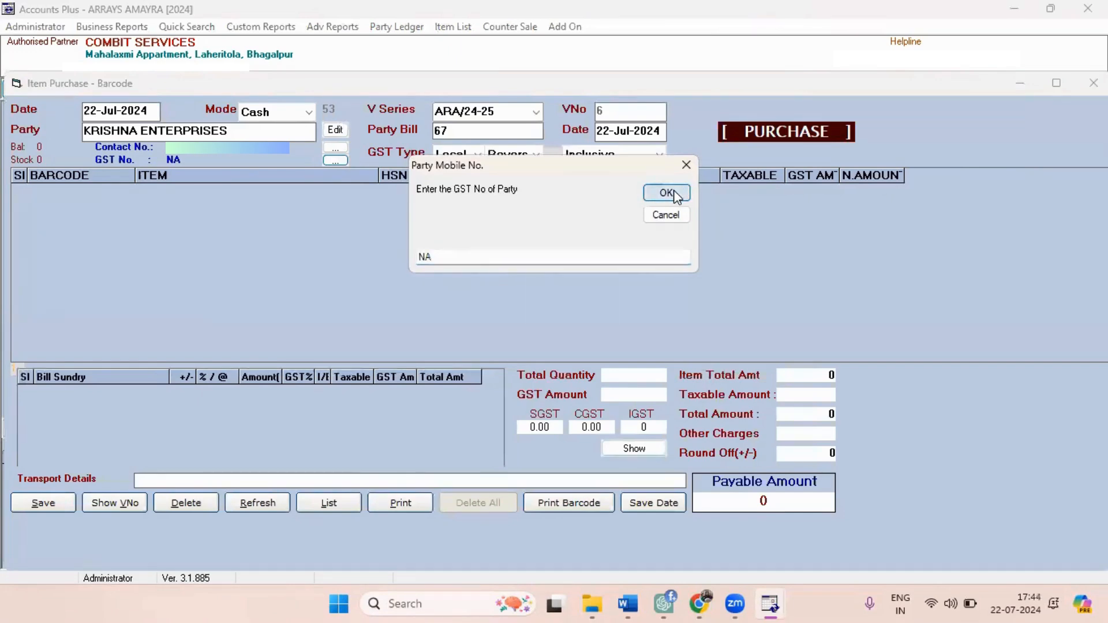
click(581, 347)
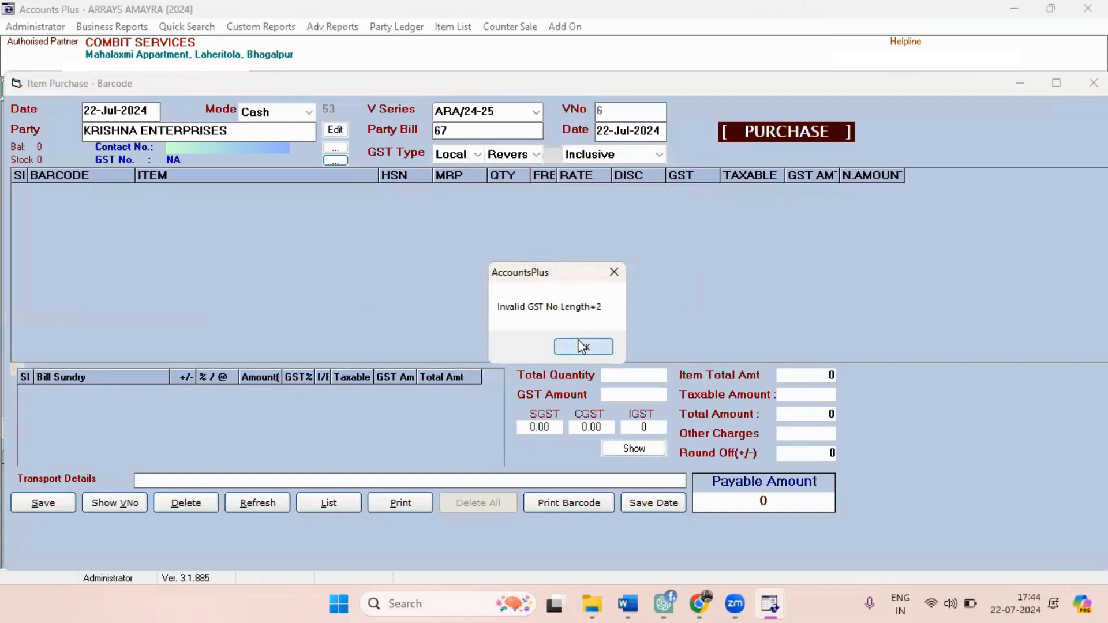
click(580, 346)
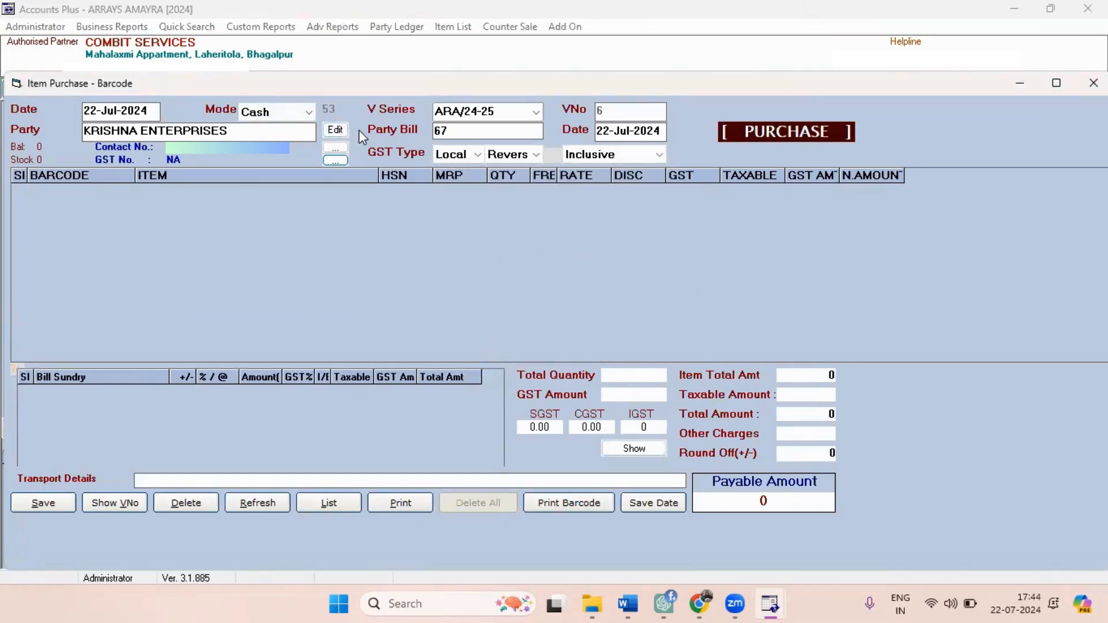
Examine the party's saved details and the purchase's tax options, keeping the Inclusive tax setting.
click(339, 133)
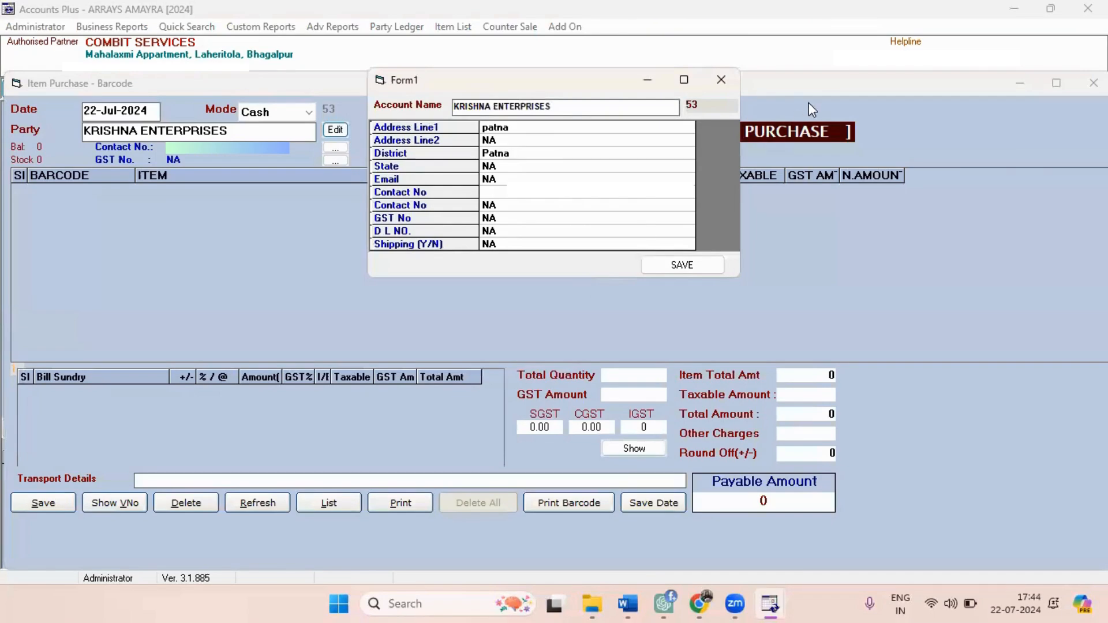
click(721, 81)
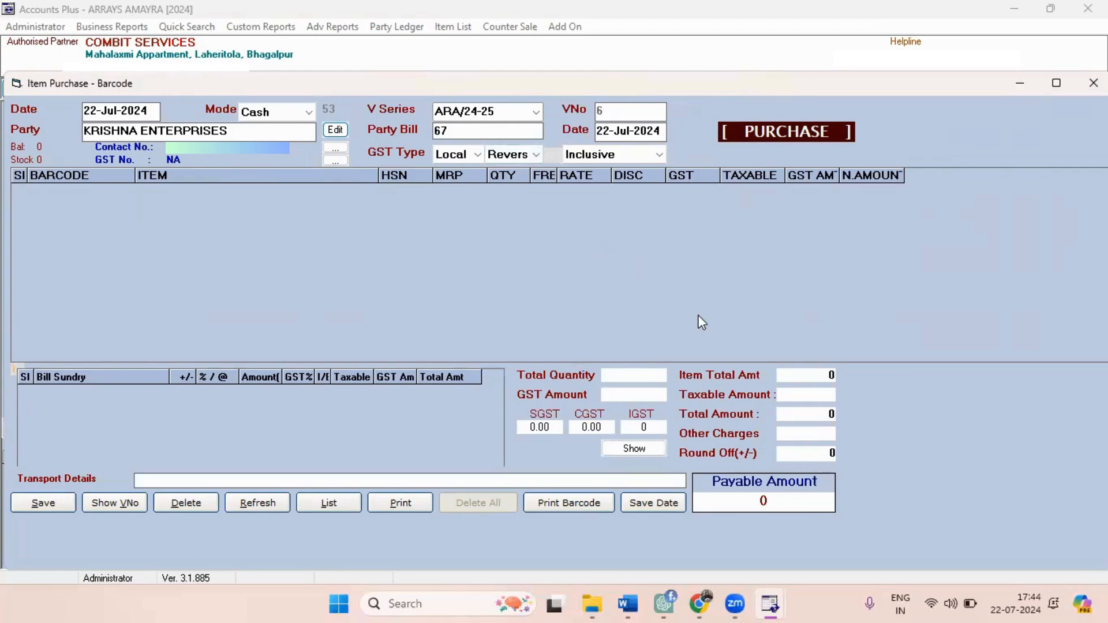
click(628, 157)
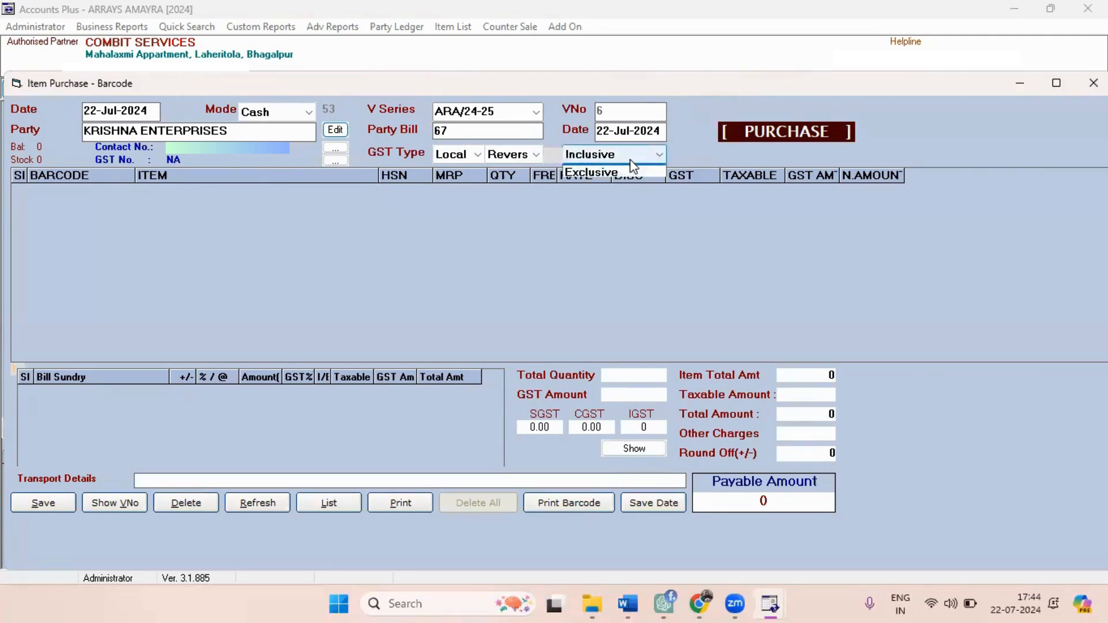
click(632, 168)
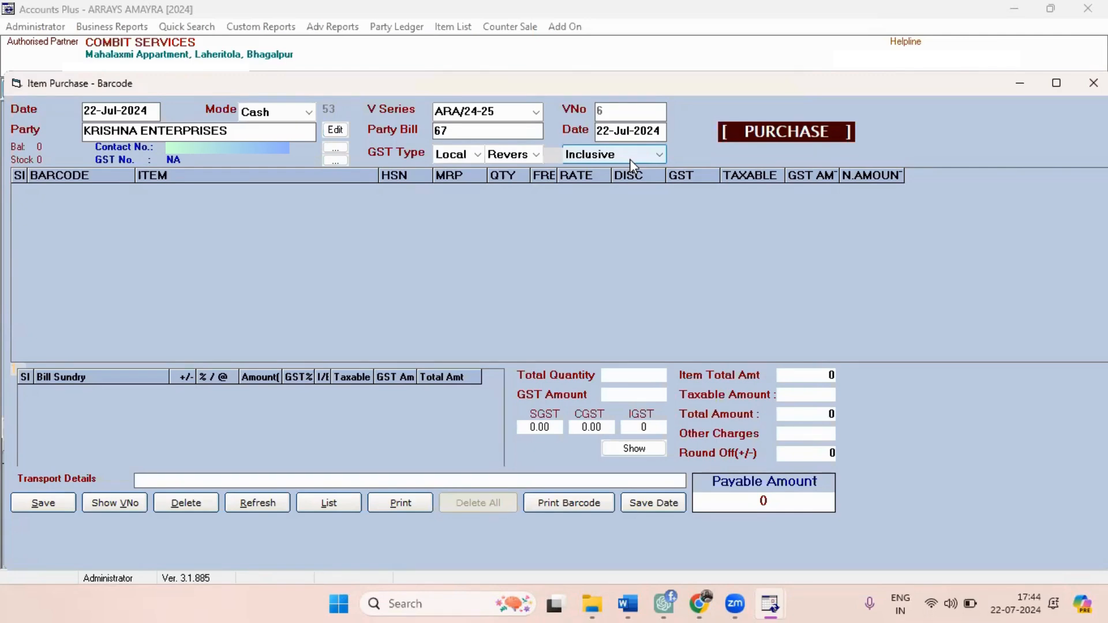
click(630, 159)
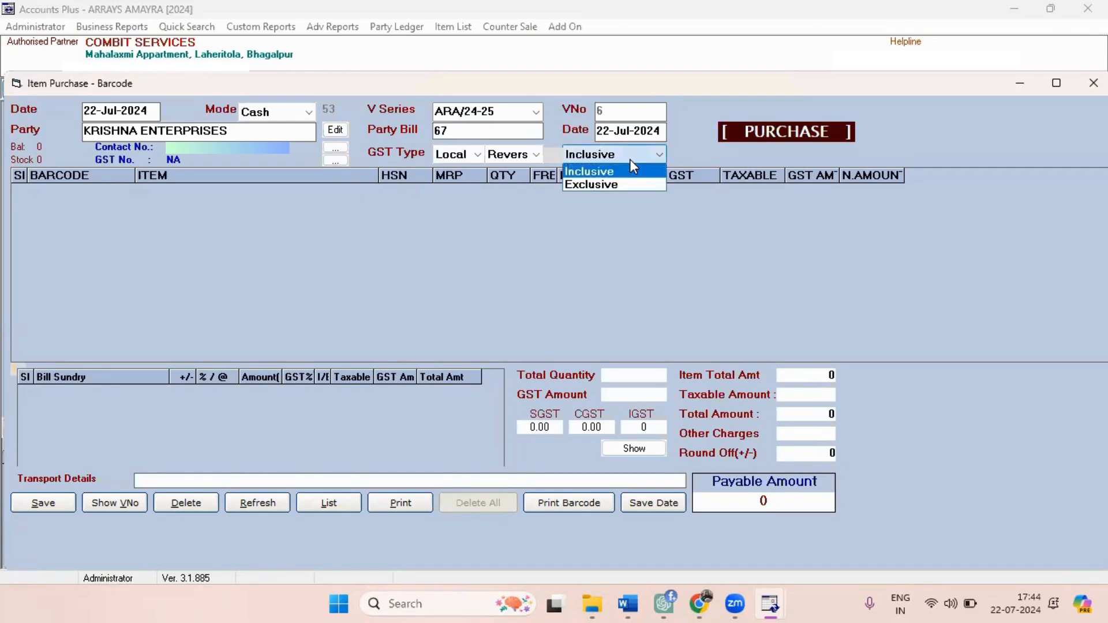
click(630, 159)
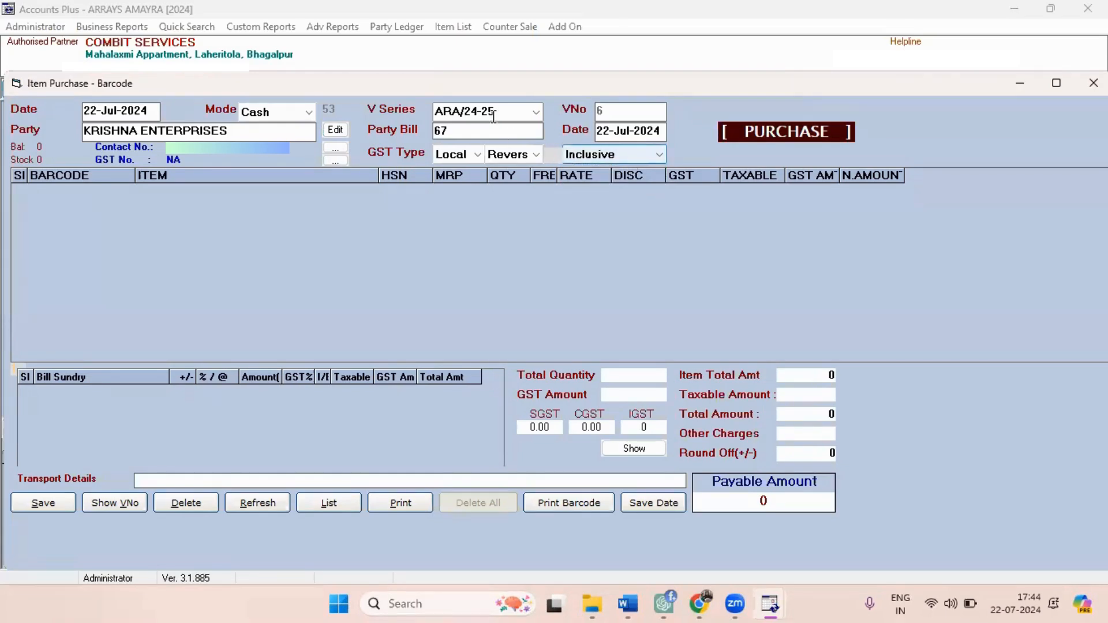
Accept the party bill details and add 01 BLACK OUT INTENSE HONOUR KAJAL as the purchase's first item.
click(478, 128)
key(Tab)
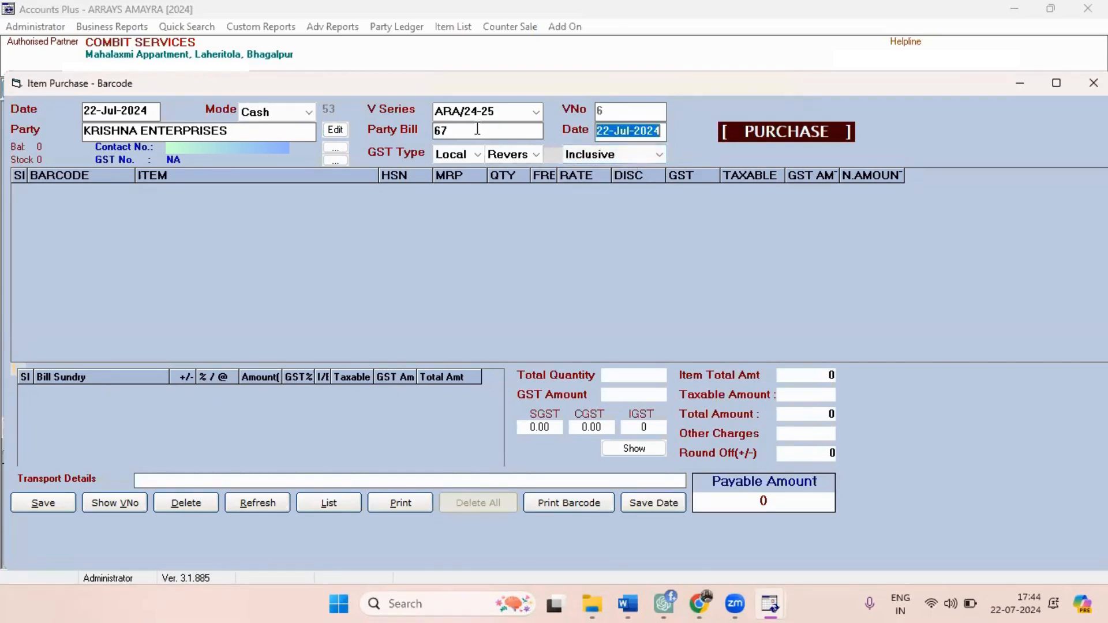
key(Return)
key(Return)
key(Return)
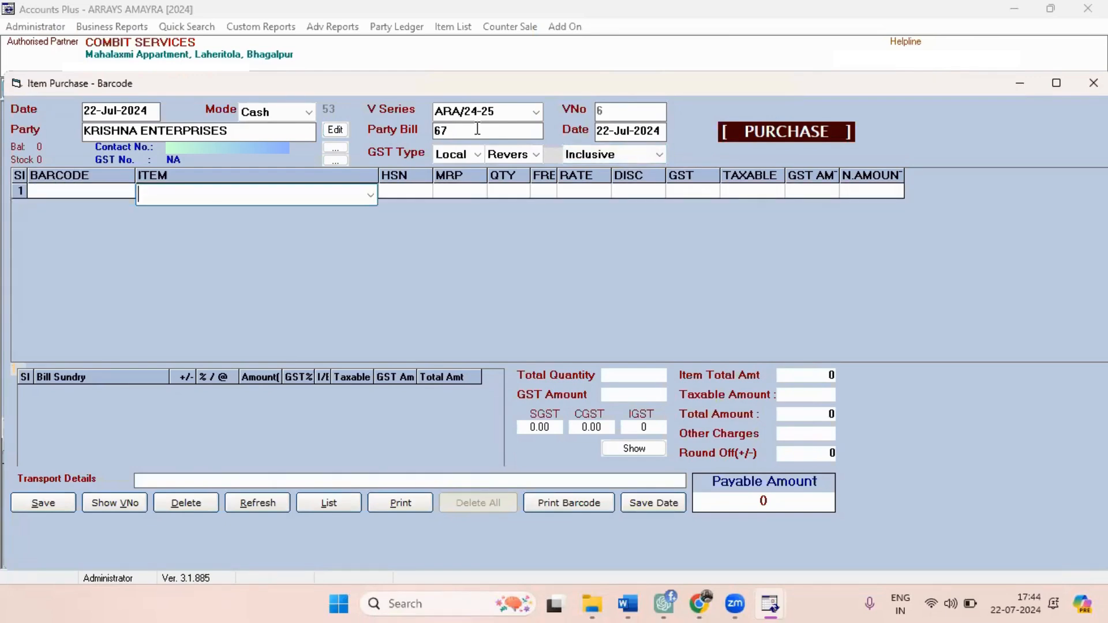
key(F4)
key(Down)
key(Down)
key(Down)
key(Down)
key(Down)
key(Down)
key(Down)
key(Down)
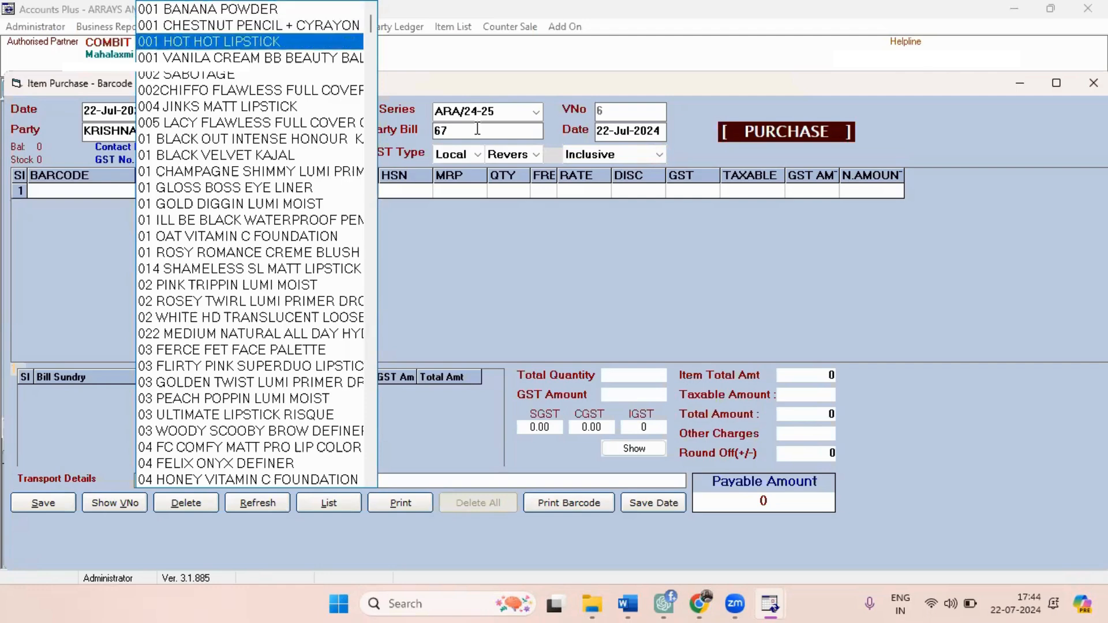
key(Down)
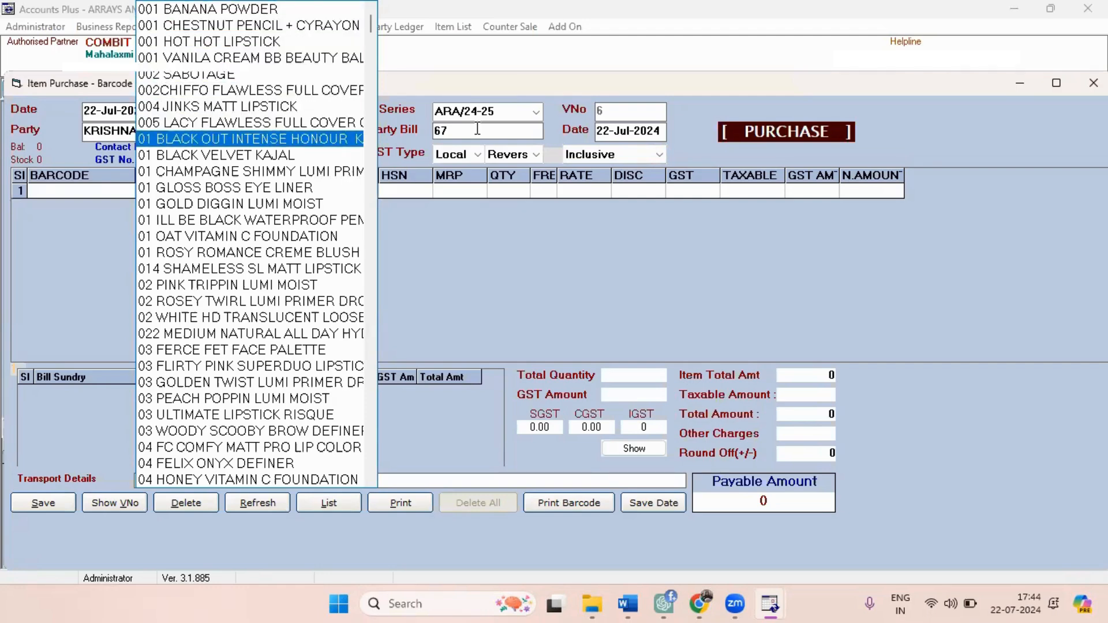
key(Return)
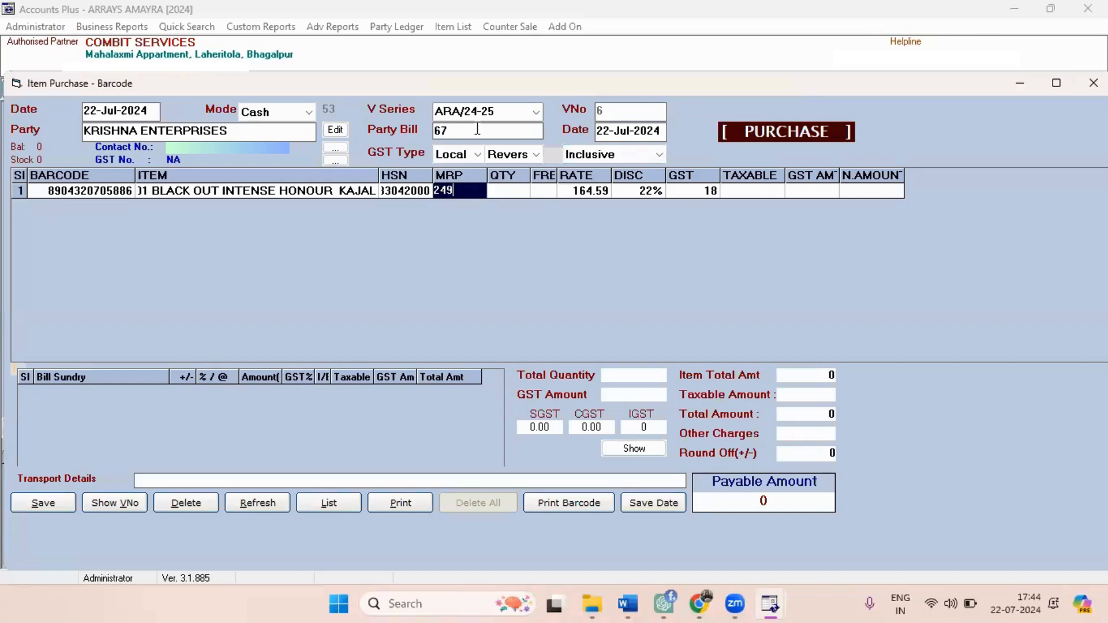
Set the quantity of 01 BLACK OUT INTENSE HONOUR KAJAL to 50 and accept its default rate, discount and GST.
key(Return)
text(50)
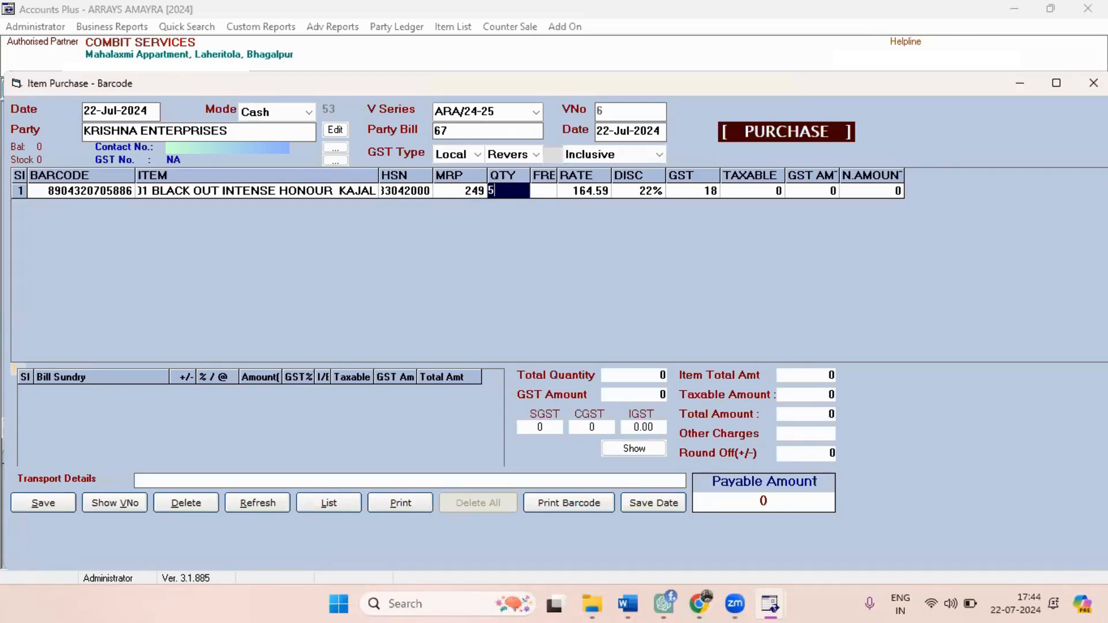
key(Return)
key(Return)
key(Return)
key(Return)
key(Return)
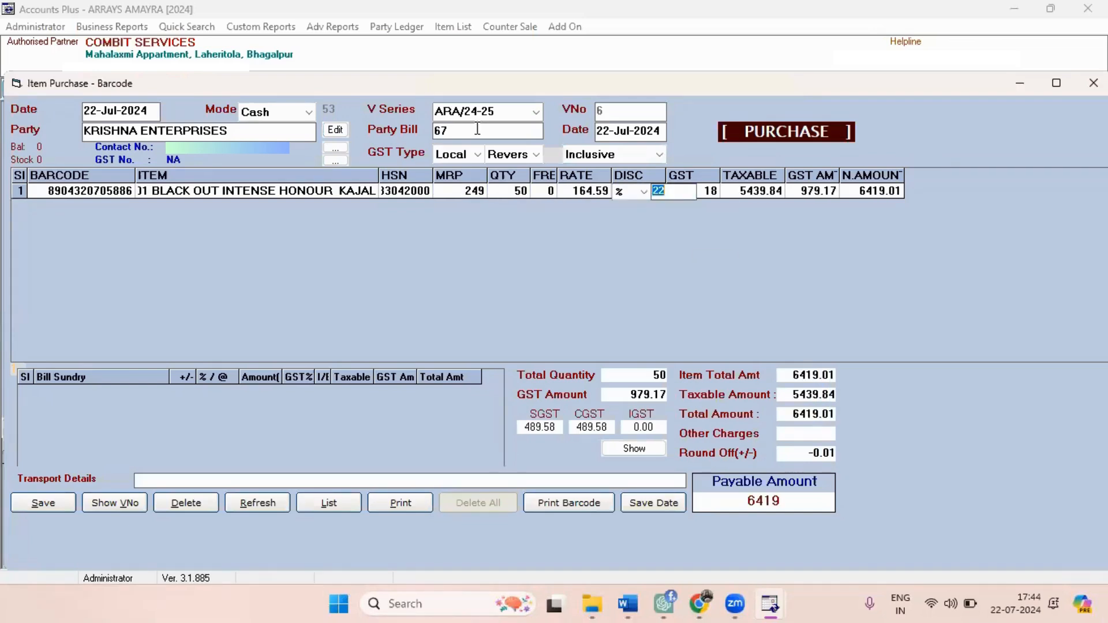
key(Return)
key(Return)
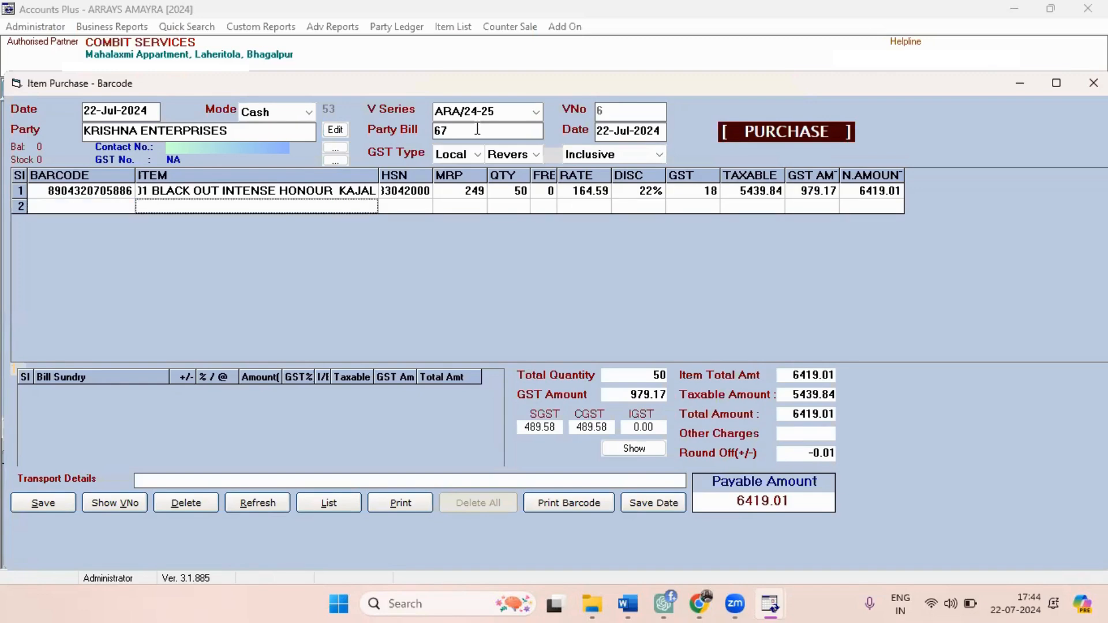
Add 03 PEACH POPPIN LUMI MOIST as the purchase's second item.
key(Down)
key(Down)
key(Down)
key(Down)
key(Down)
key(Down)
key(Down)
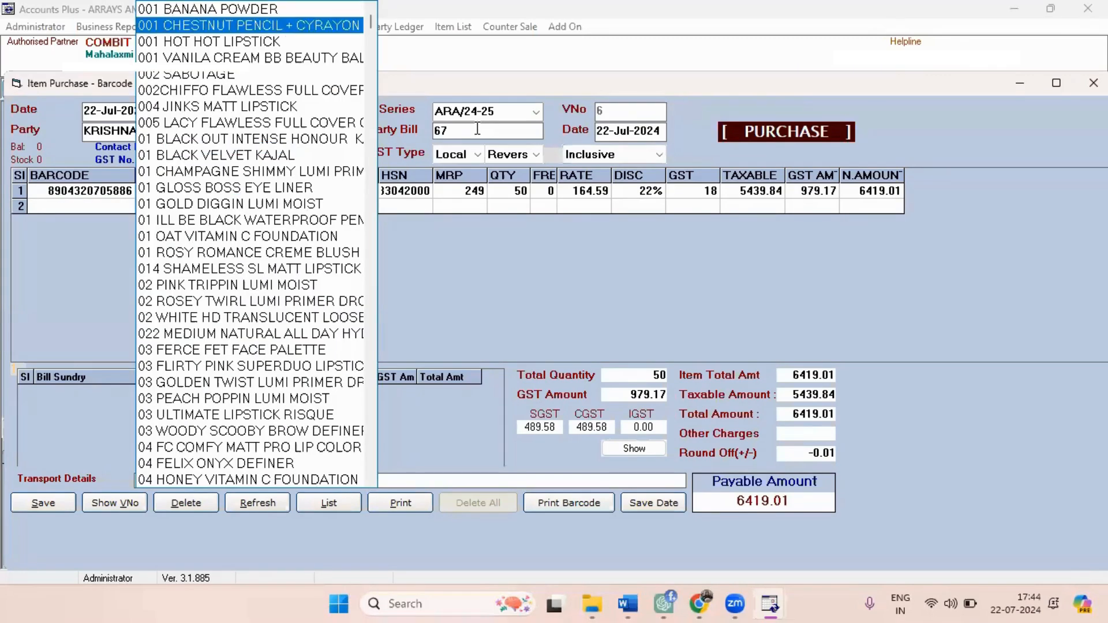
key(Down)
key(Down)
key(Down)
key(Down)
key(Down)
key(Down)
key(Down)
key(Down)
key(Down)
key(Down)
key(Down)
key(Down)
key(Down)
key(Down)
key(Down)
key(Down)
key(Down)
key(Return)
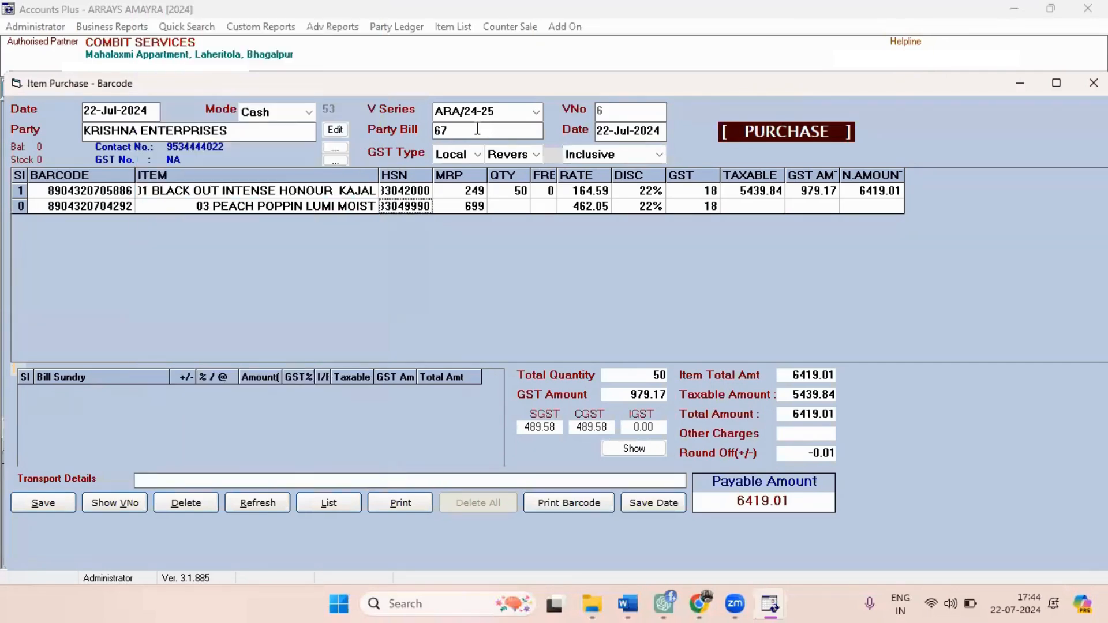
Set the quantity of 03 PEACH POPPIN LUMI MOIST to 60 and accept its default rate, discount and GST.
key(Return)
key(Return)
text(6)
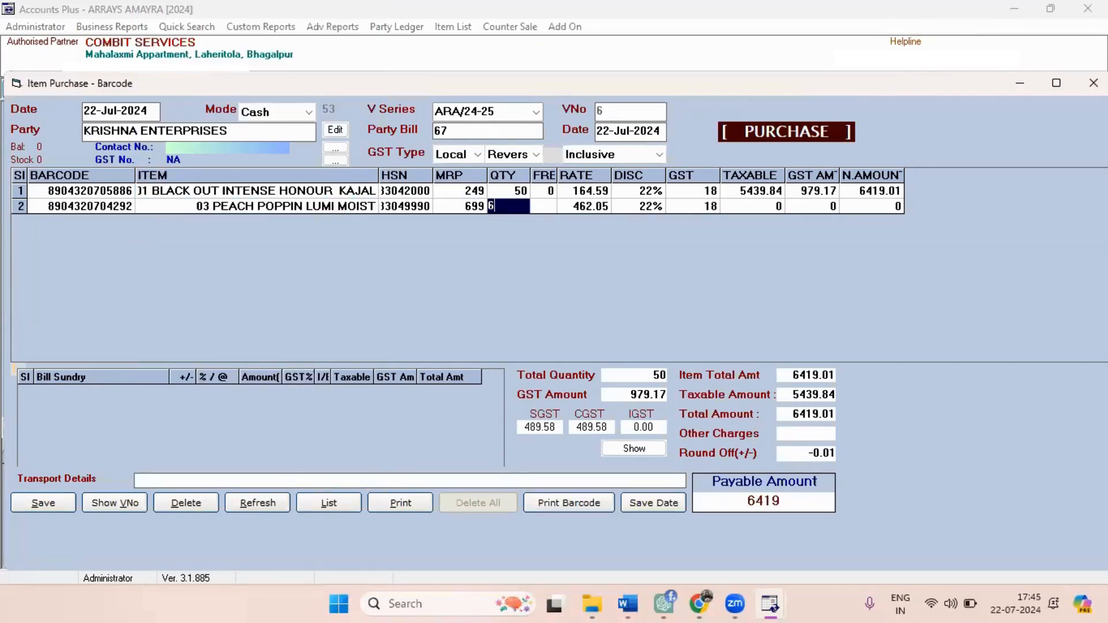
text(0)
key(Return)
key(Return)
key(Return)
key(Return)
key(Return)
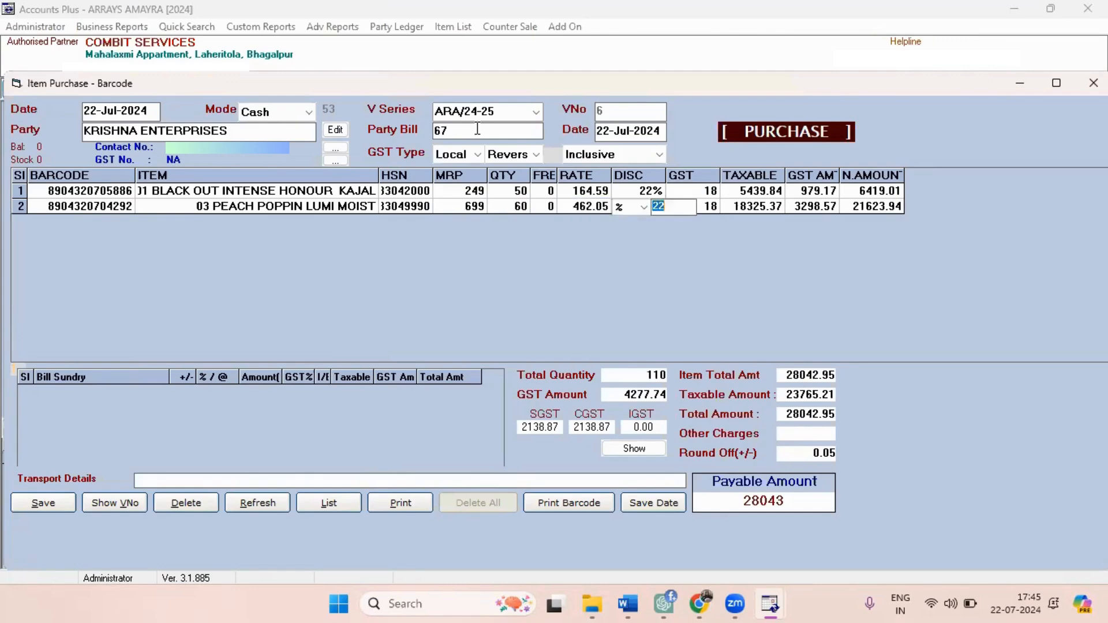
key(Return)
key(Return)
key(Return)
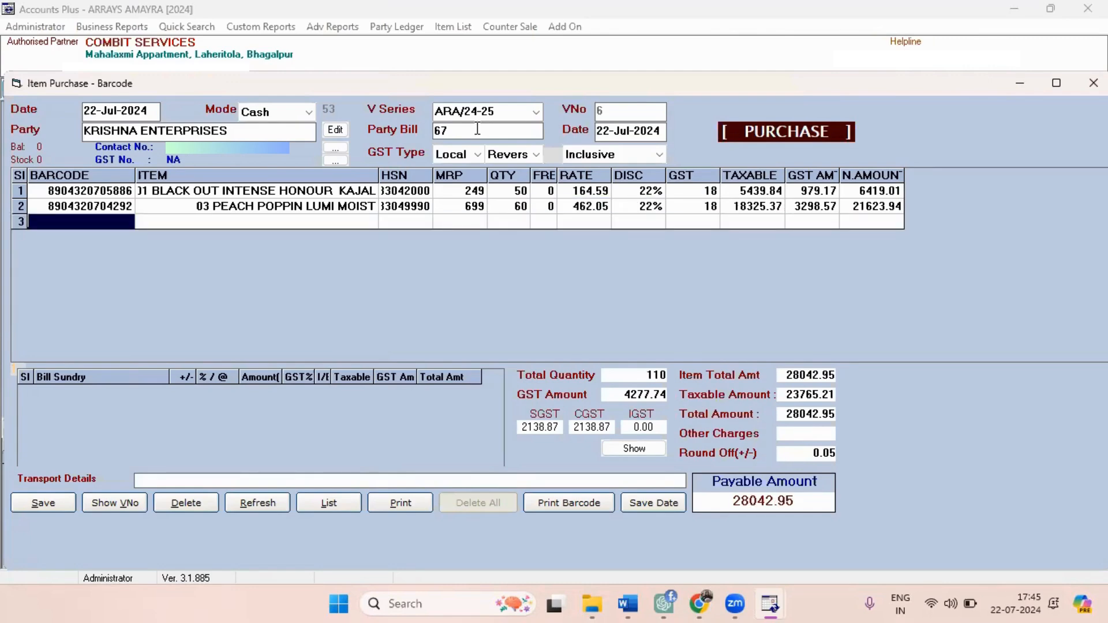
Pick 03 PEACH POPPIN LUMI MOIST as the purchase's third item.
key(Down)
key(Down)
key(Down)
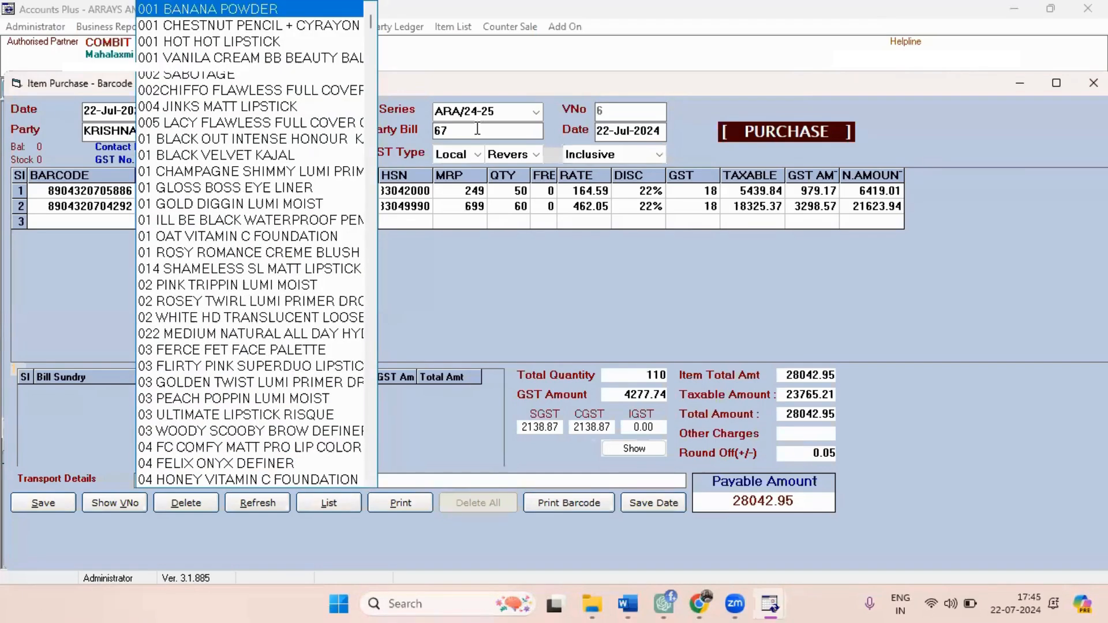
key(Down)
key(Down)
key(Down)
key(Down)
key(Down)
key(Down)
key(Down)
key(Down)
key(Down)
key(Down)
key(Down)
key(Down)
key(Down)
key(Down)
key(Down)
key(Down)
key(Down)
key(Down)
key(Down)
key(Down)
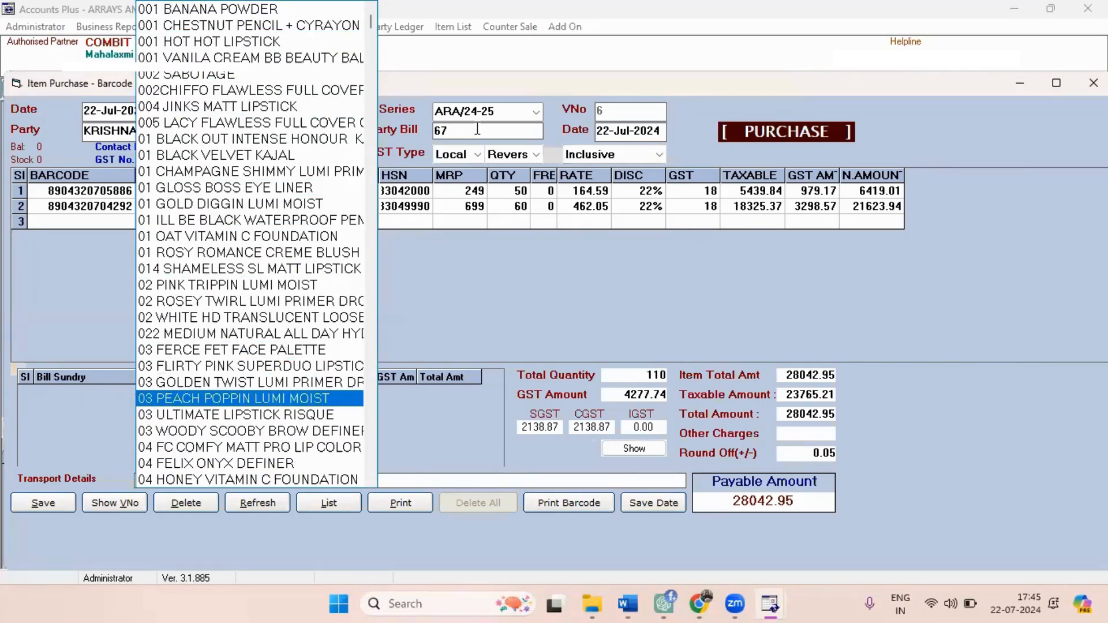
key(Return)
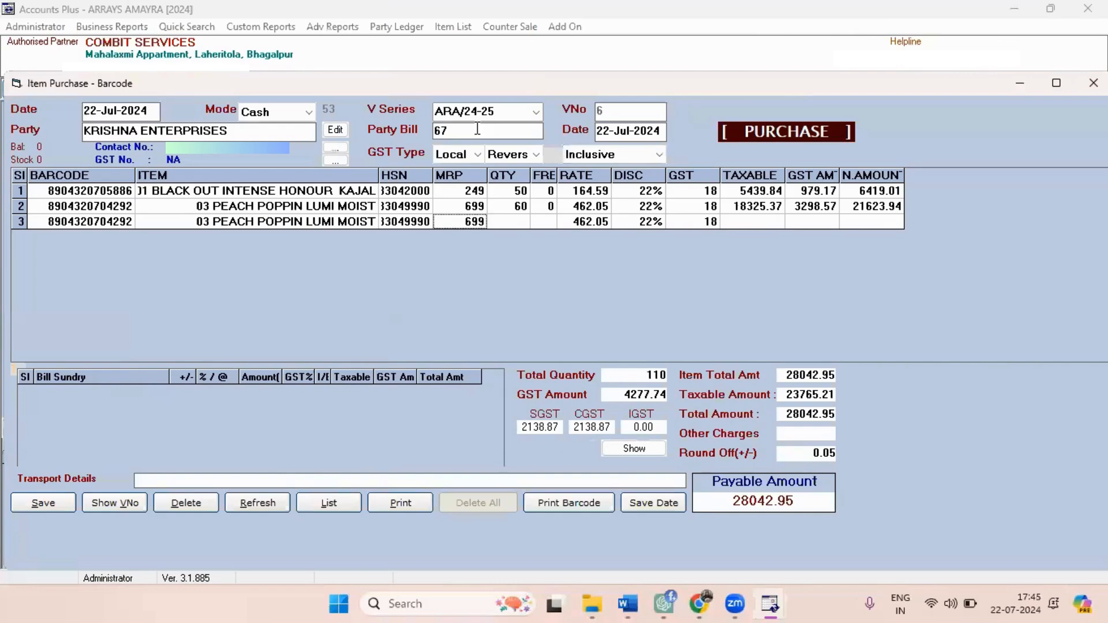
key(Return)
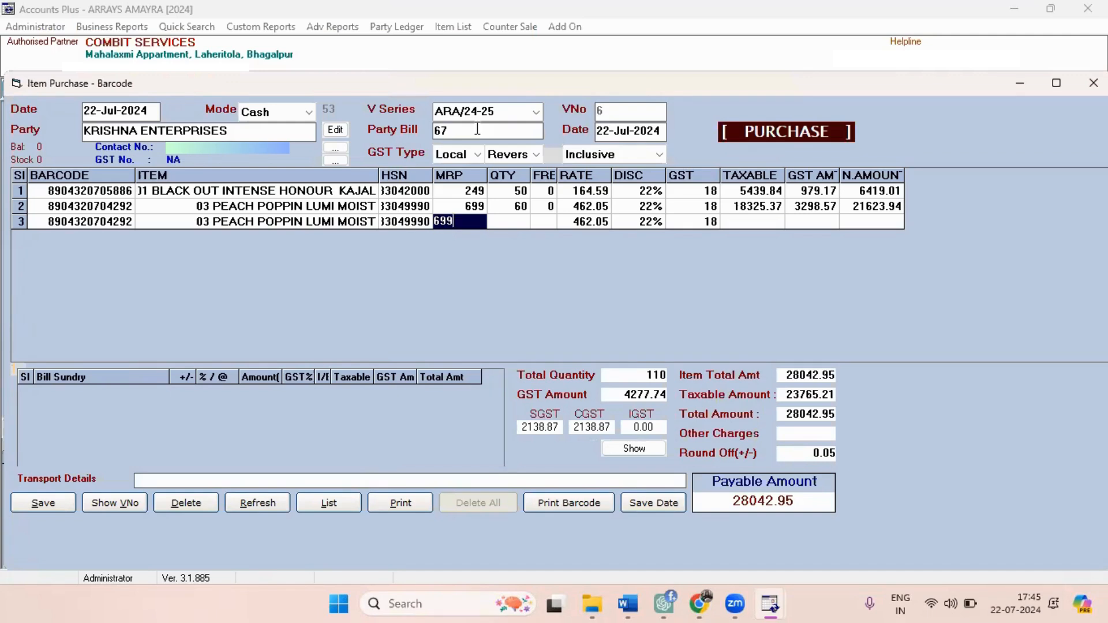
Replace the third purchase row's item with 04 FELIX ONYX DEFINER.
click(338, 227)
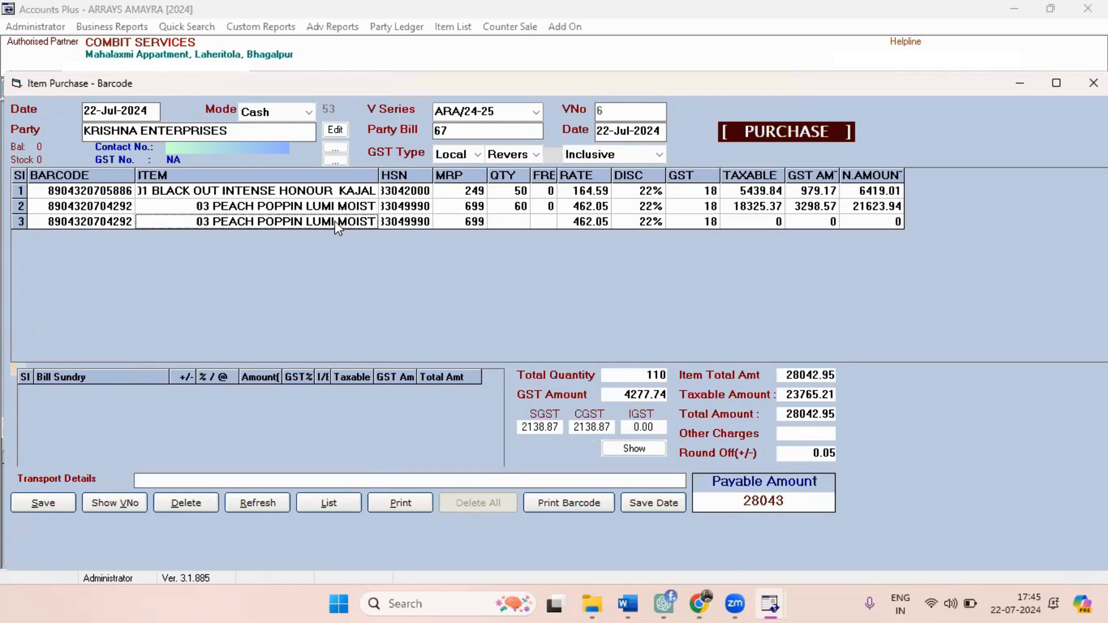
key(Return)
key(Return)
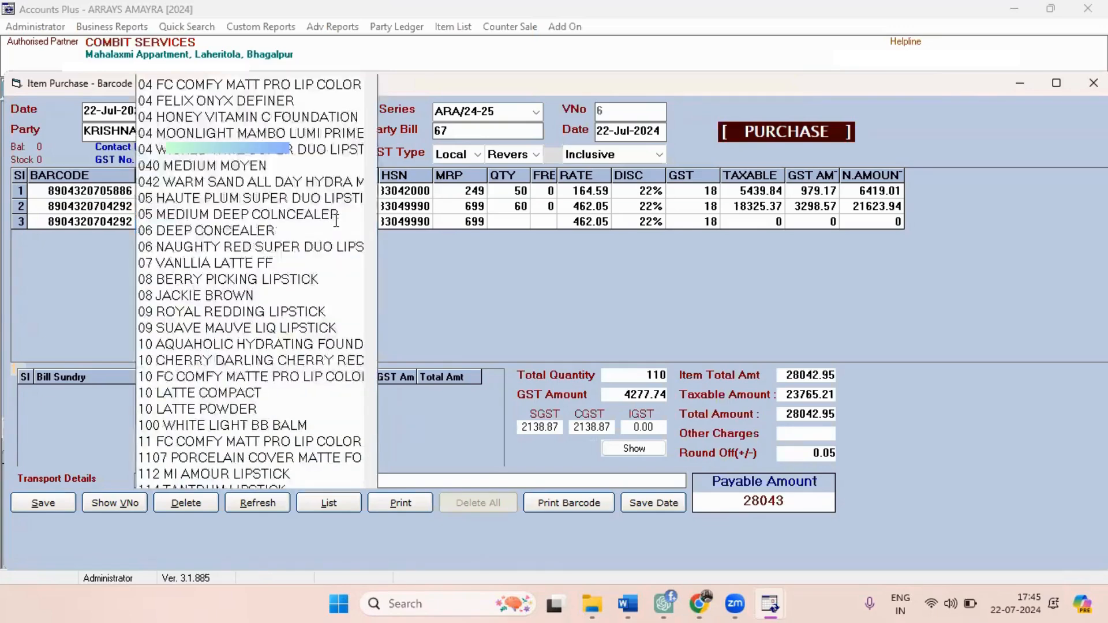
click(337, 227)
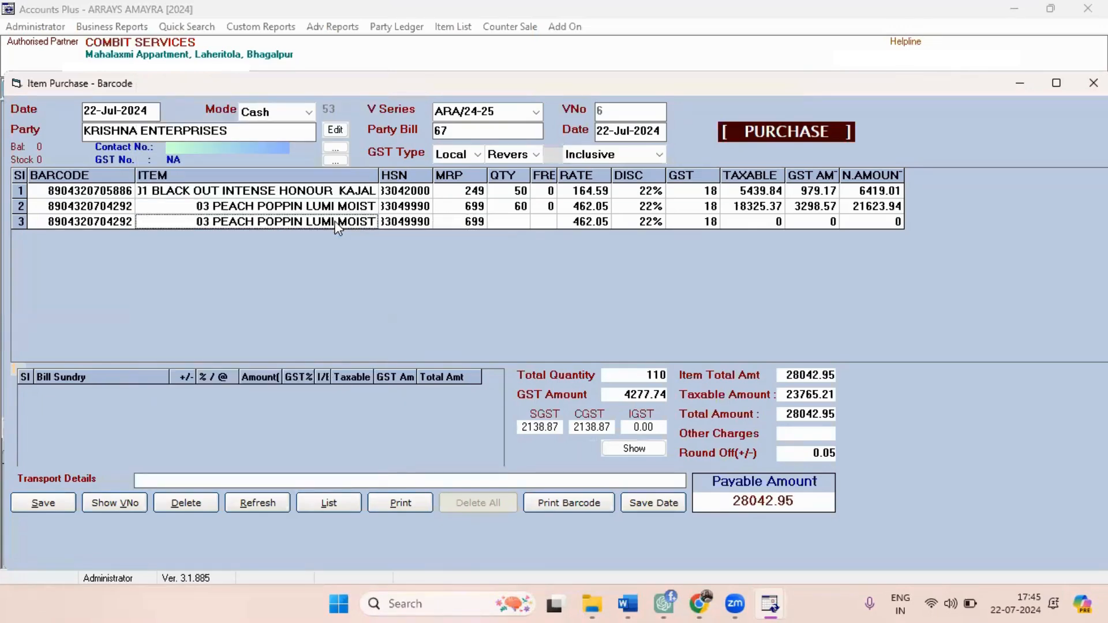
key(Return)
key(Down)
key(Down)
key(Down)
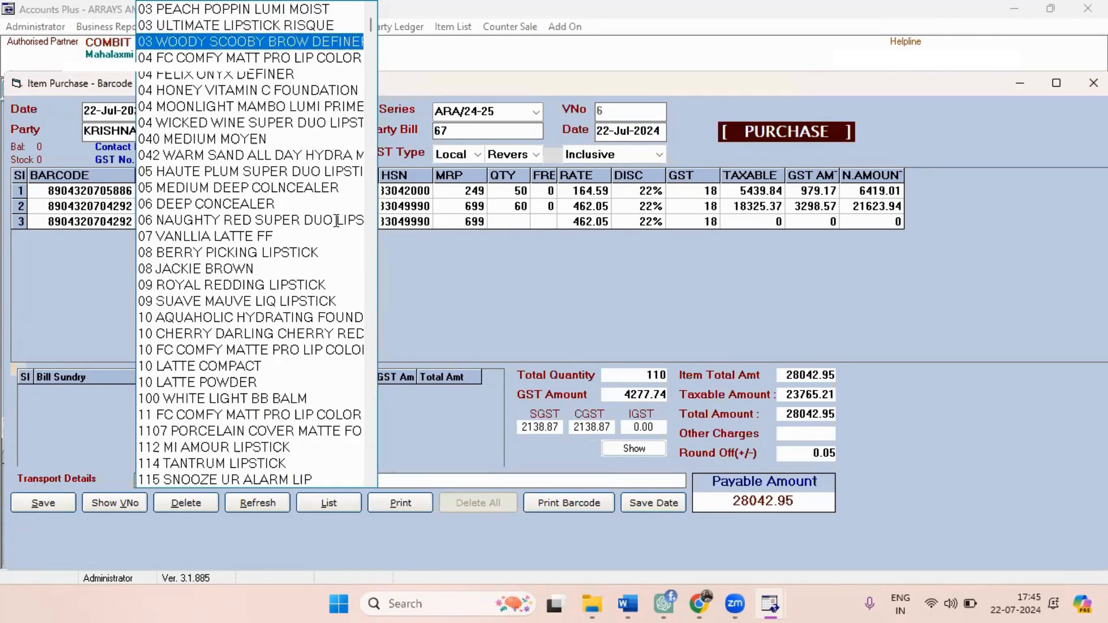
key(Down)
key(Return)
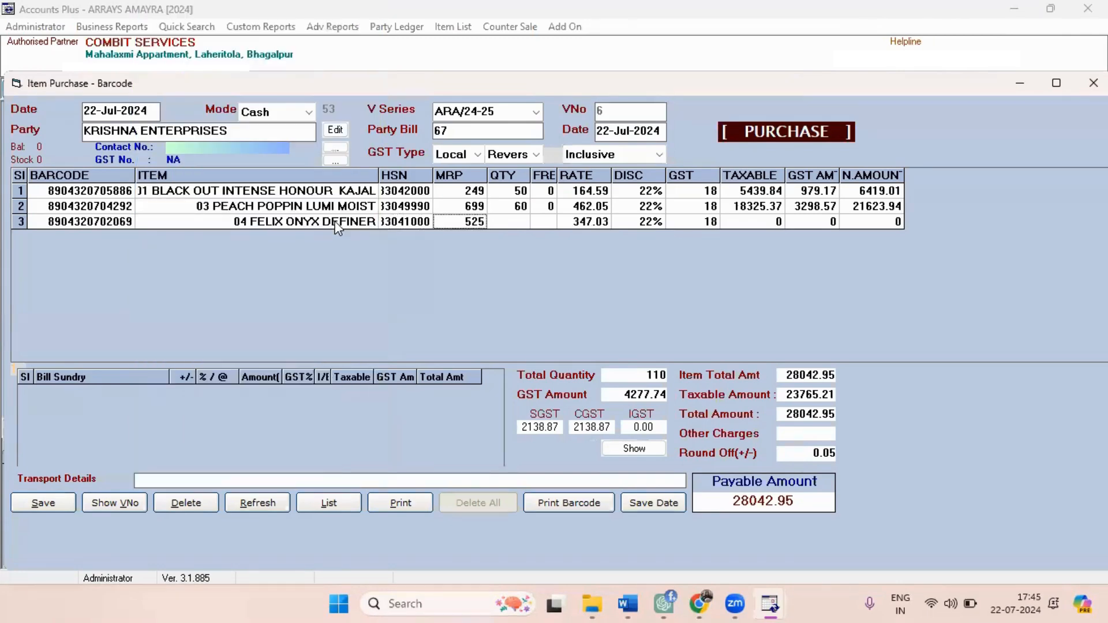
Set the quantity of 04 FELIX ONYX DEFINER to 70 and accept the row's remaining default values.
key(Return)
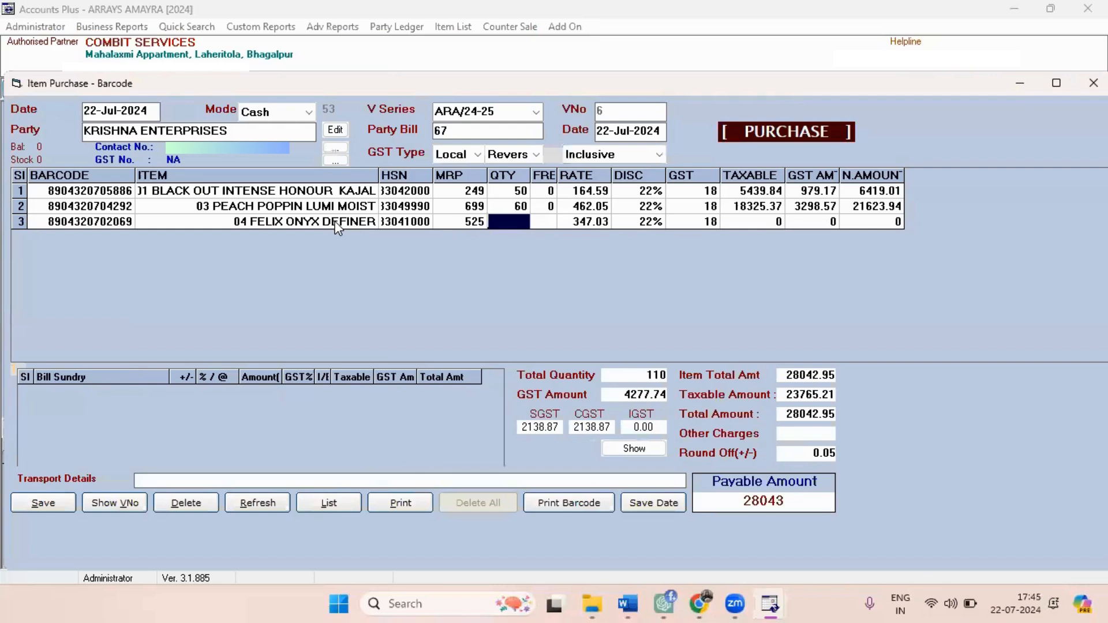
text(70)
key(Return)
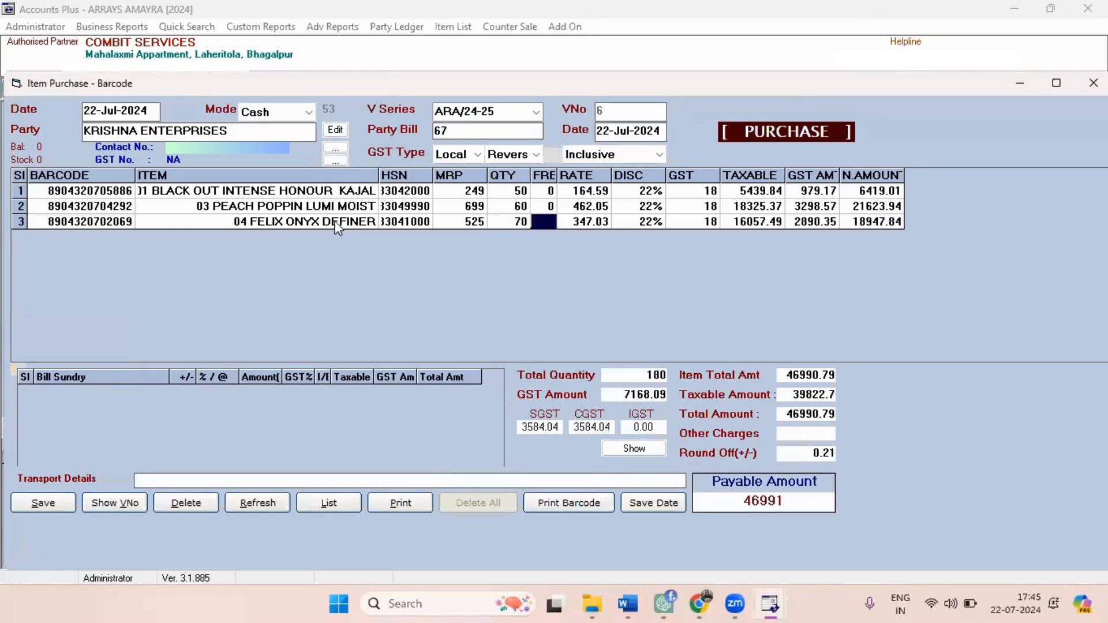
key(Return)
key(Return)
key(Return)
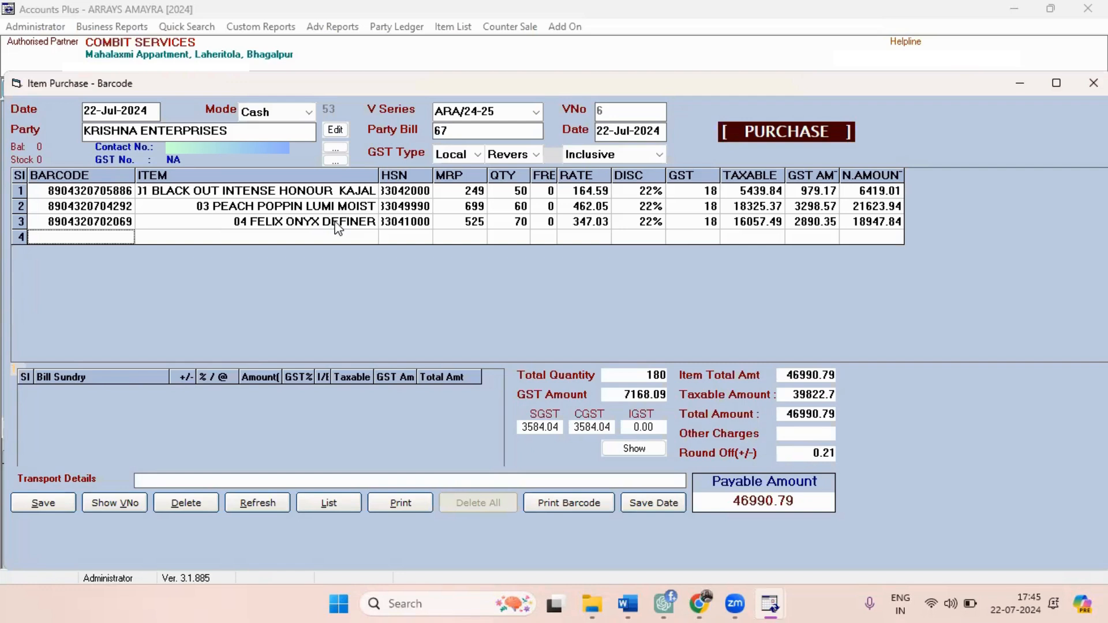
End the item list without any bill sundry and decline calculating GST as reverse charge.
key(Return)
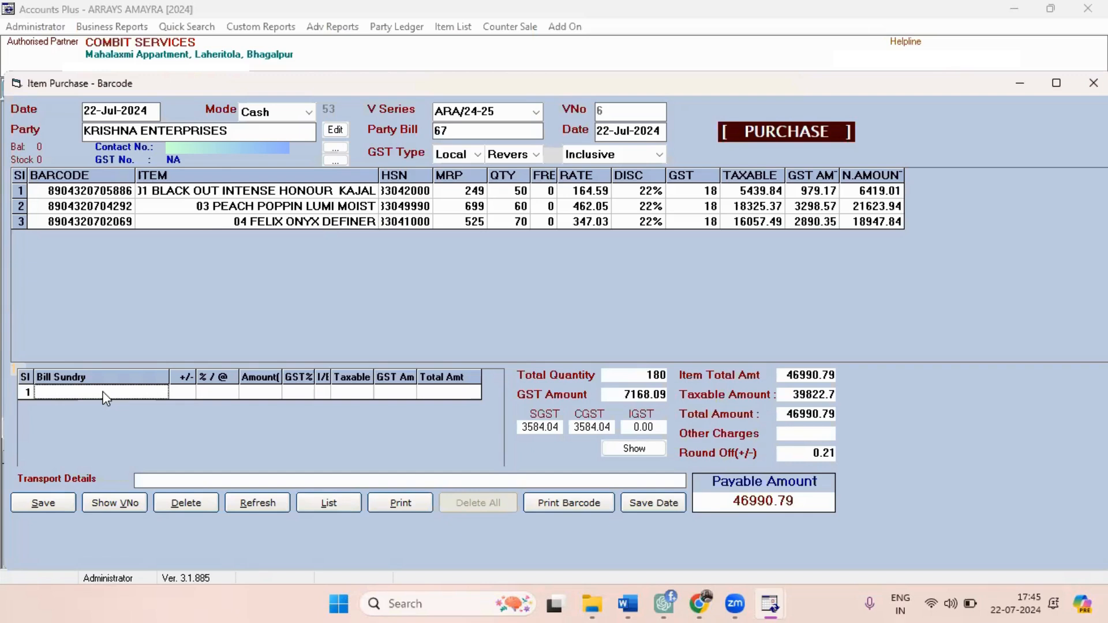
key(Return)
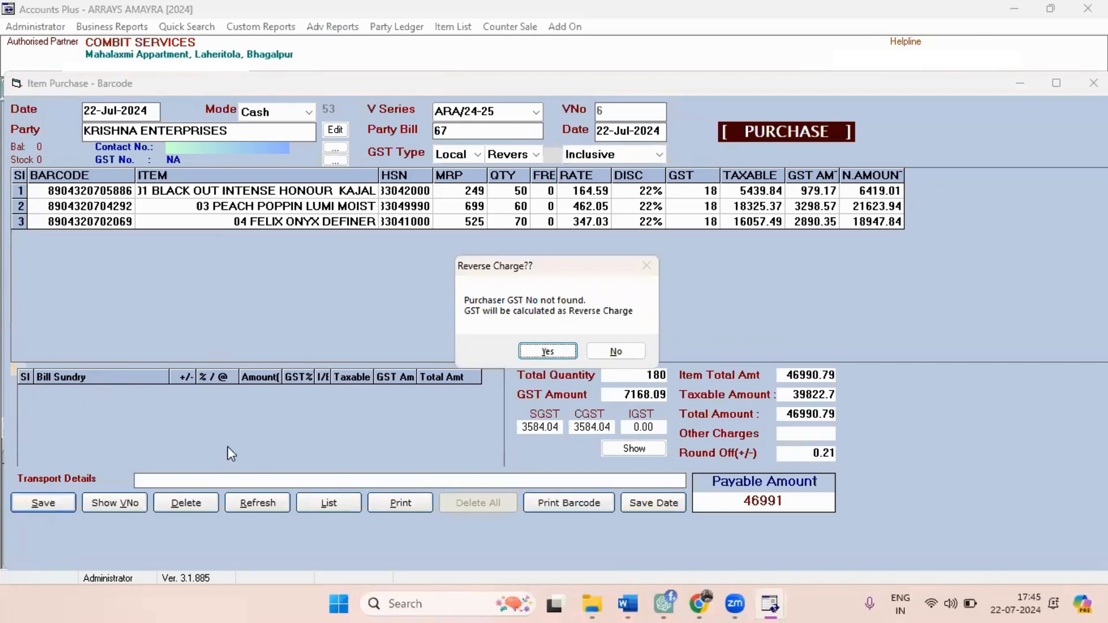
click(615, 351)
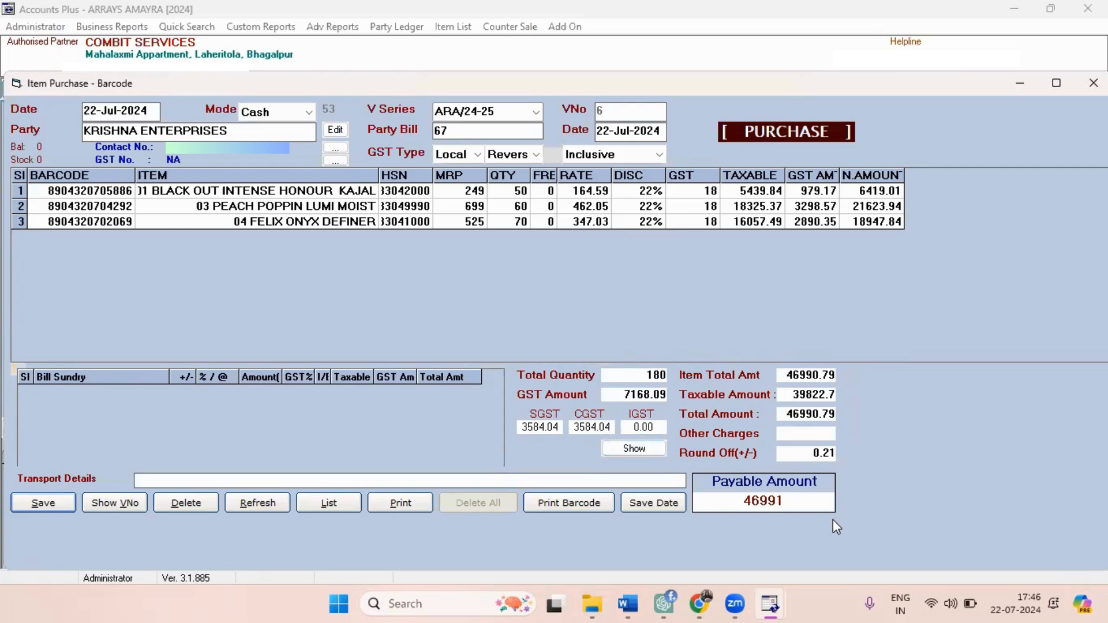
Switch the purchase's tax setting to Exclusive and save the voucher with GST calculated as reverse charge.
click(605, 160)
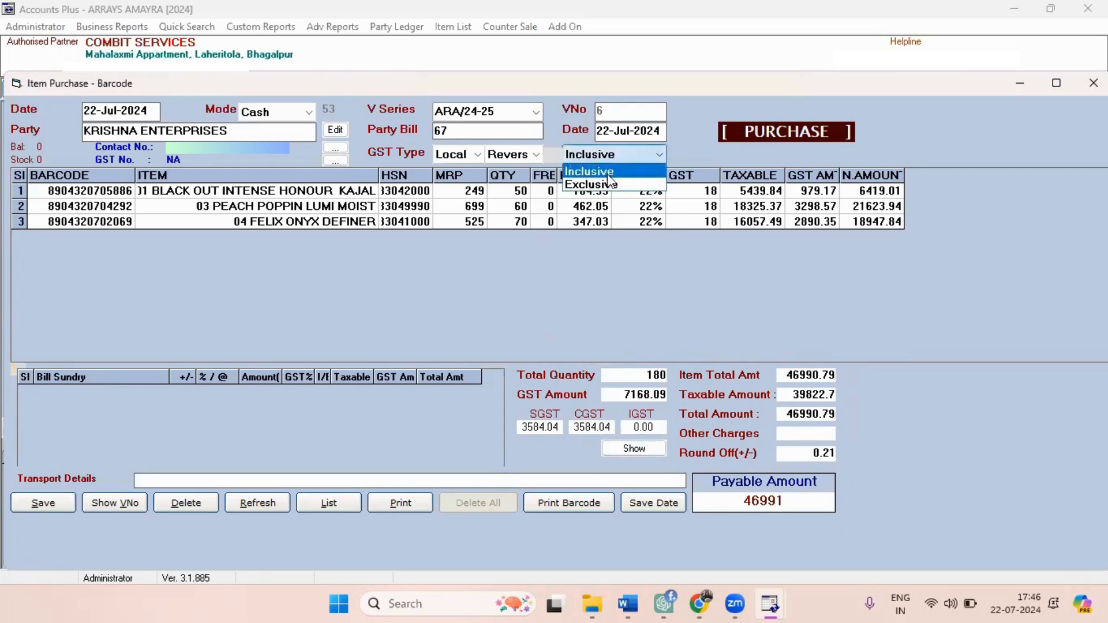
click(609, 187)
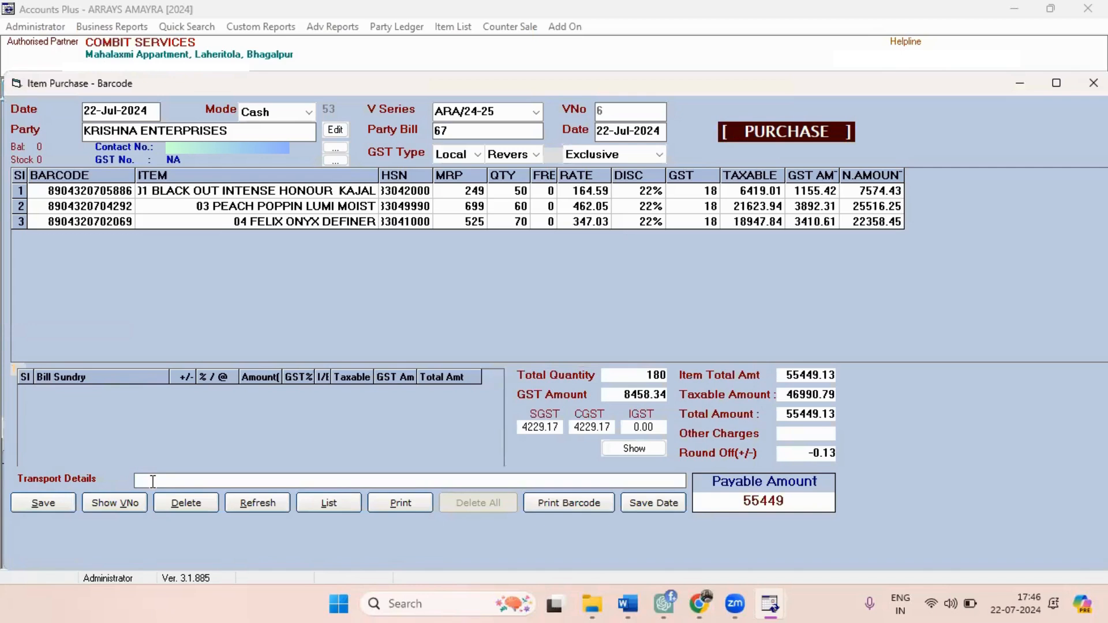
click(53, 503)
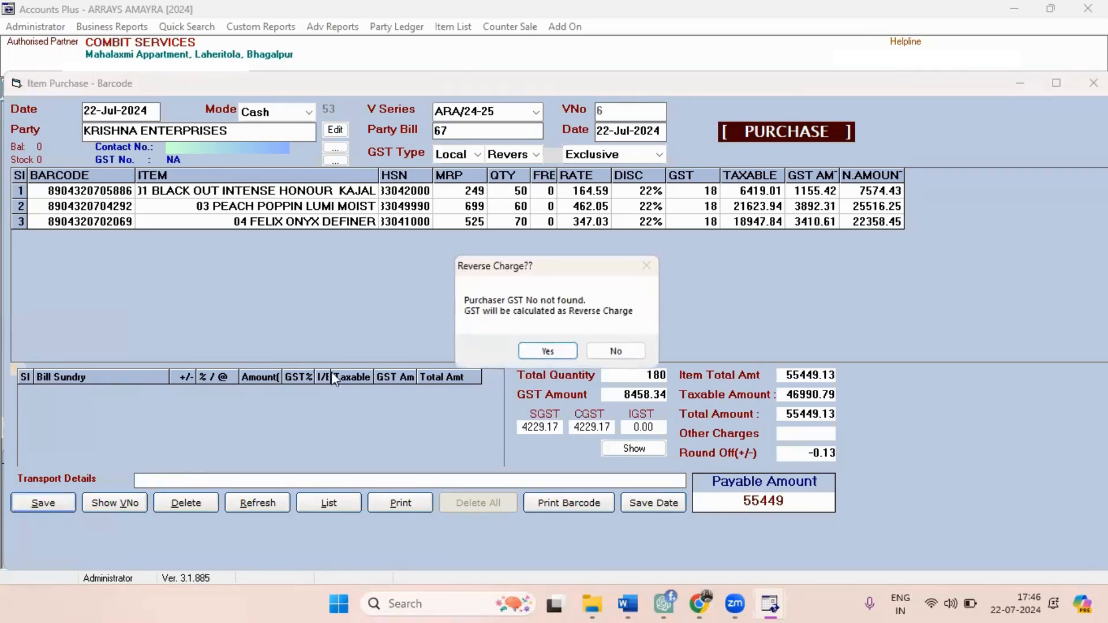
click(529, 350)
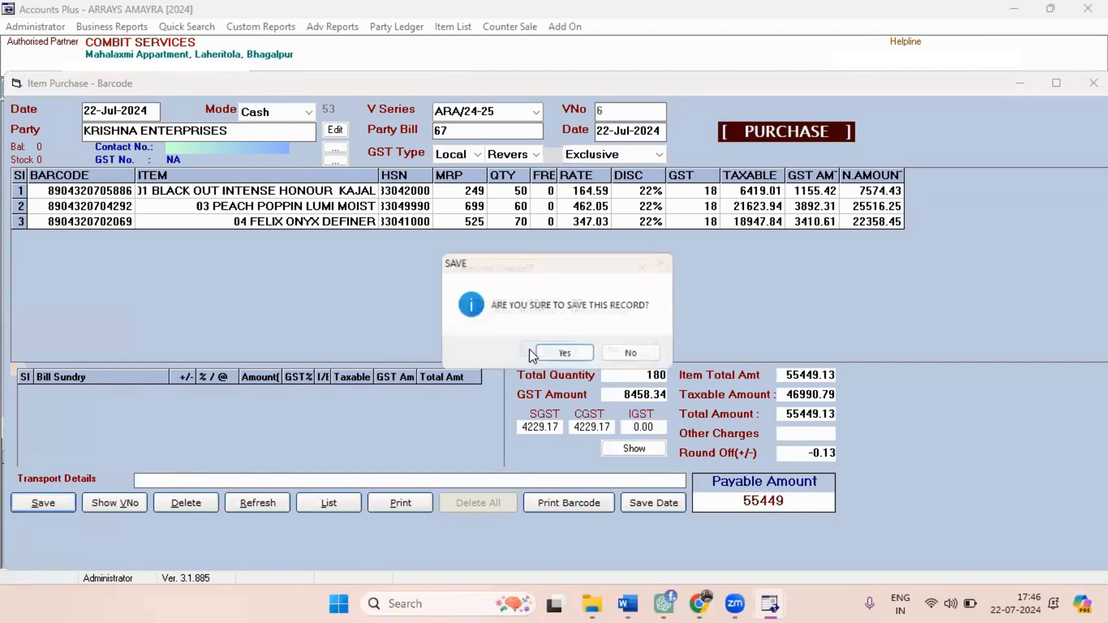
click(571, 352)
click(572, 350)
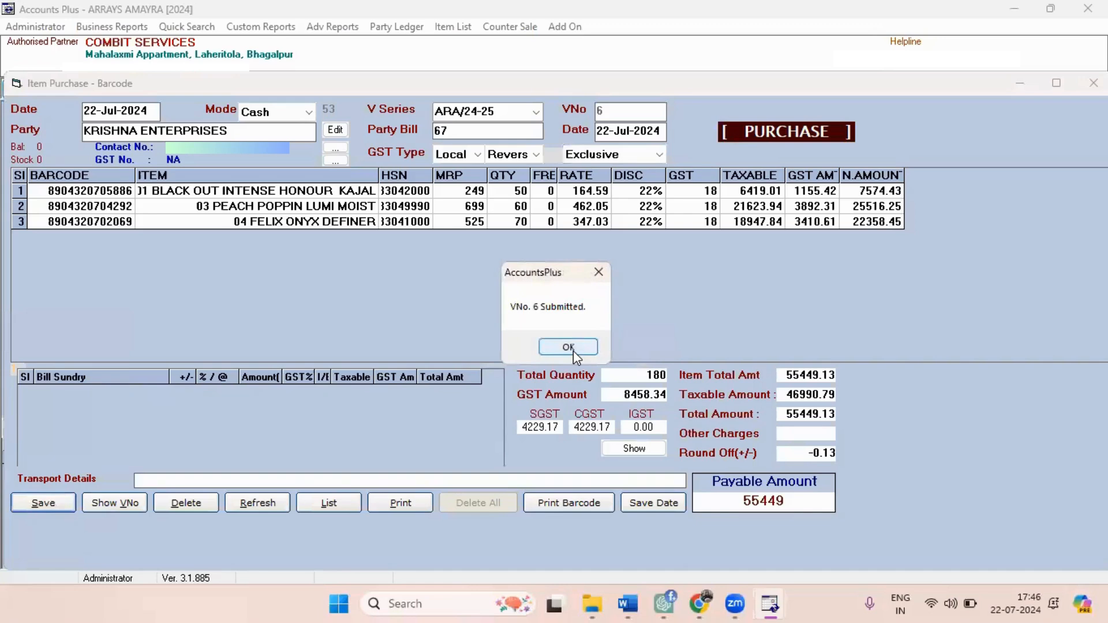
click(573, 351)
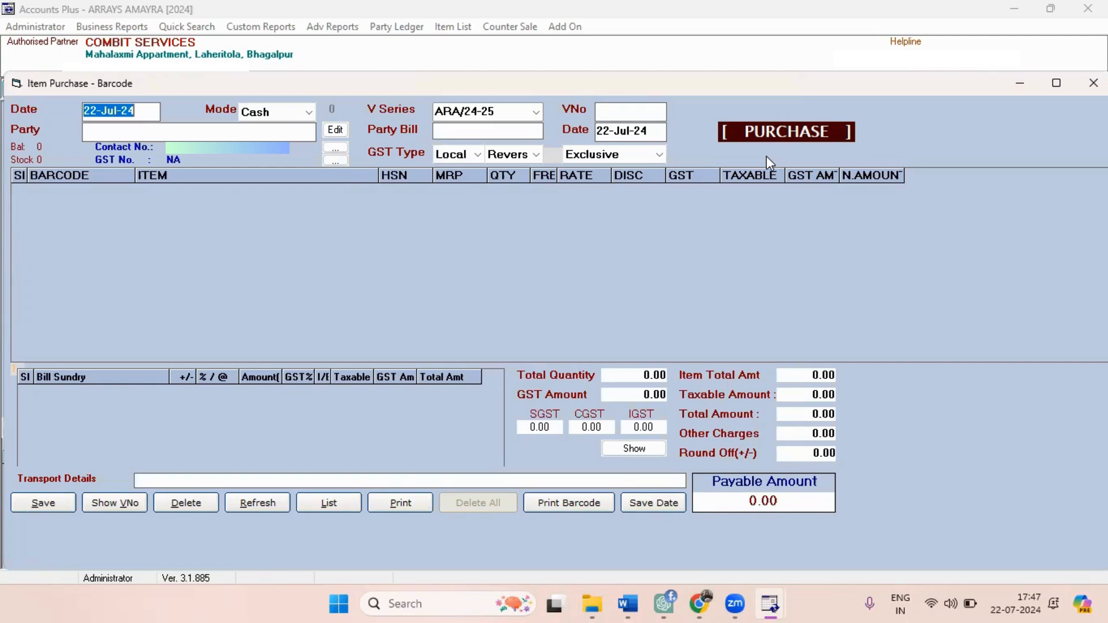
Close the purchase entry form and open the Billing Configuration.
click(1093, 82)
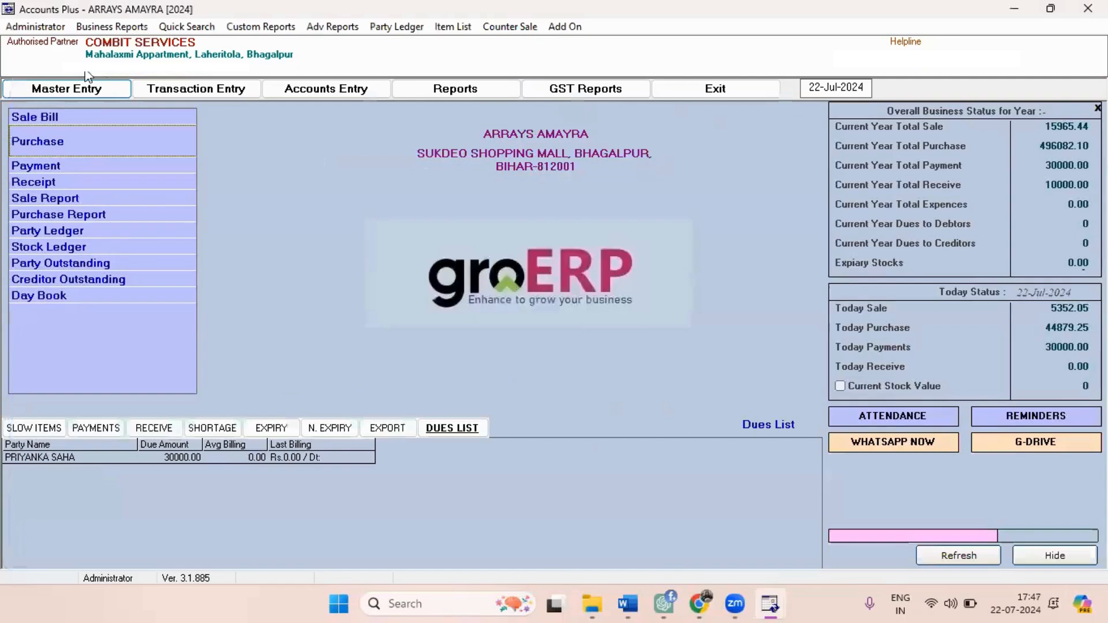
click(23, 23)
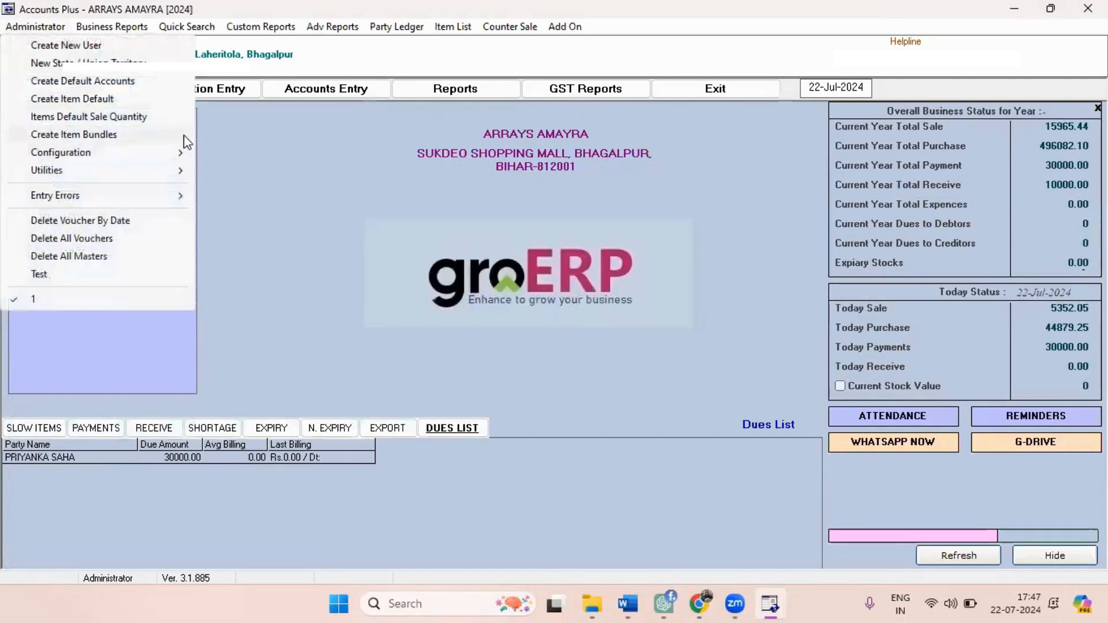
mouse_move(179, 156)
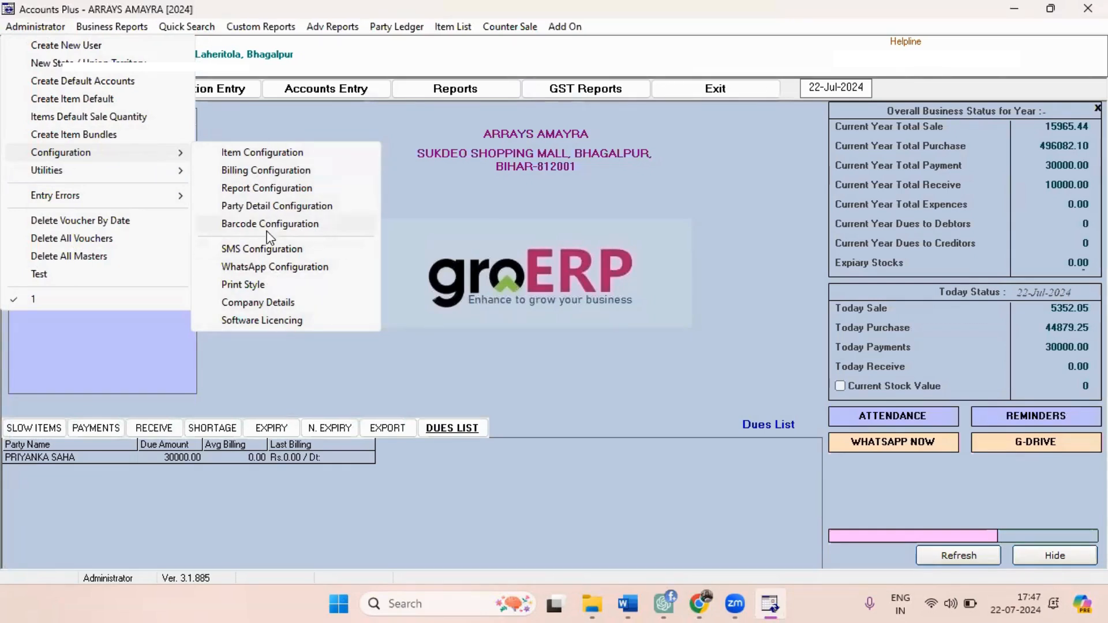
mouse_move(127, 179)
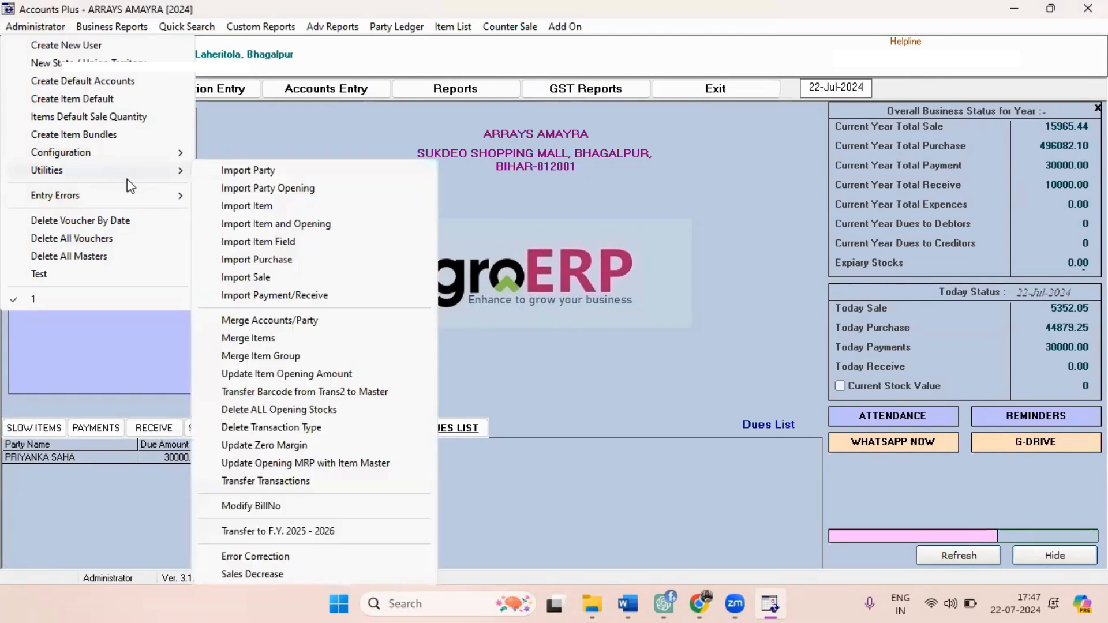
mouse_move(132, 153)
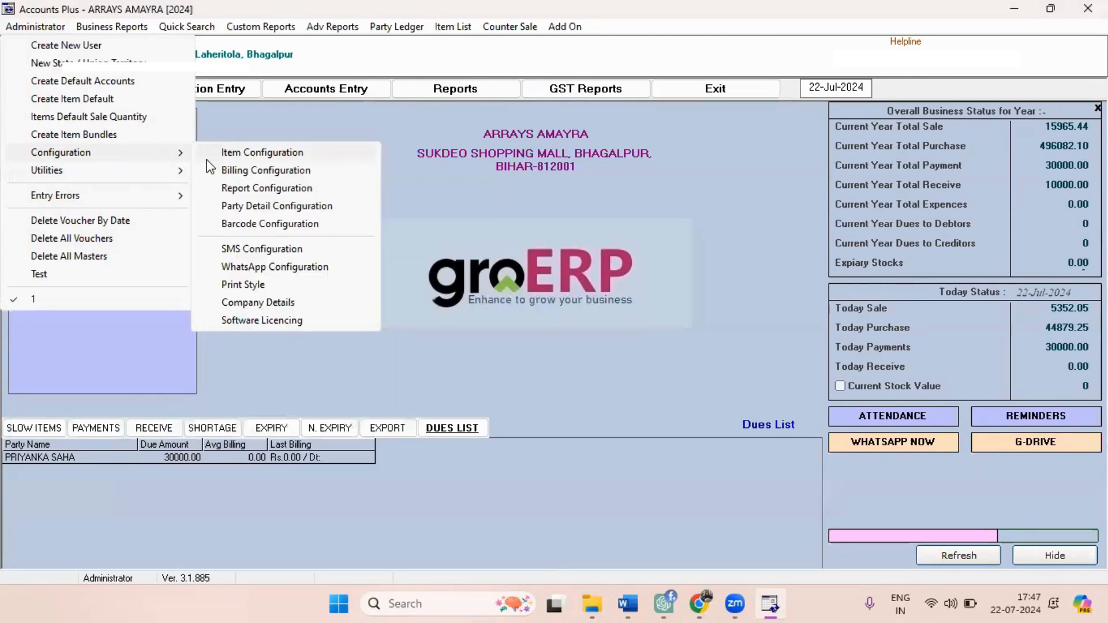
click(229, 171)
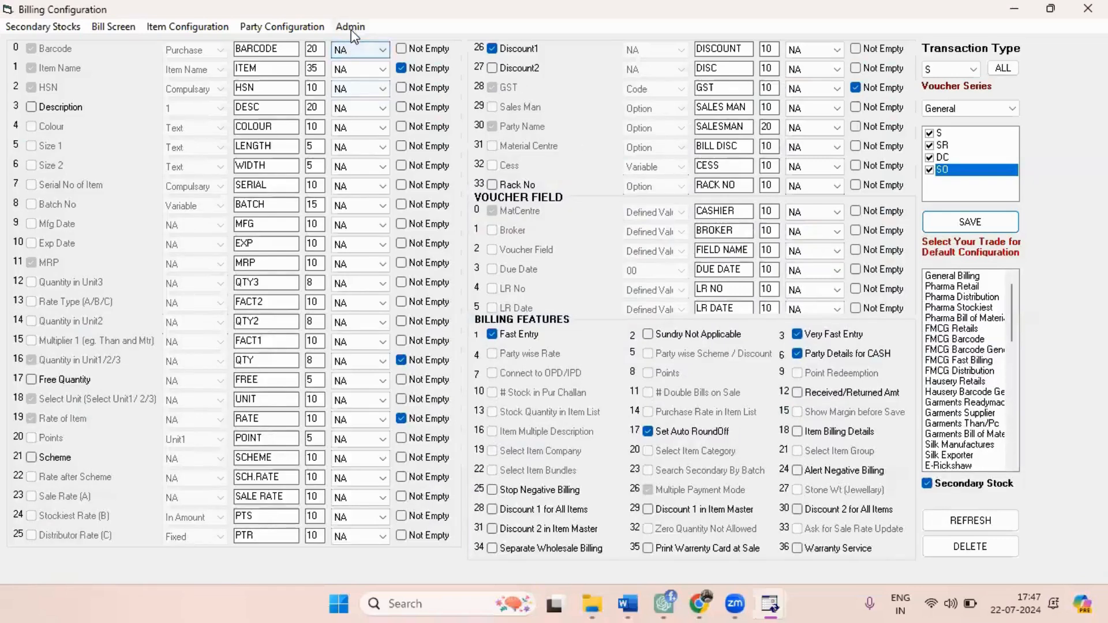
Unlock the billing configuration for editing by entering the administrator password.
click(351, 29)
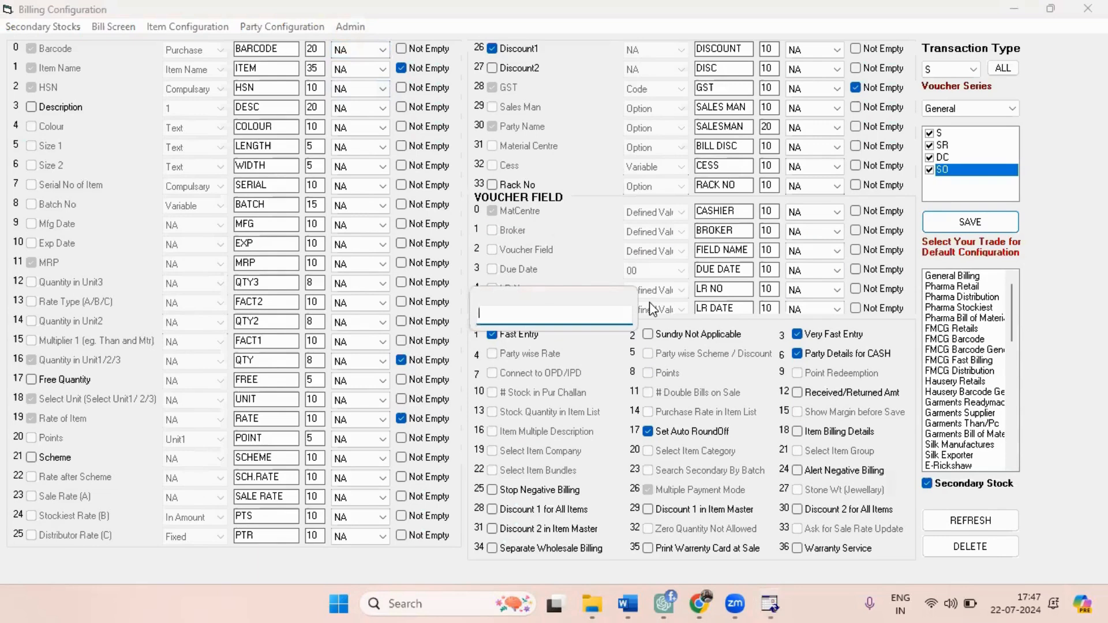
text(########)
key(Return)
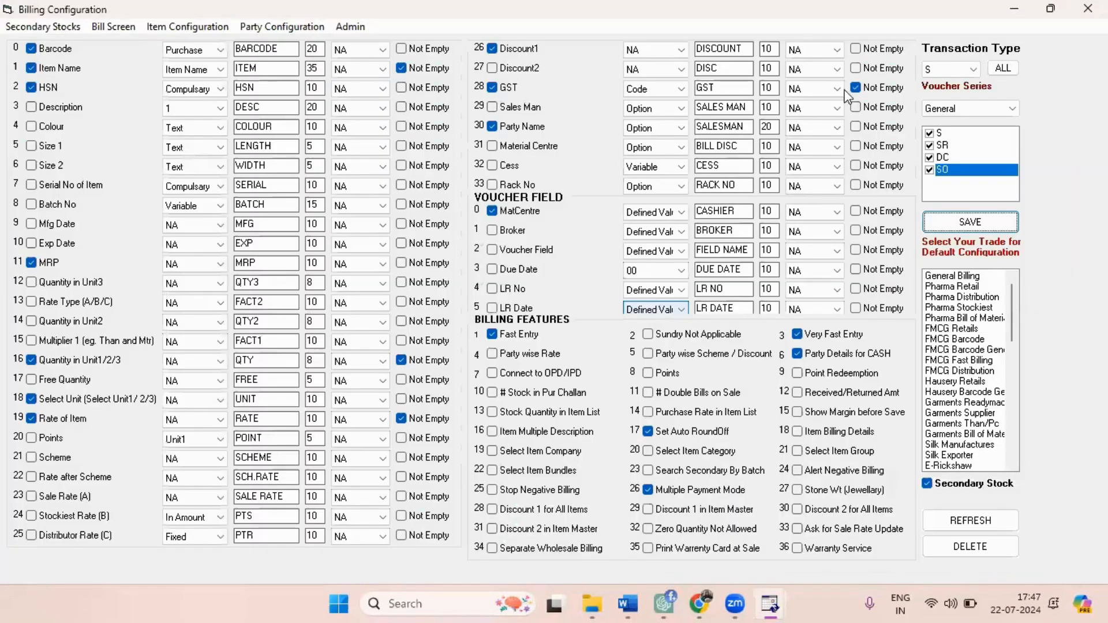
Display the billing settings for transaction type P, check the other transaction types offered, and close the Billing Configuration.
click(975, 70)
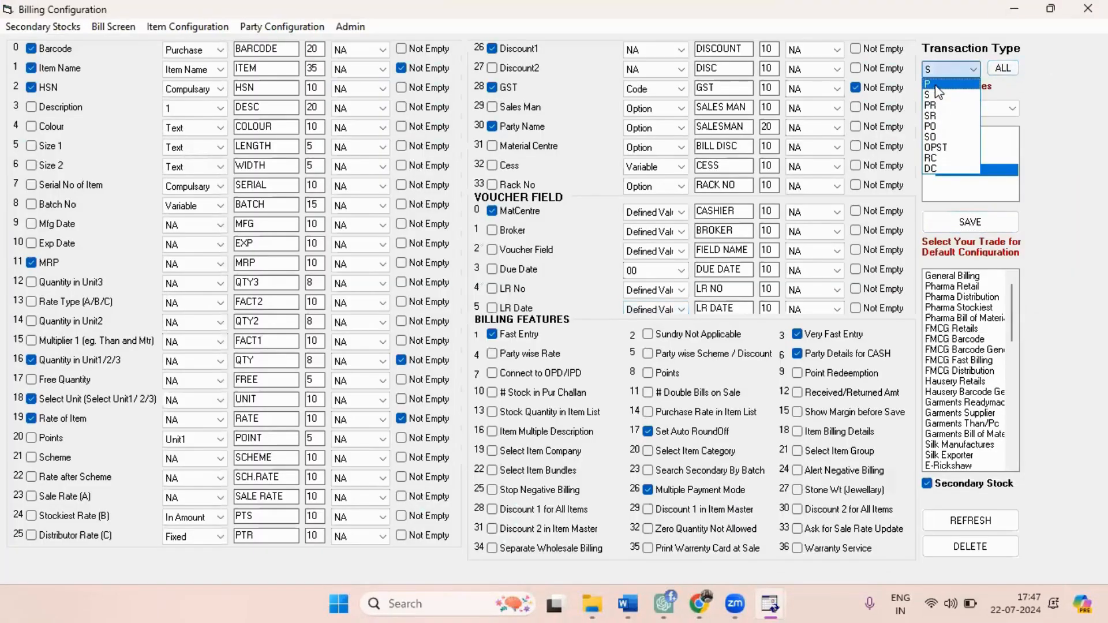
click(930, 85)
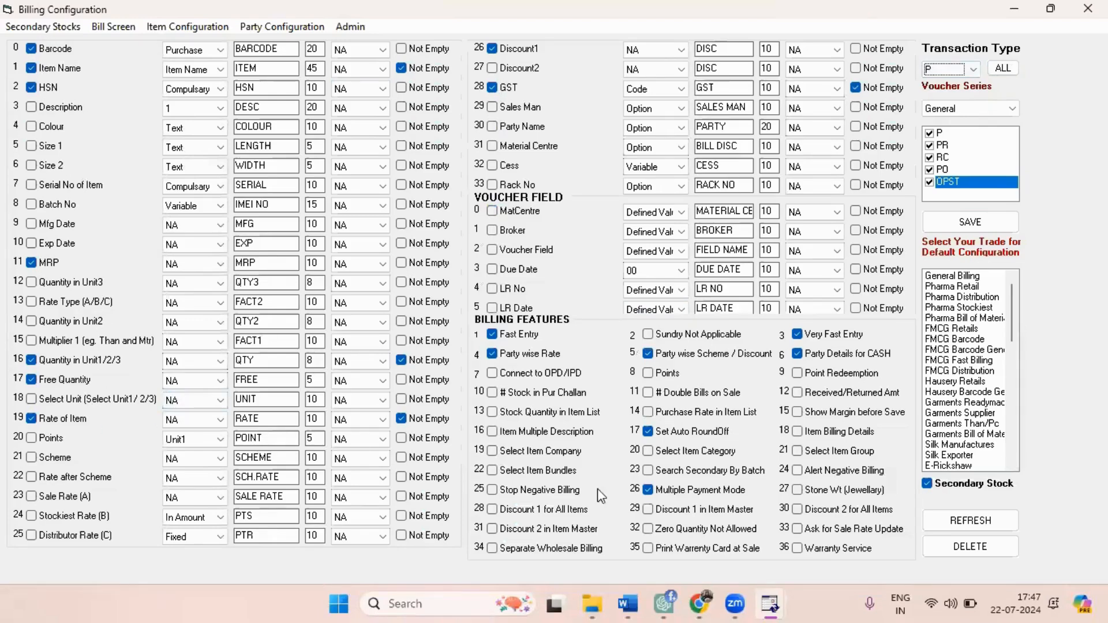
click(975, 69)
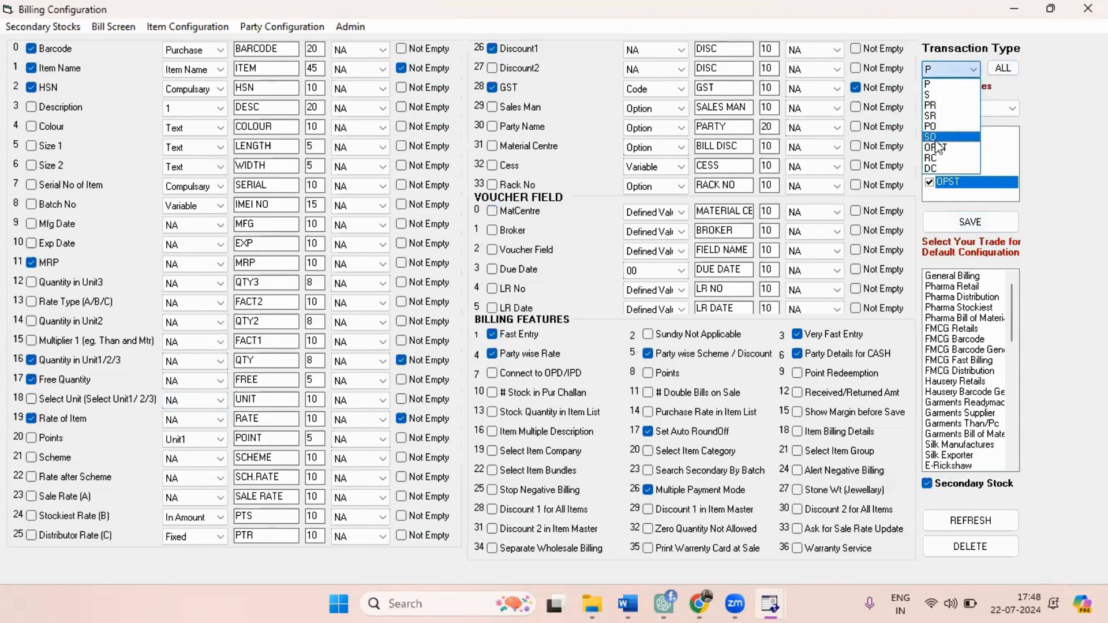
click(1053, 182)
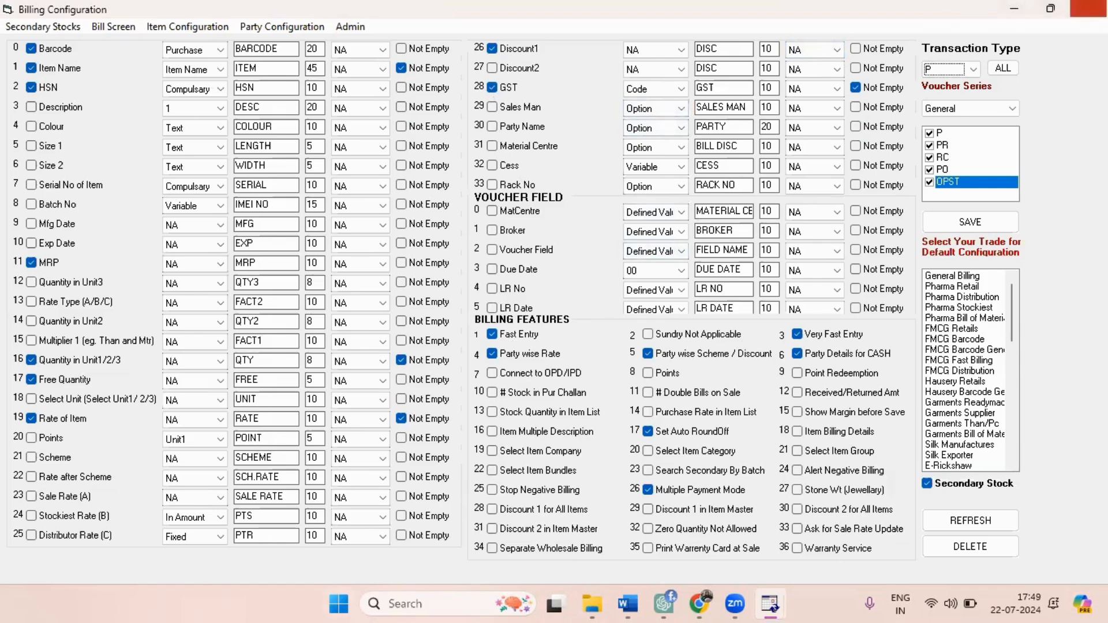
click(1088, 9)
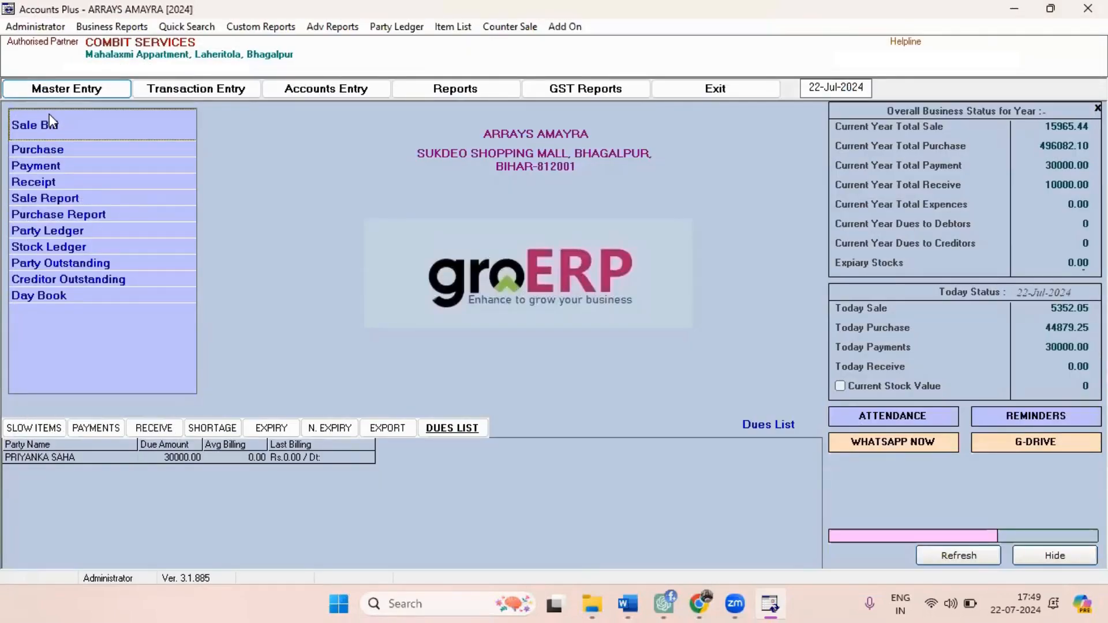
Start a new sale bill for the CASH party and enter the customer's contact details with GST No and Remarks as NA.
click(130, 125)
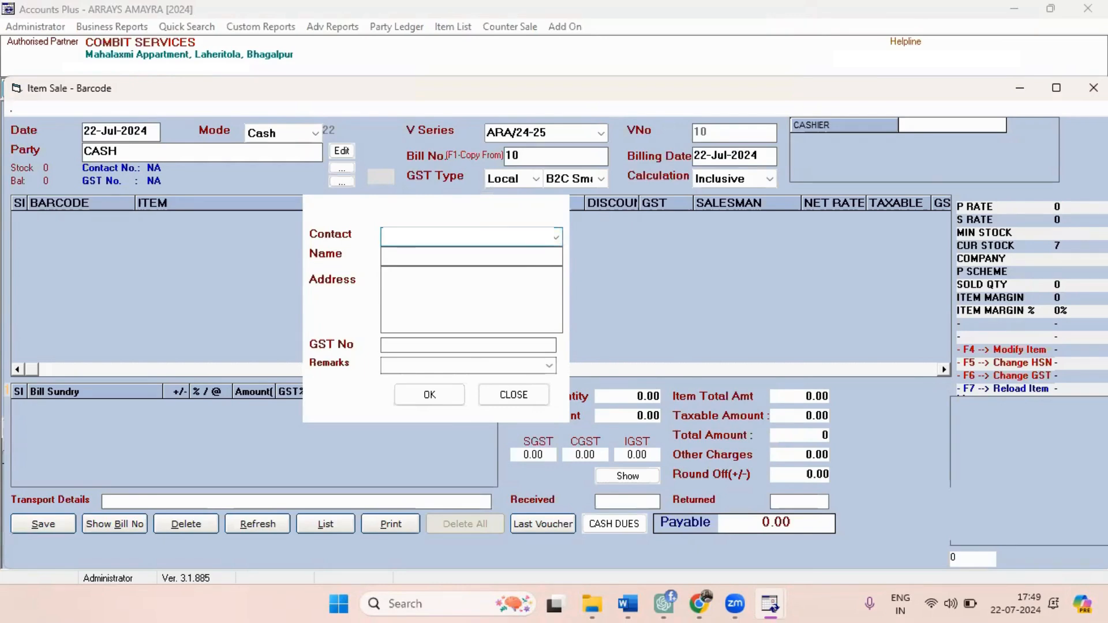
key(Return)
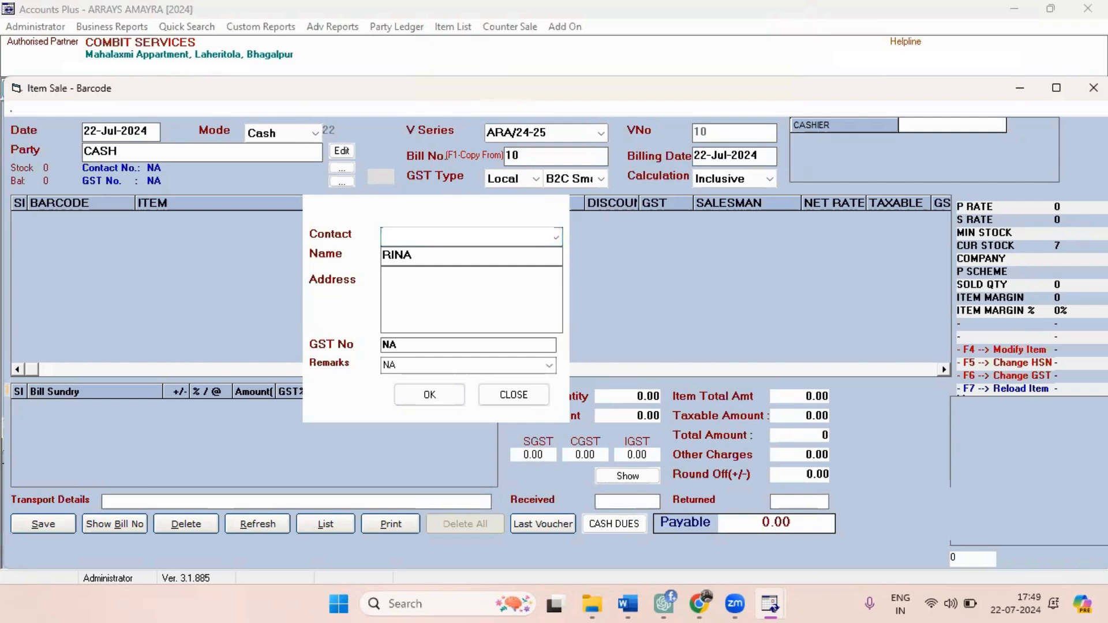
key(Return)
key(Return)
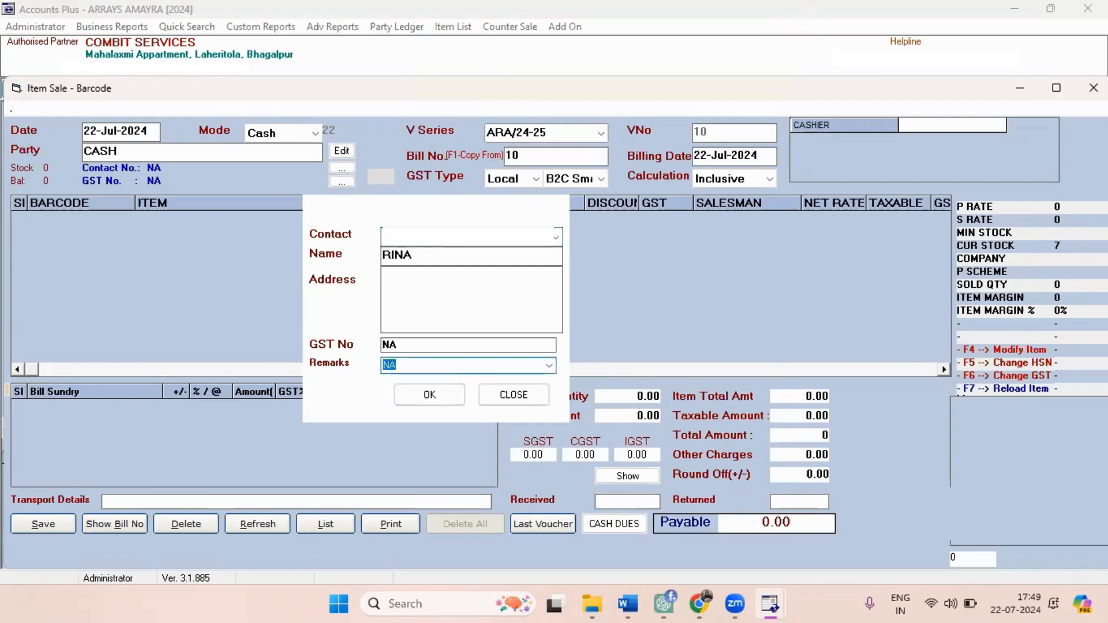
key(Return)
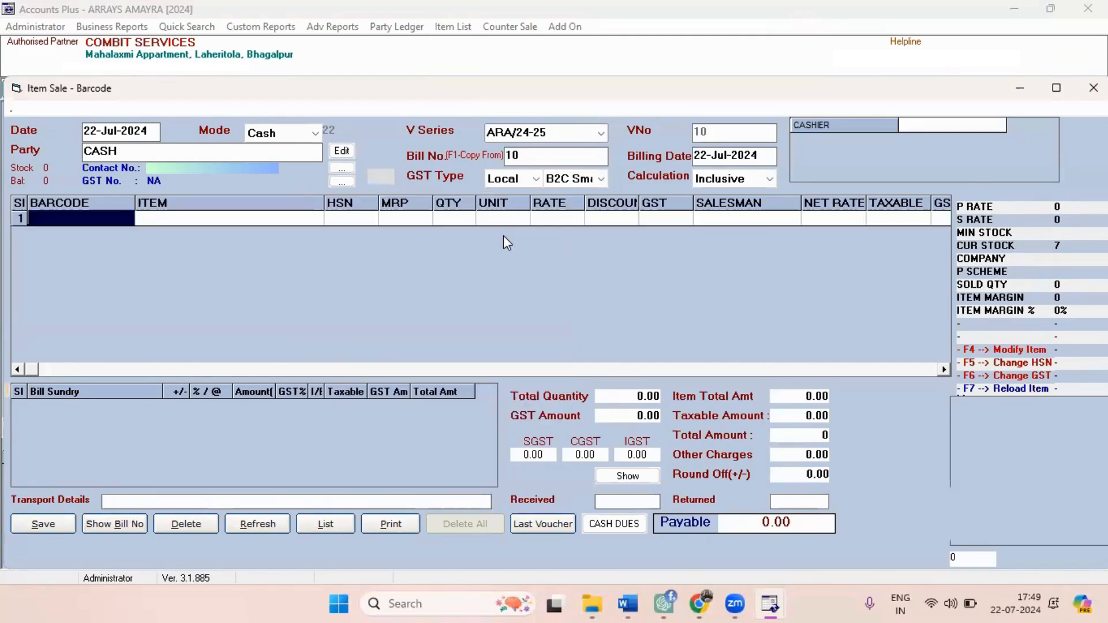
key(Return)
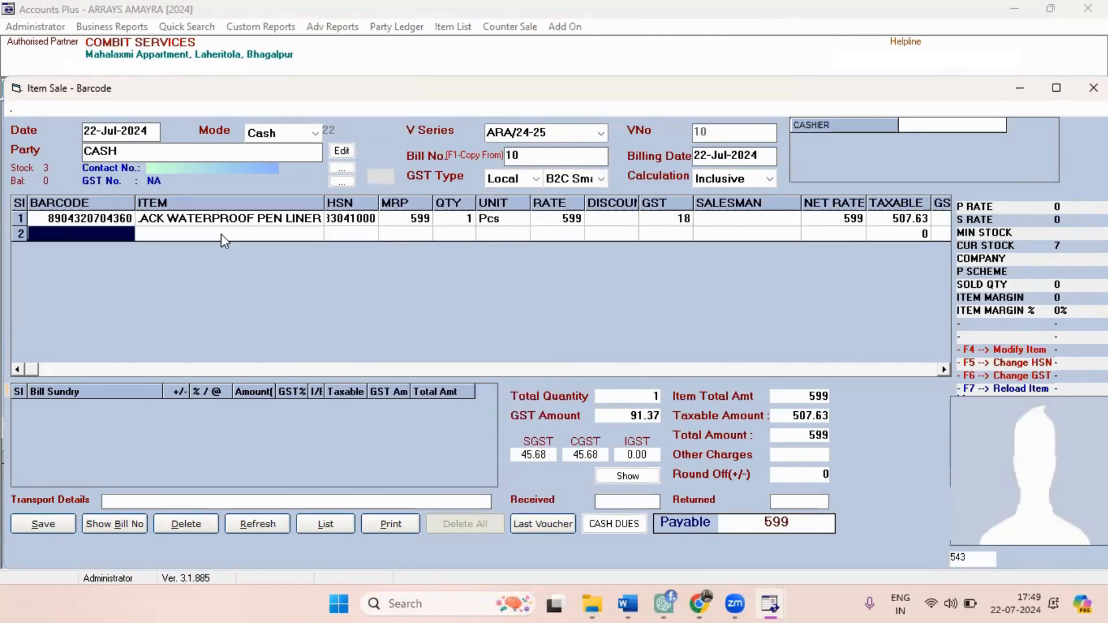
key(Return)
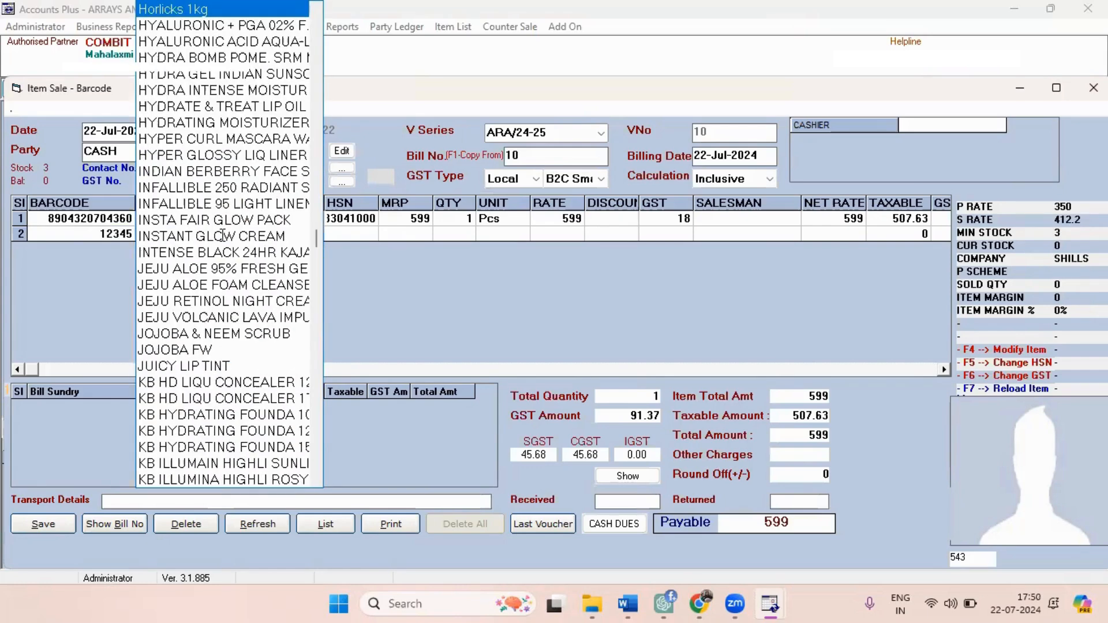
key(Return)
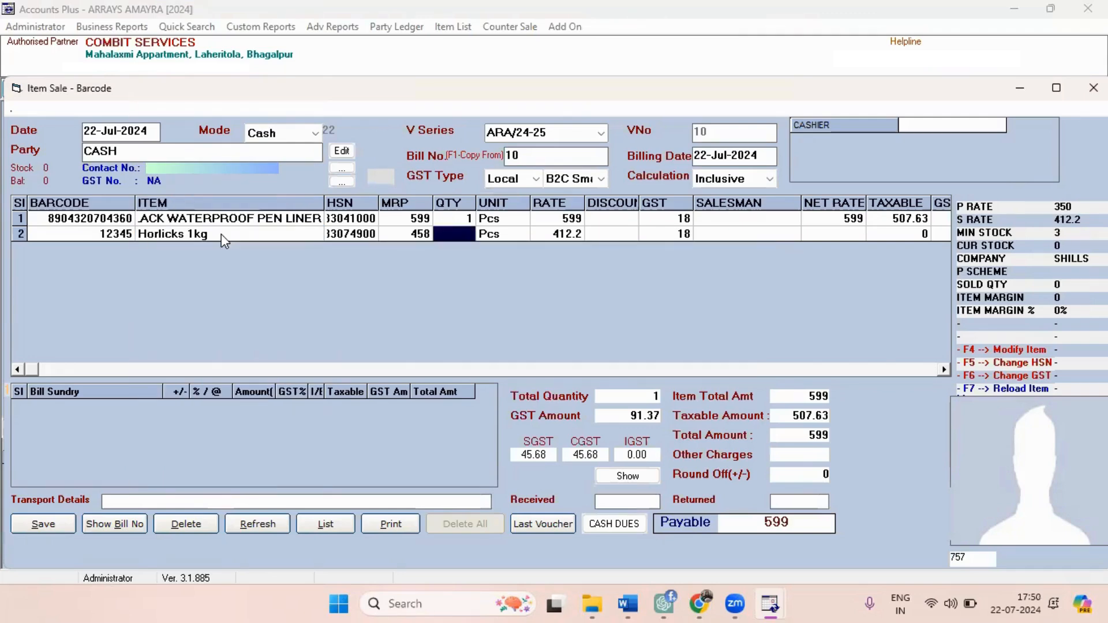
key(Return)
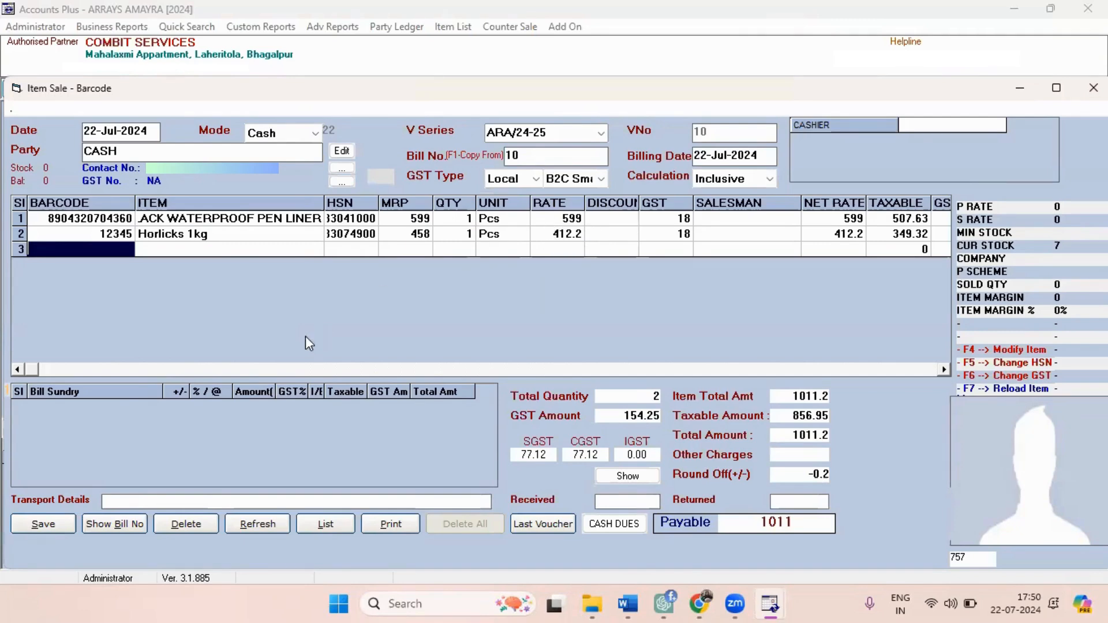
Assign the cashier's name to the sale bill.
key(Up)
key(Up)
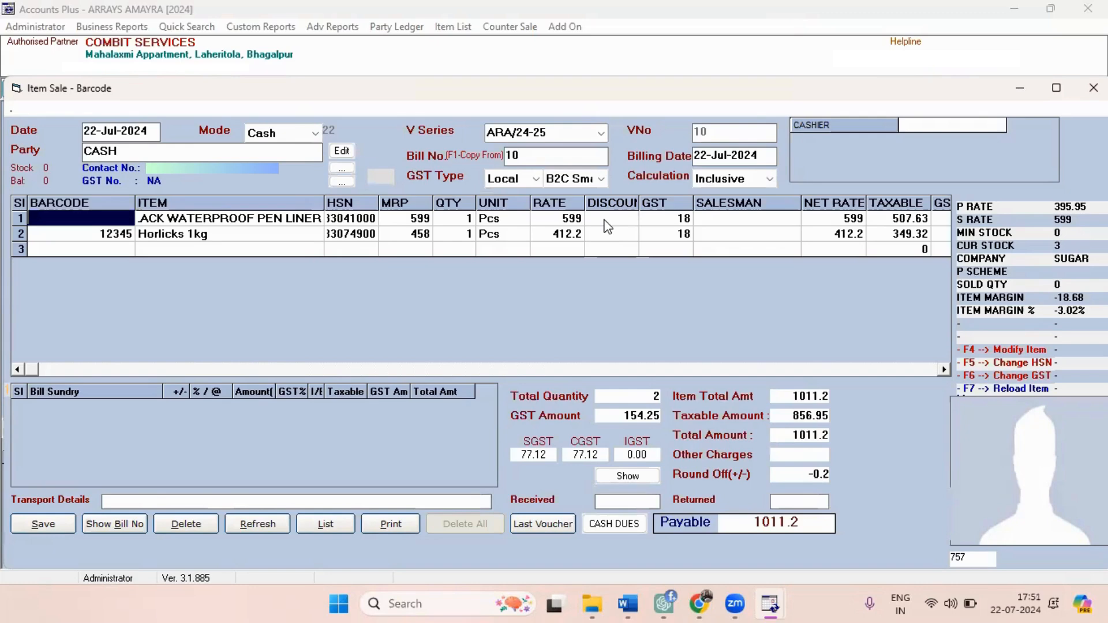
click(923, 126)
click(923, 127)
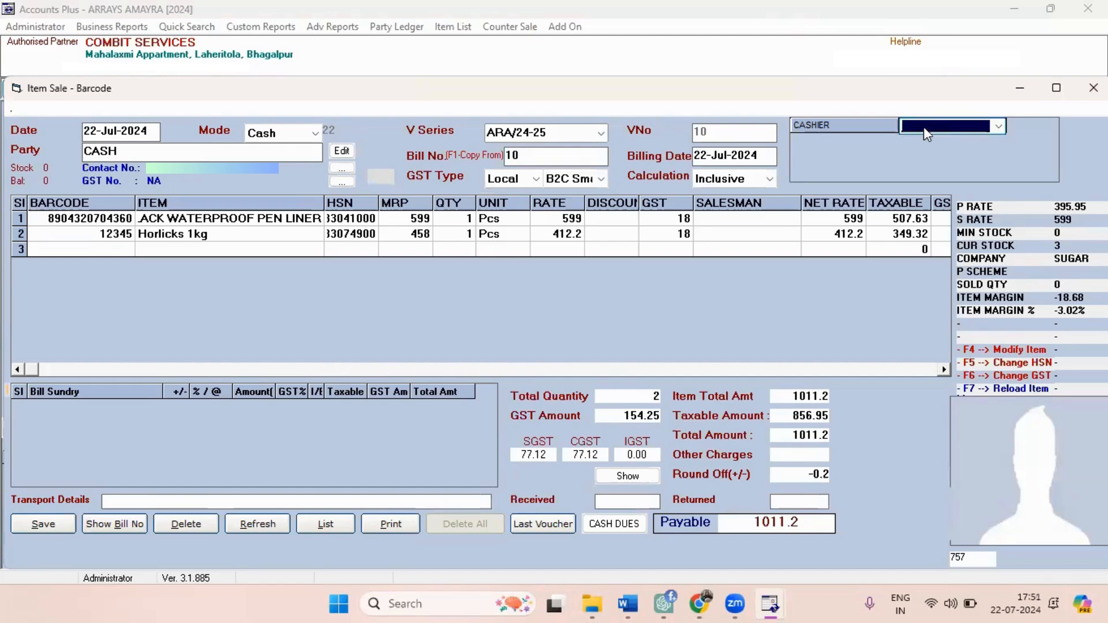
key(Down)
key(Down)
key(Down)
key(Down)
key(Down)
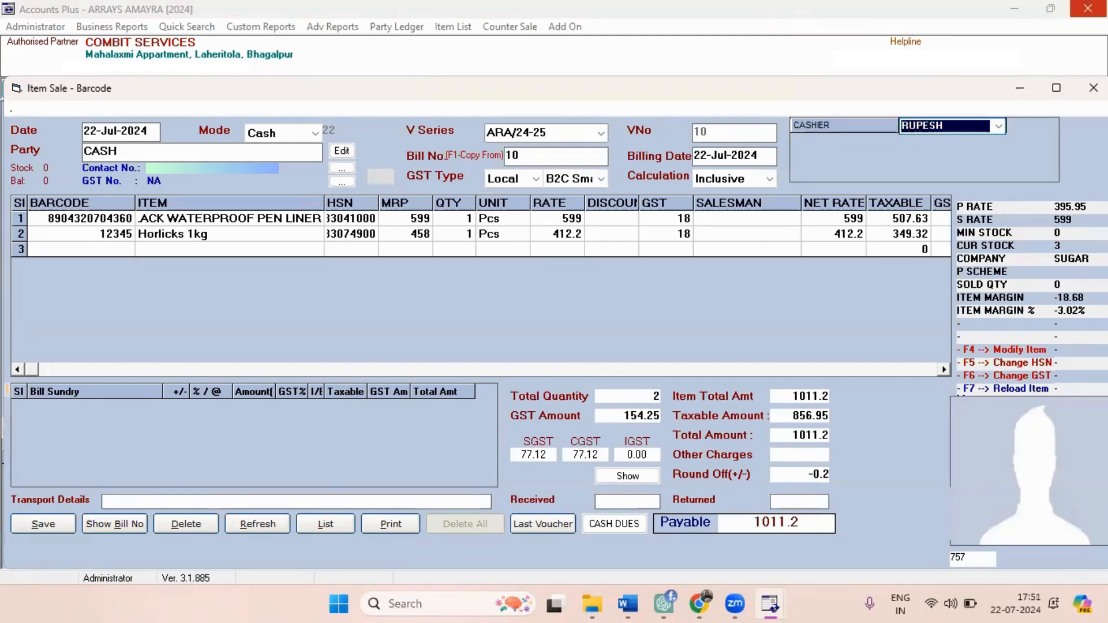
key(Return)
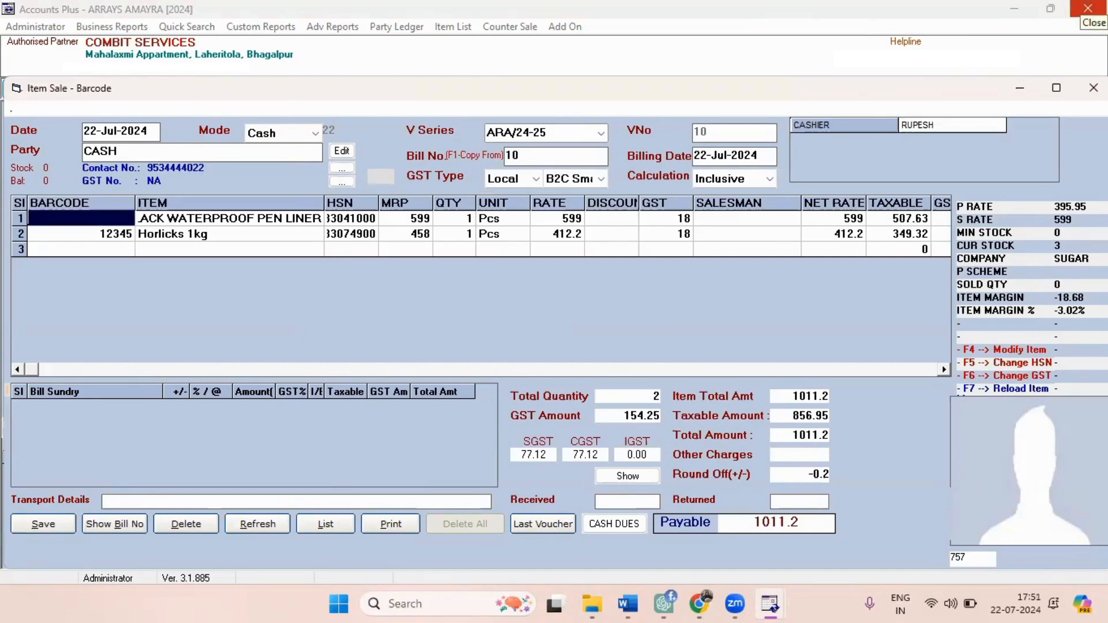
Replace the first row's item with 03 FERCE FET FACE PALETTE and close the customer details form.
key(Return)
key(Down)
key(Down)
key(Down)
key(Down)
key(Down)
key(Down)
key(Down)
key(Down)
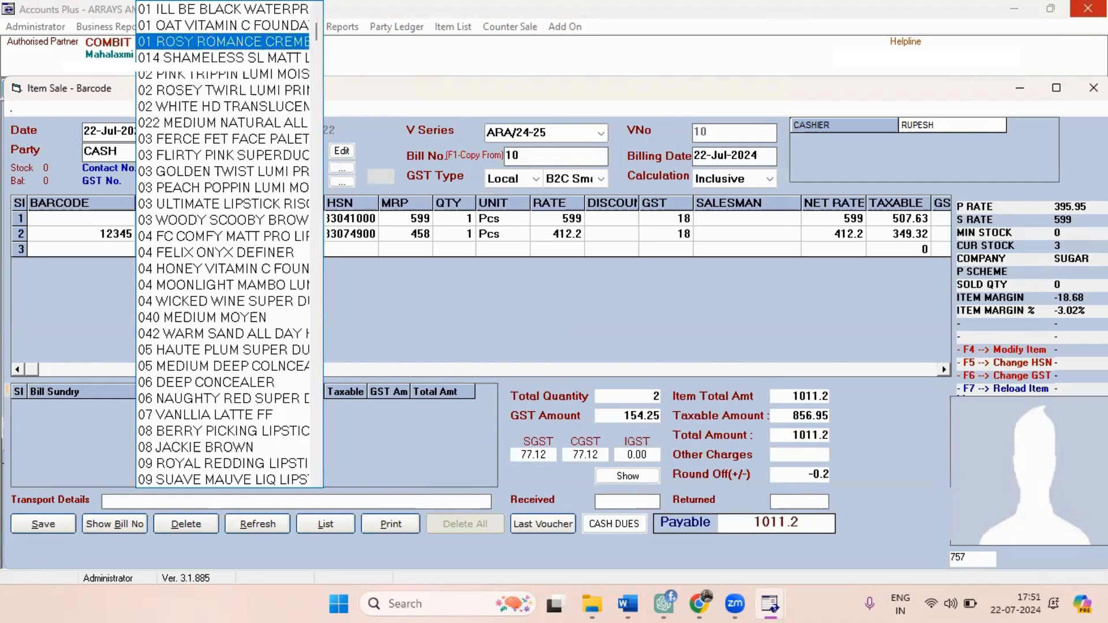
key(Return)
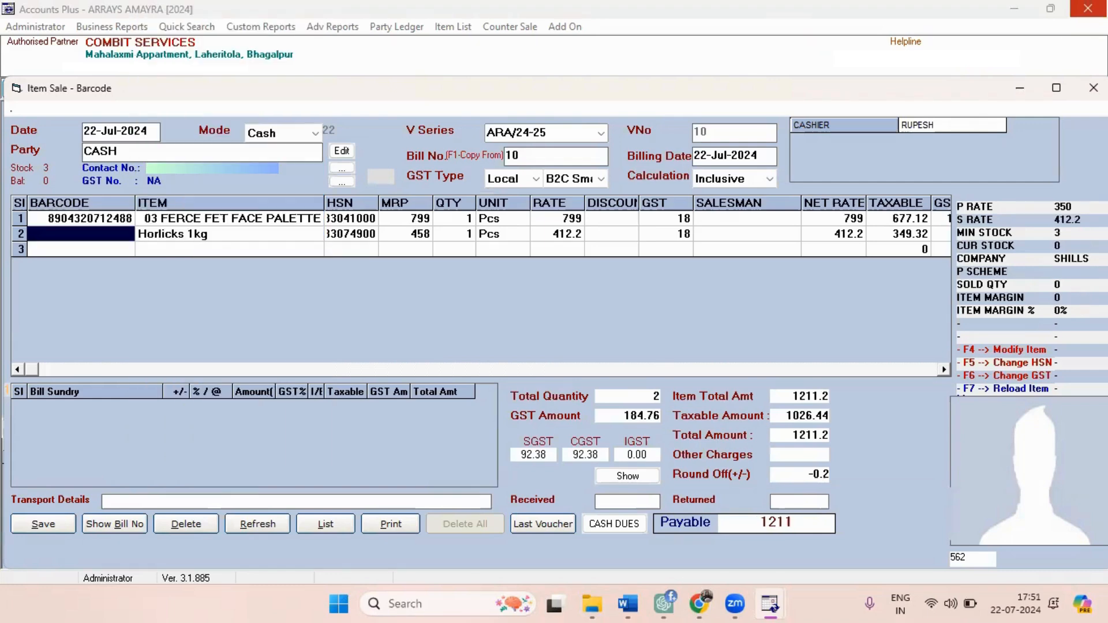
key(Return)
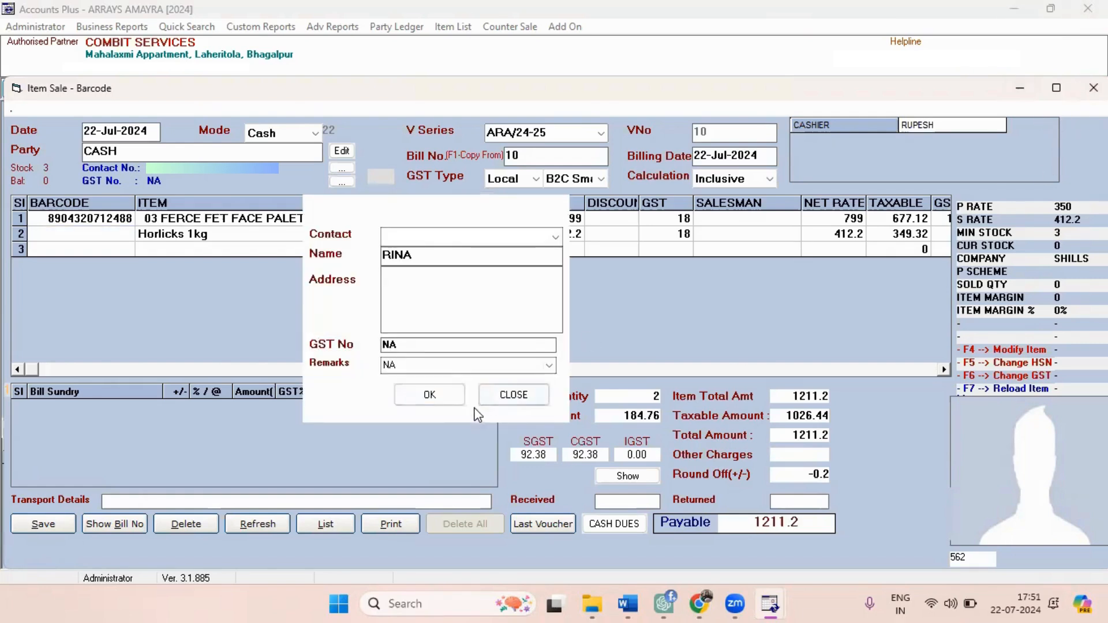
click(511, 397)
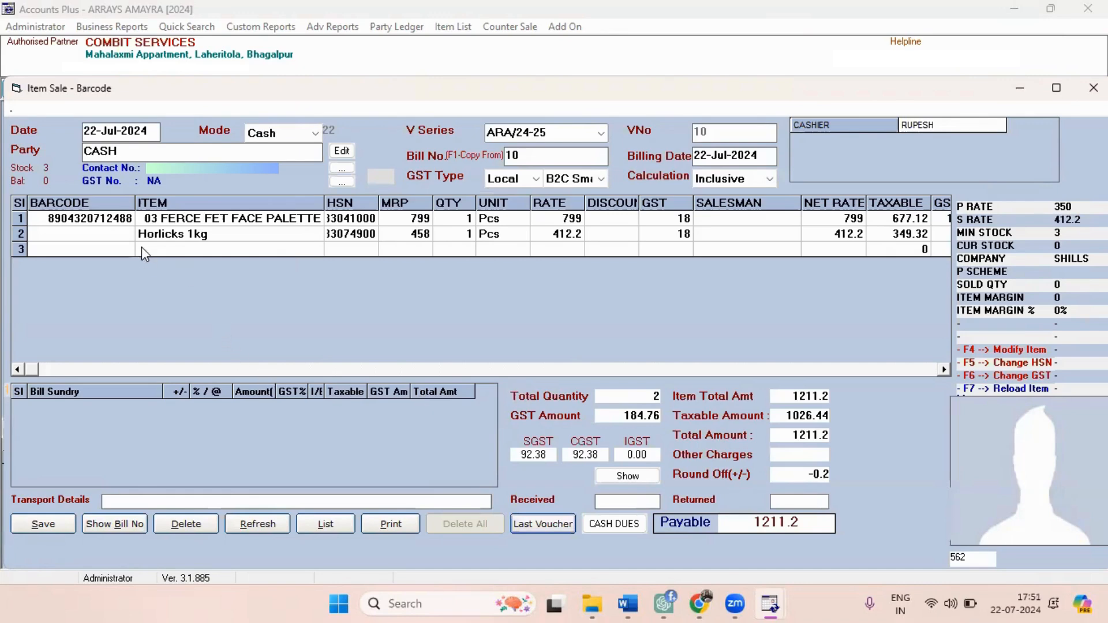
Choose 03 ULTIMATE LIPSTICK RISQUE as the item in the bill's third row.
click(172, 253)
click(205, 235)
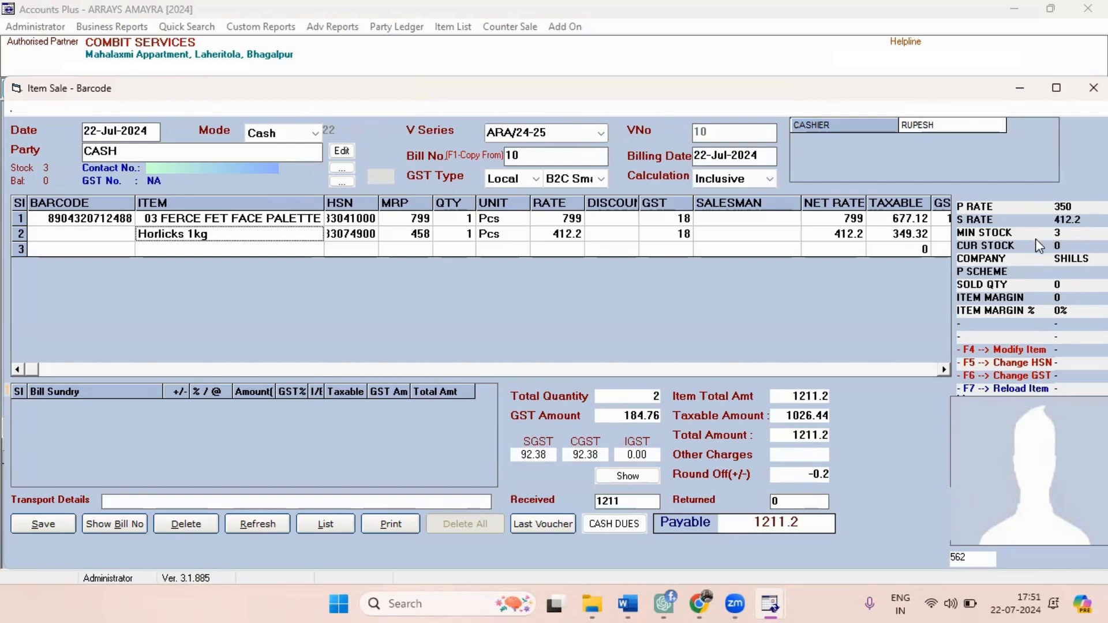
click(215, 253)
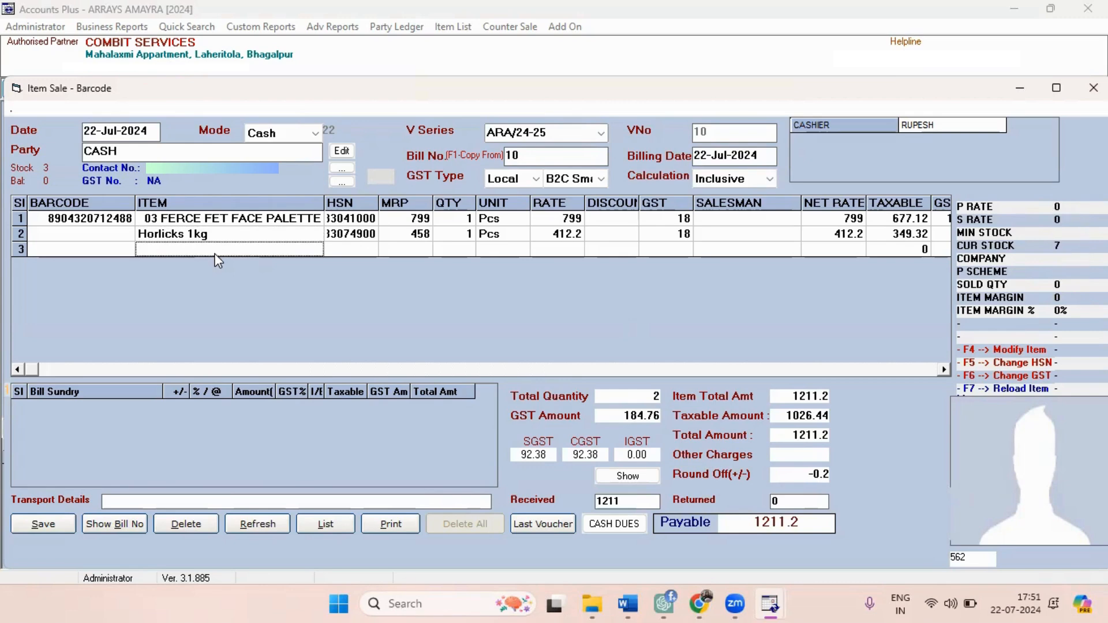
click(215, 252)
key(Down)
key(Down)
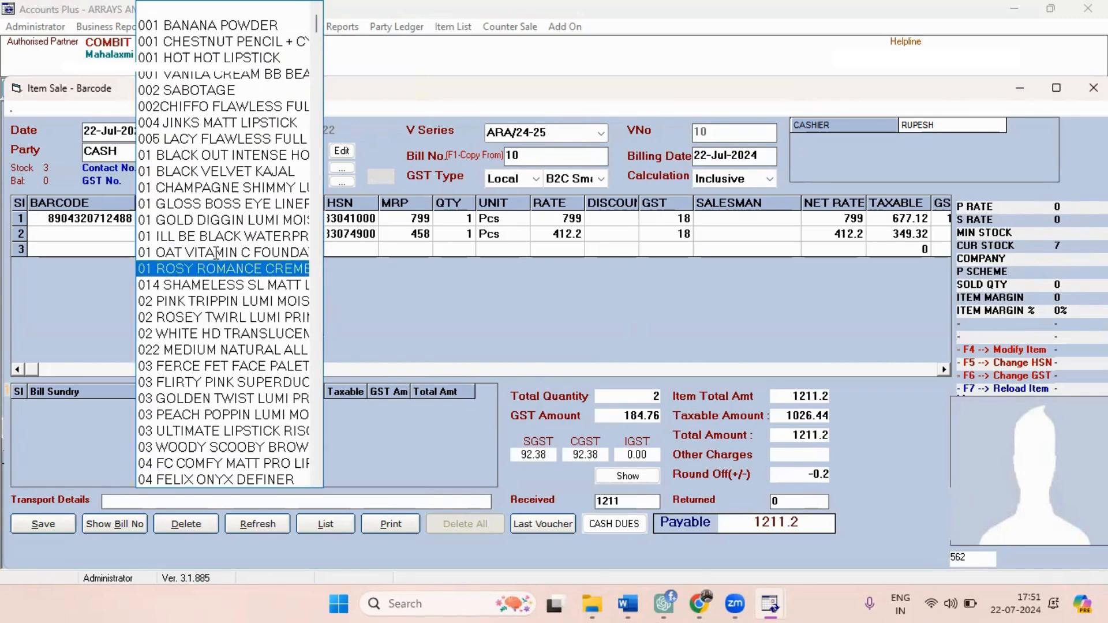
key(Down)
key(Down)
key(Down)
key(Down)
key(Down)
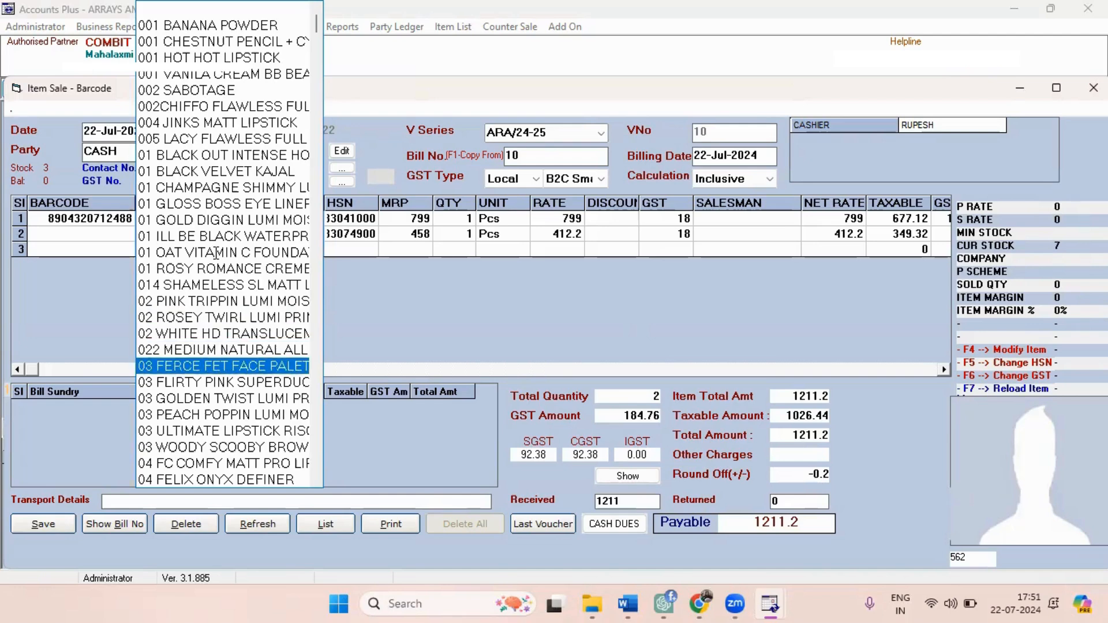
key(Down)
key(Down)
key(Down)
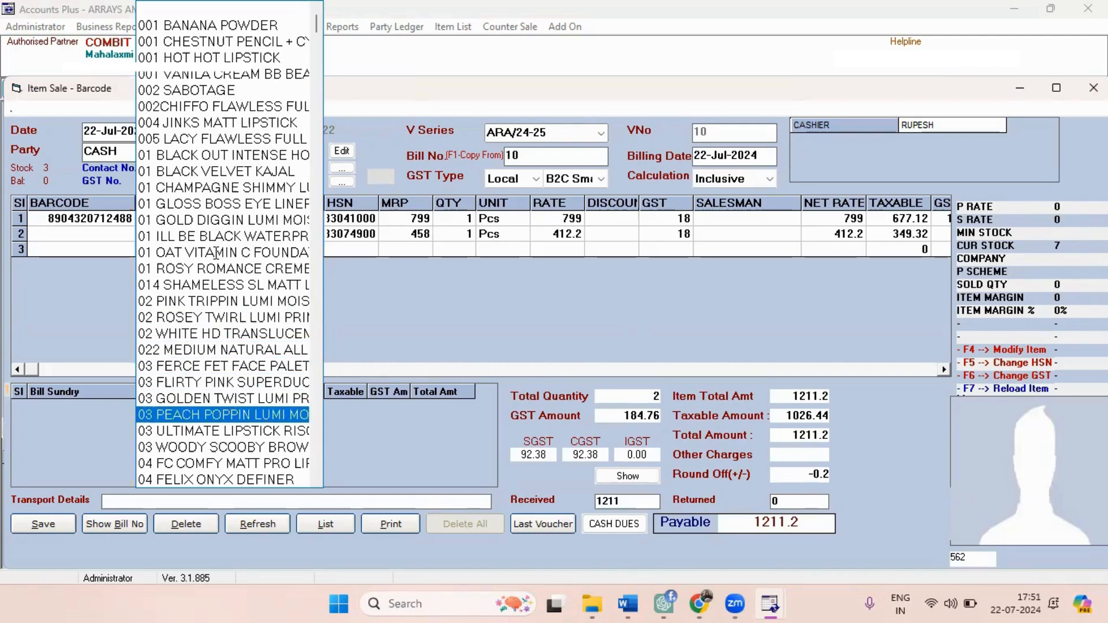
key(Down)
key(Return)
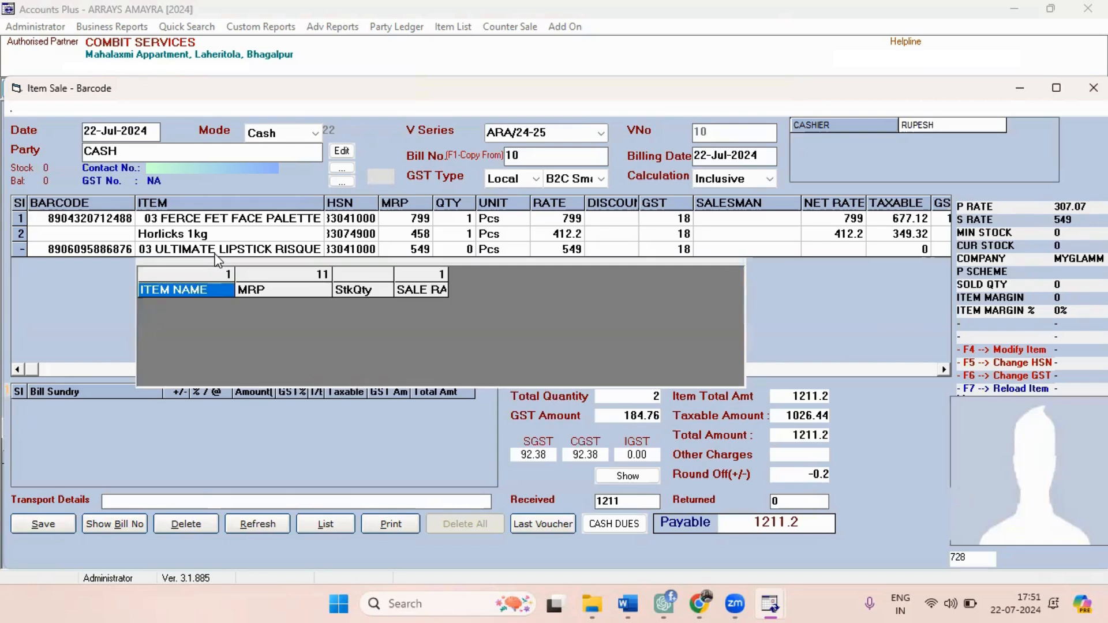
Set the lipstick's quantity to 1 and end the item list to reach the bill sundry.
key(Return)
text(1)
key(Return)
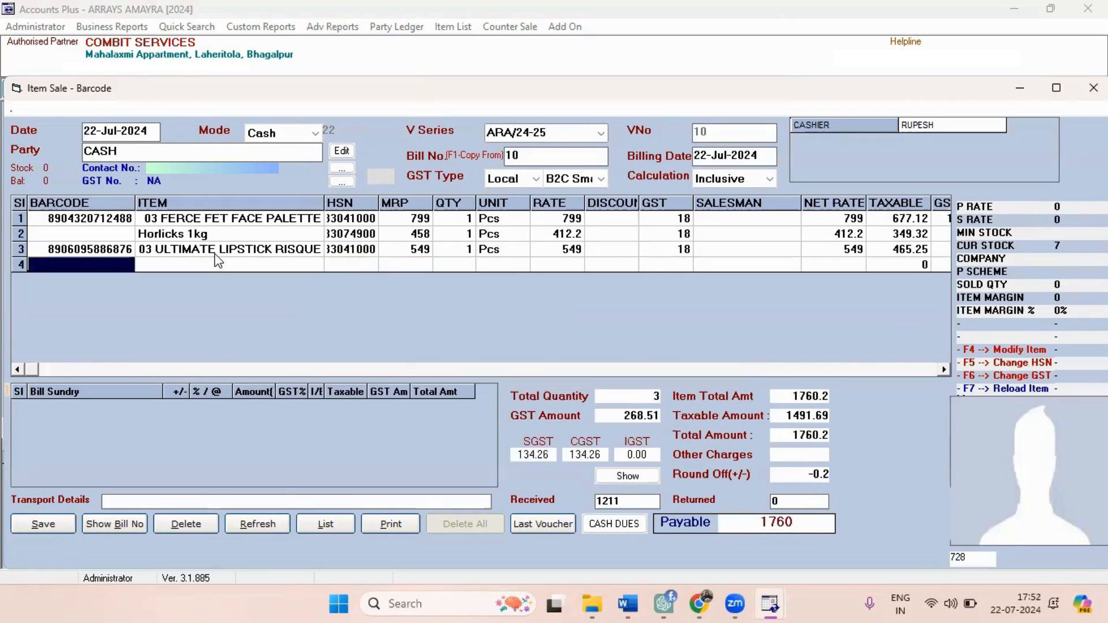
key(Return)
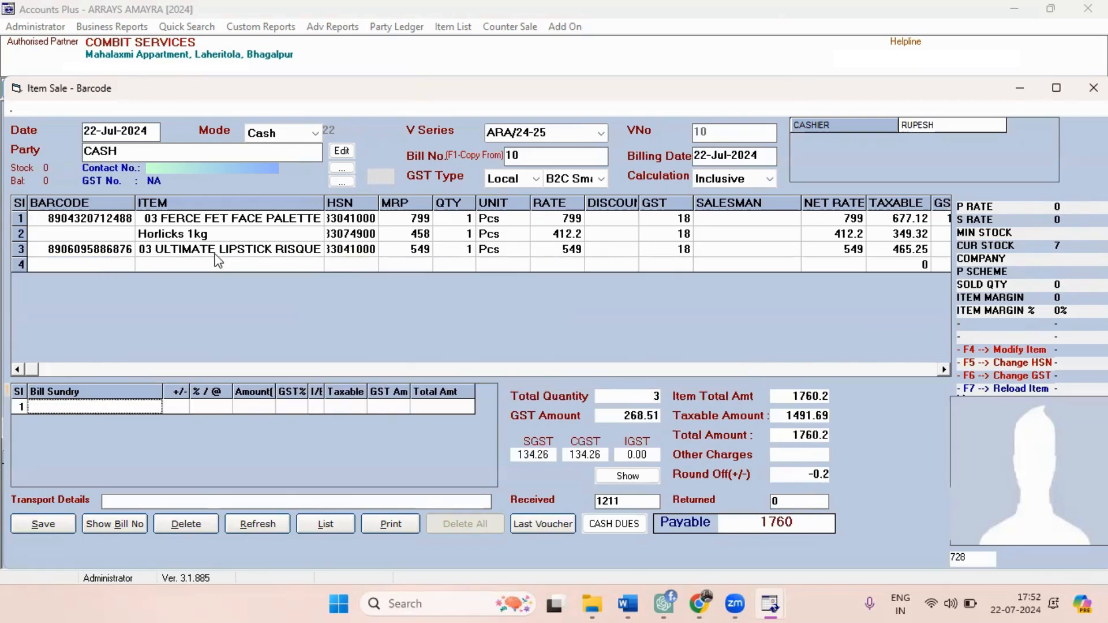
Add a Discount bill sundry of 2 percent to the sale bill.
key(Return)
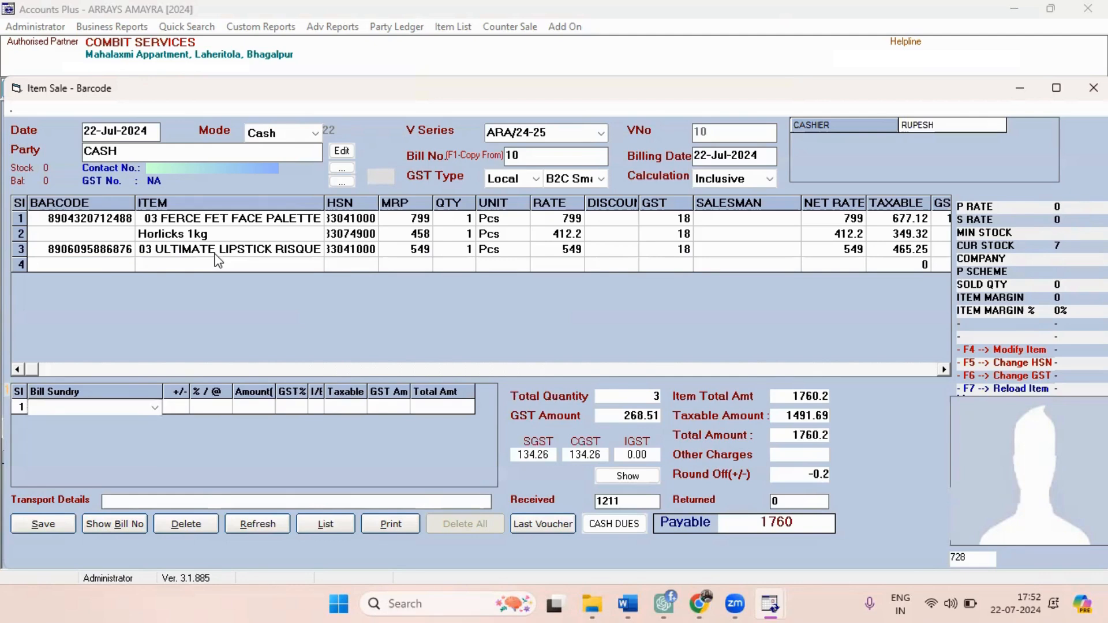
key(Down)
key(Return)
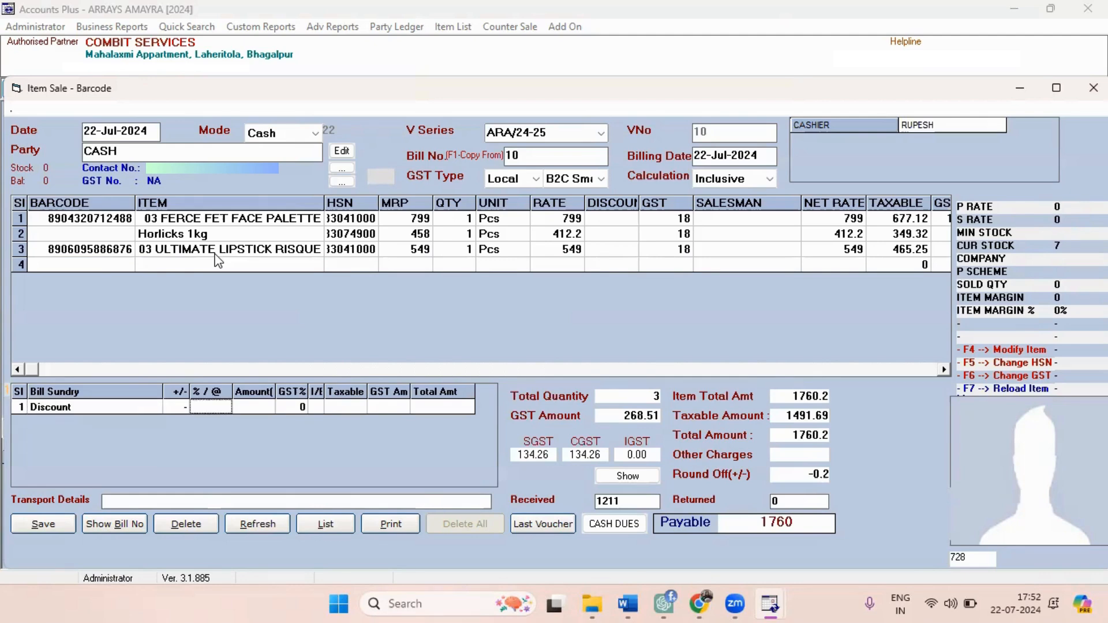
text(2)
key(Return)
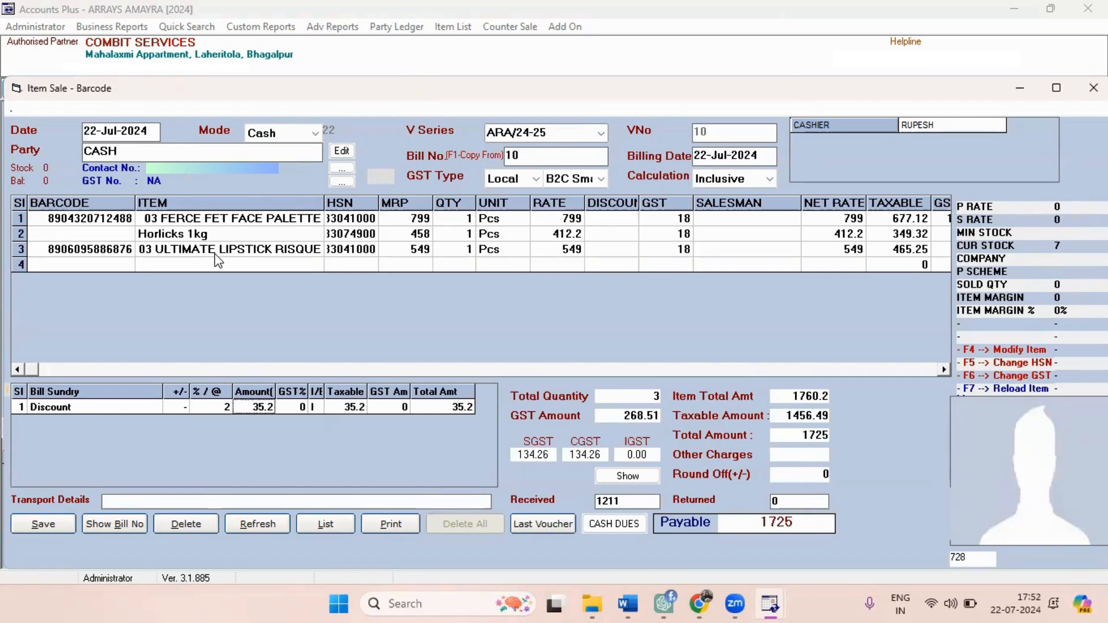
key(Return)
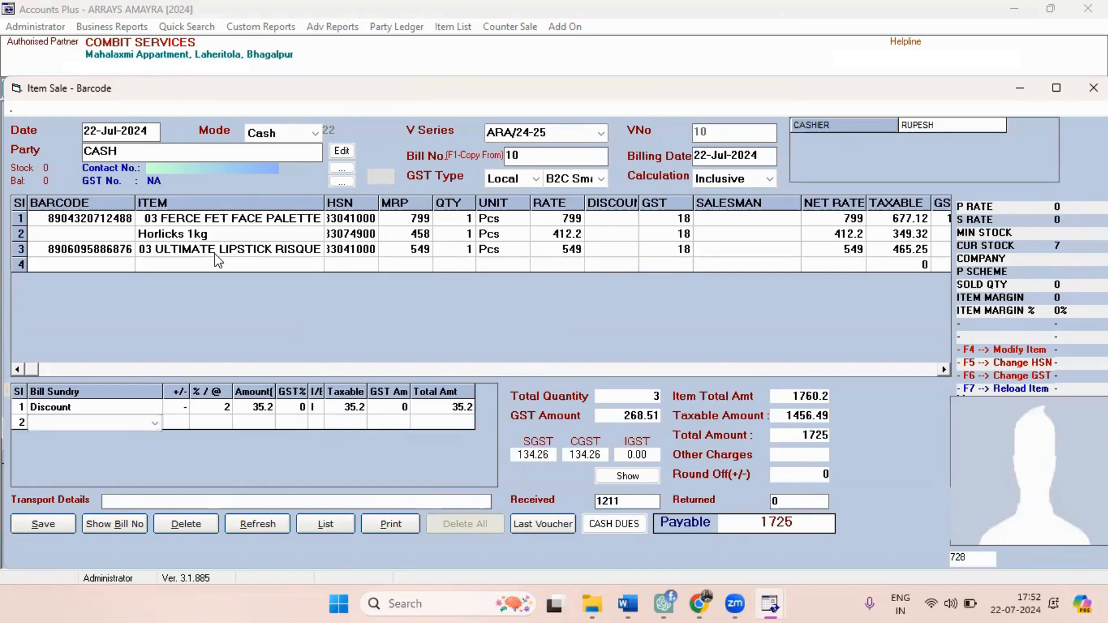
Save the cash sale bill and preview its invoice in the PrintBillTherm ARRYAS format.
click(64, 520)
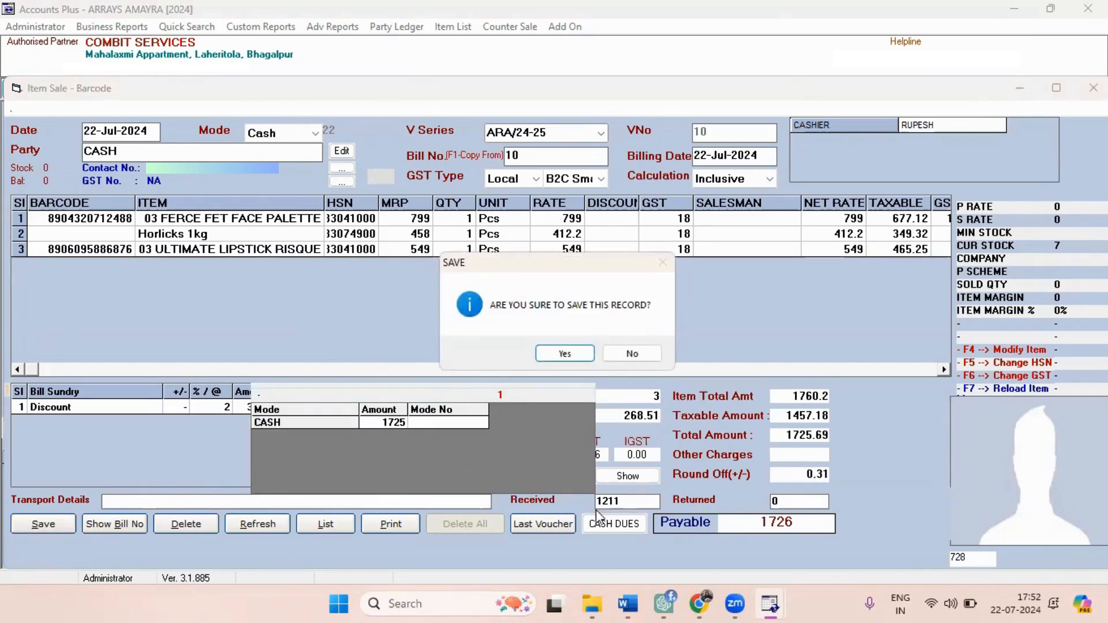
click(565, 354)
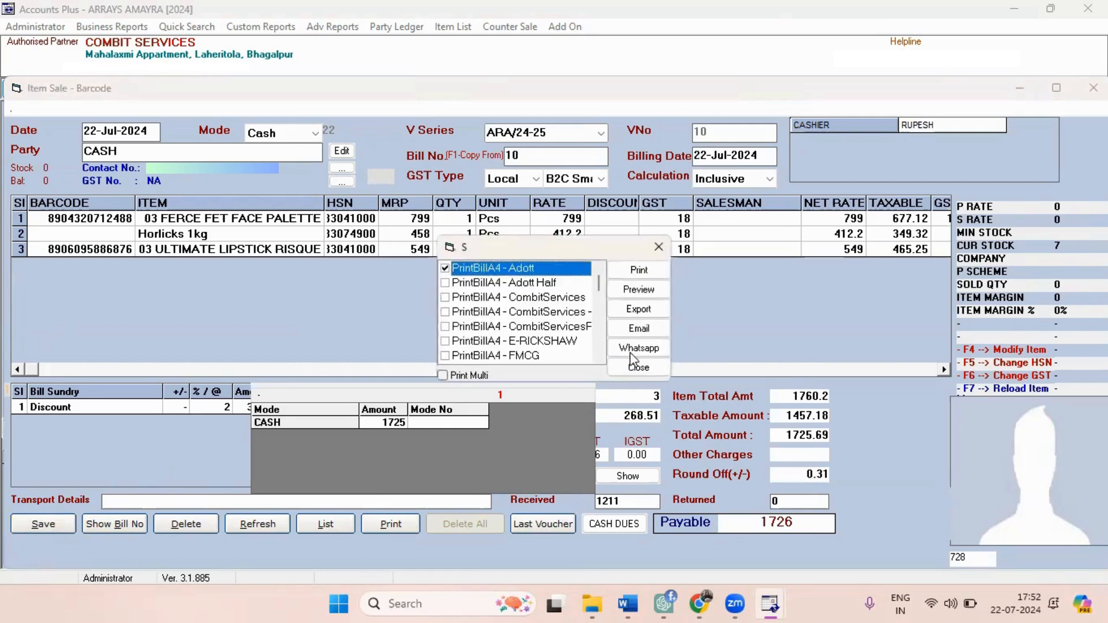
click(598, 359)
click(598, 358)
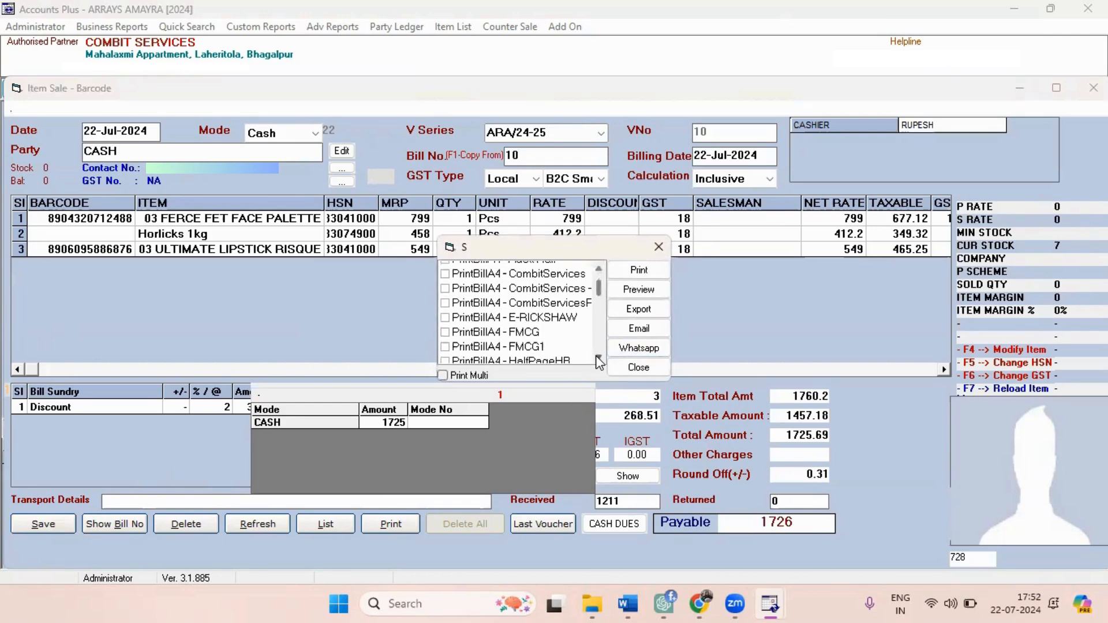
click(598, 359)
click(598, 358)
click(598, 359)
click(595, 358)
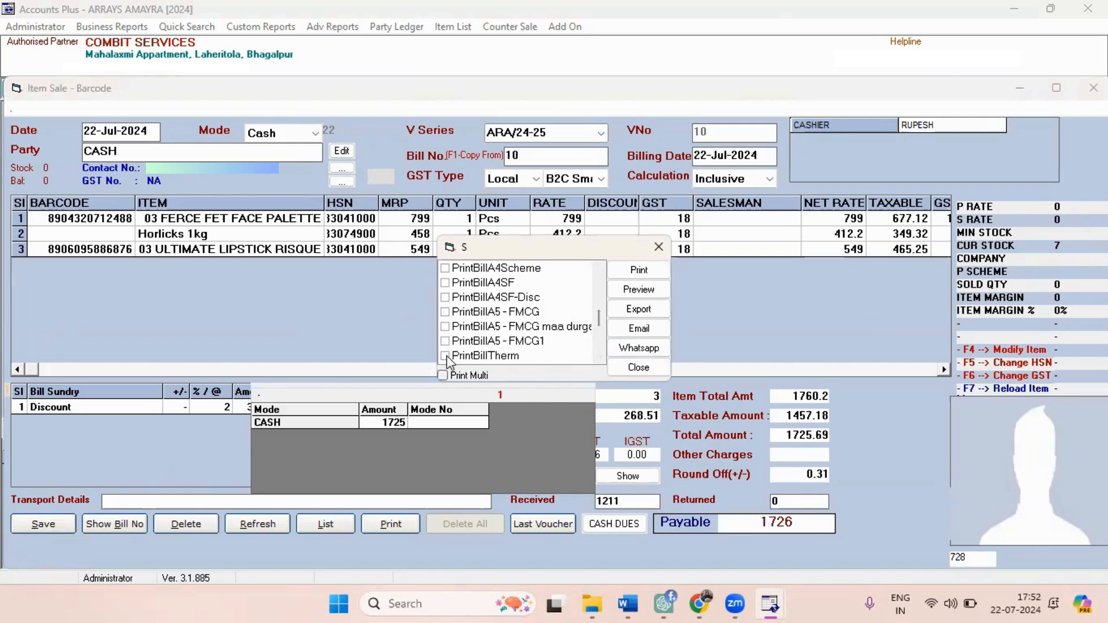
click(445, 356)
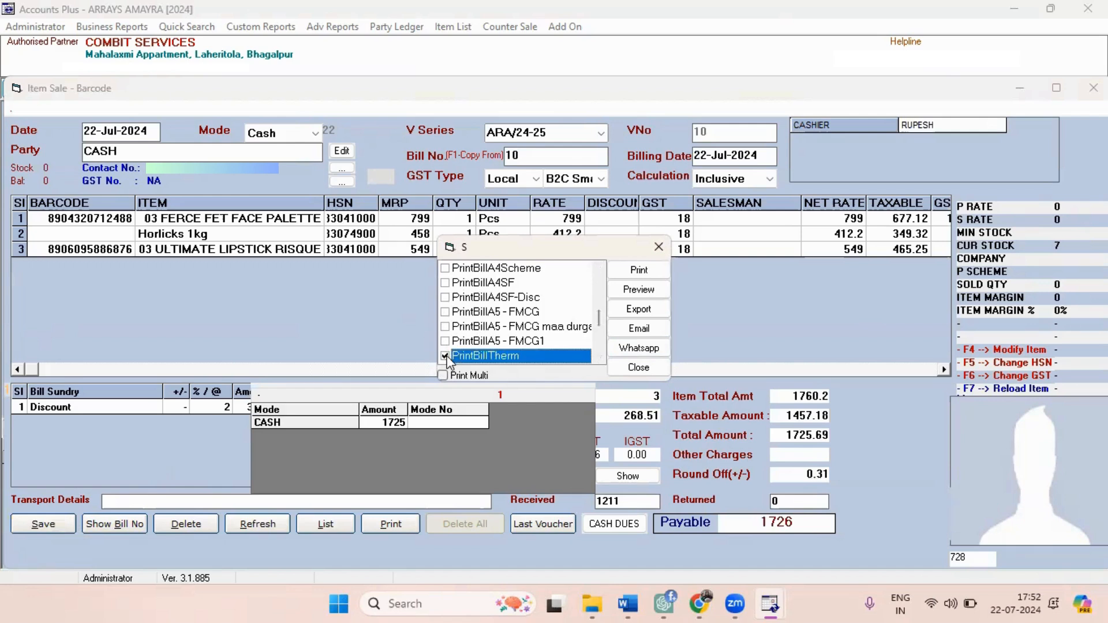
click(638, 289)
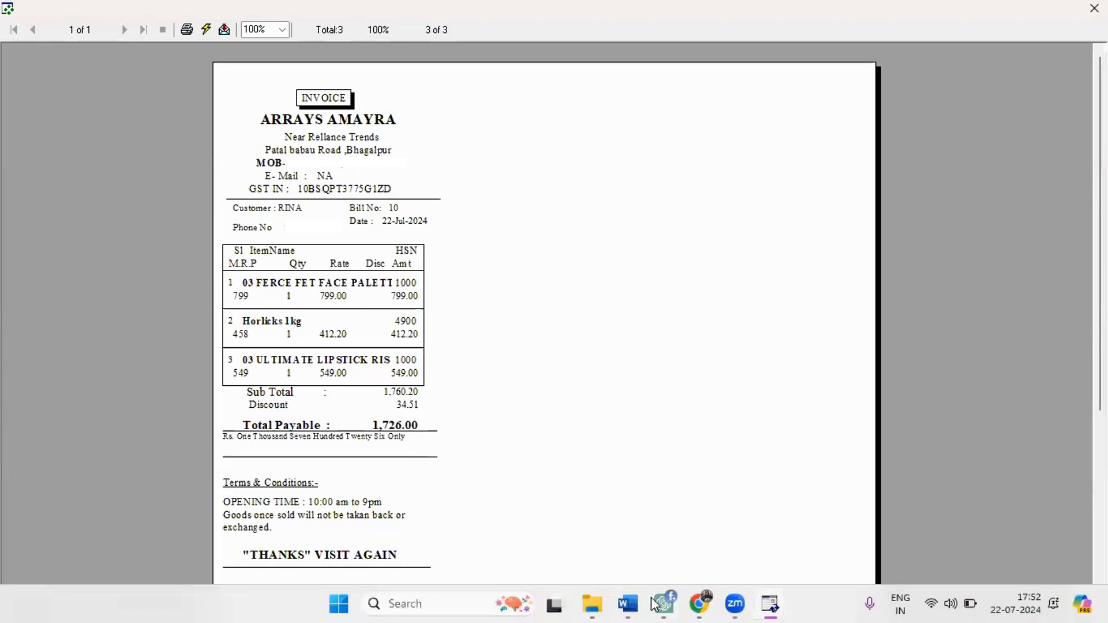
Examine the thermal invoice's items, discount and total payable, and close the preview and print options.
mouse_move(654, 604)
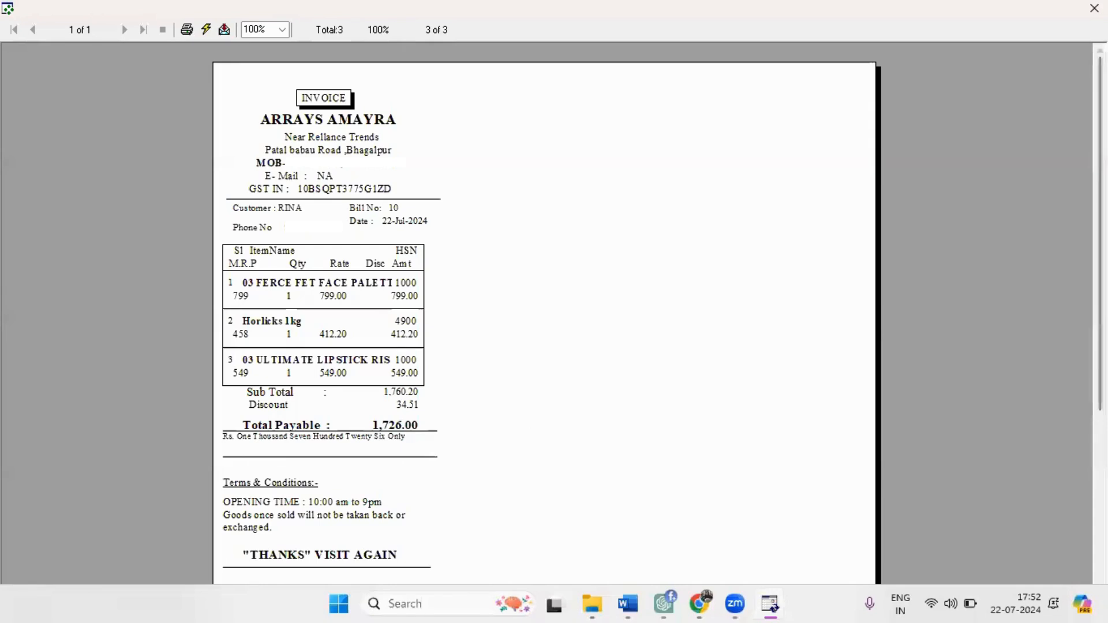
mouse_move(1100, 277)
mouse_down()
mouse_move(1100, 310)
mouse_move(1100, 277)
mouse_up()
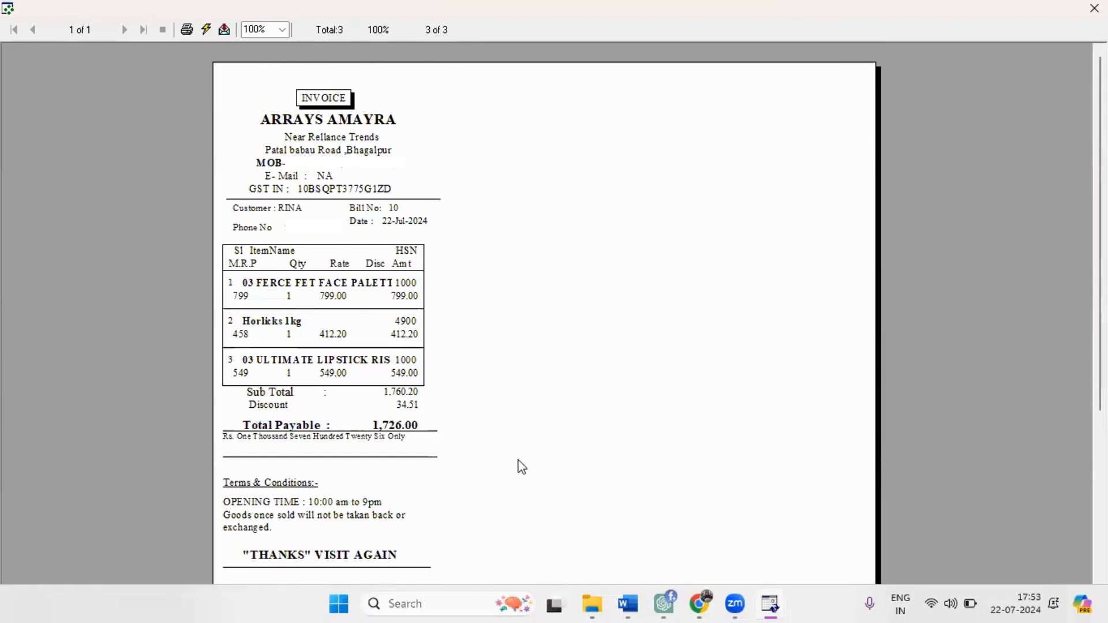
key(Escape)
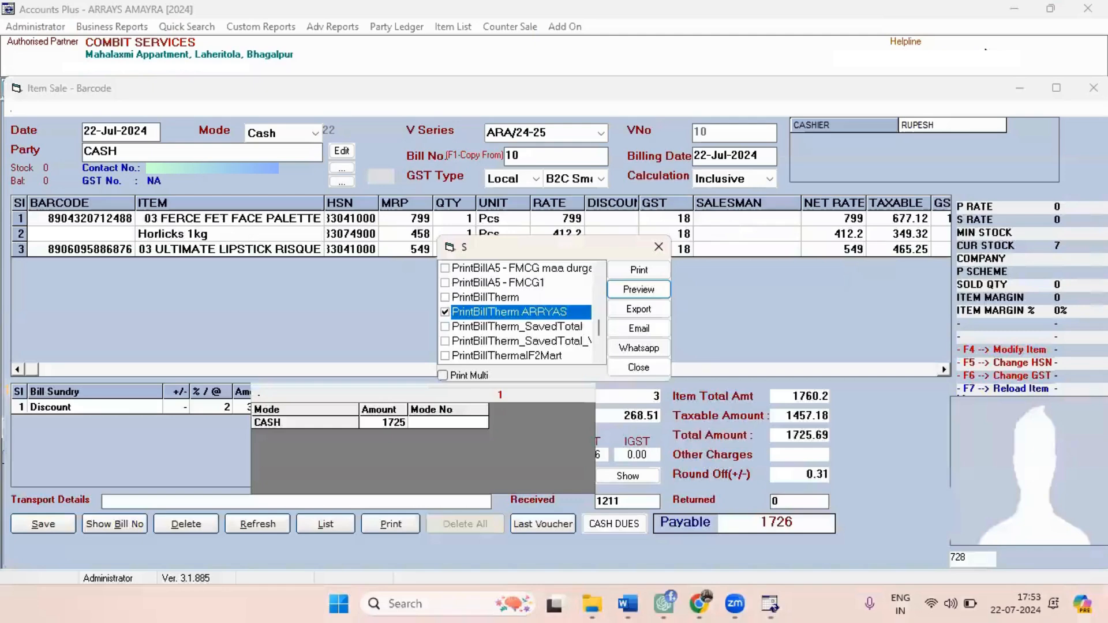
click(653, 368)
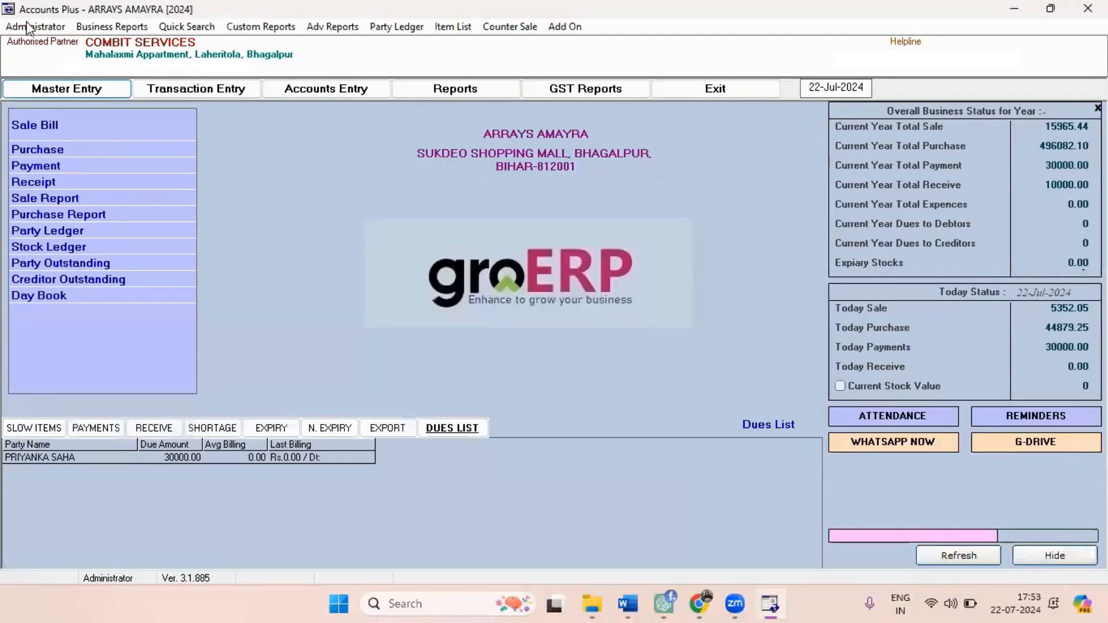
Set the items' default sale quantity to 1.
click(30, 28)
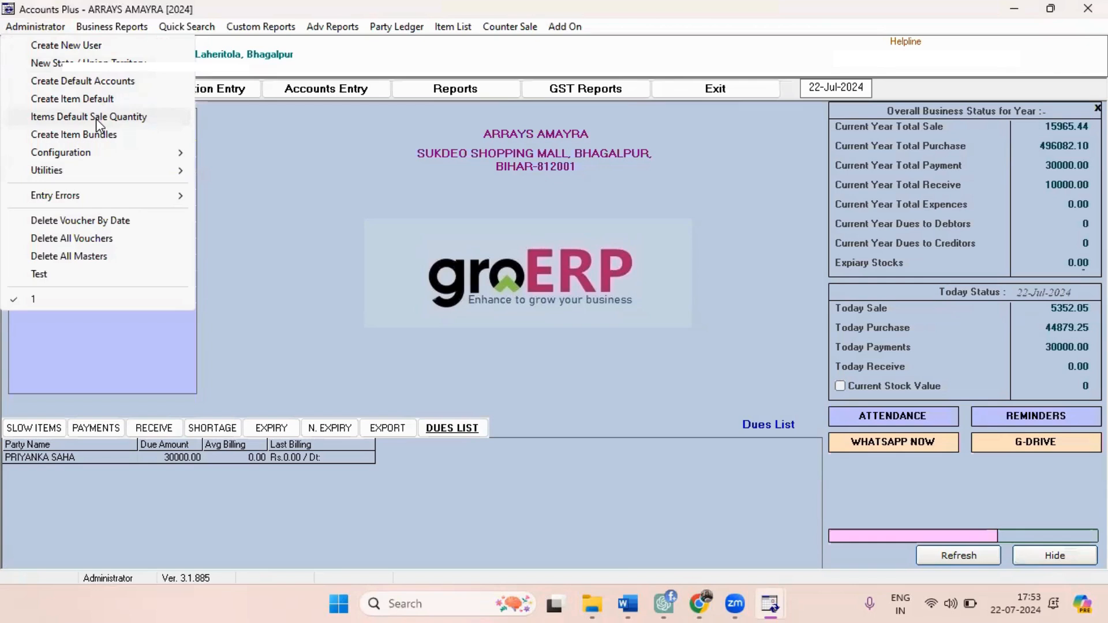
click(95, 119)
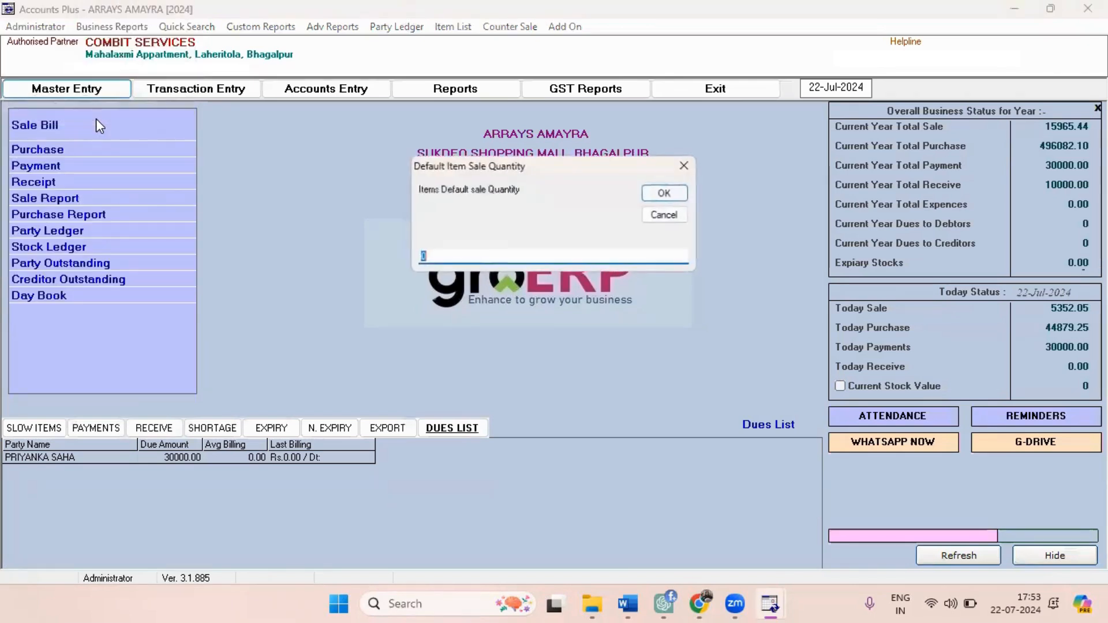
key(Return)
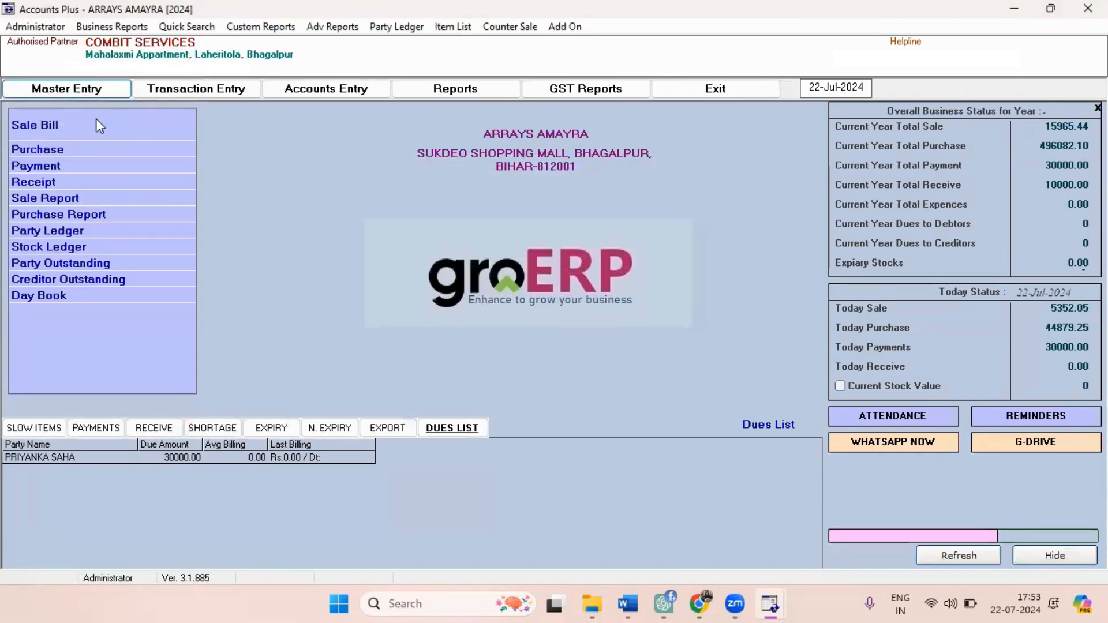
Start a new cash sale bill without customer details and add 01 BLACK VELVET KAJAL with quantity 1.
click(44, 128)
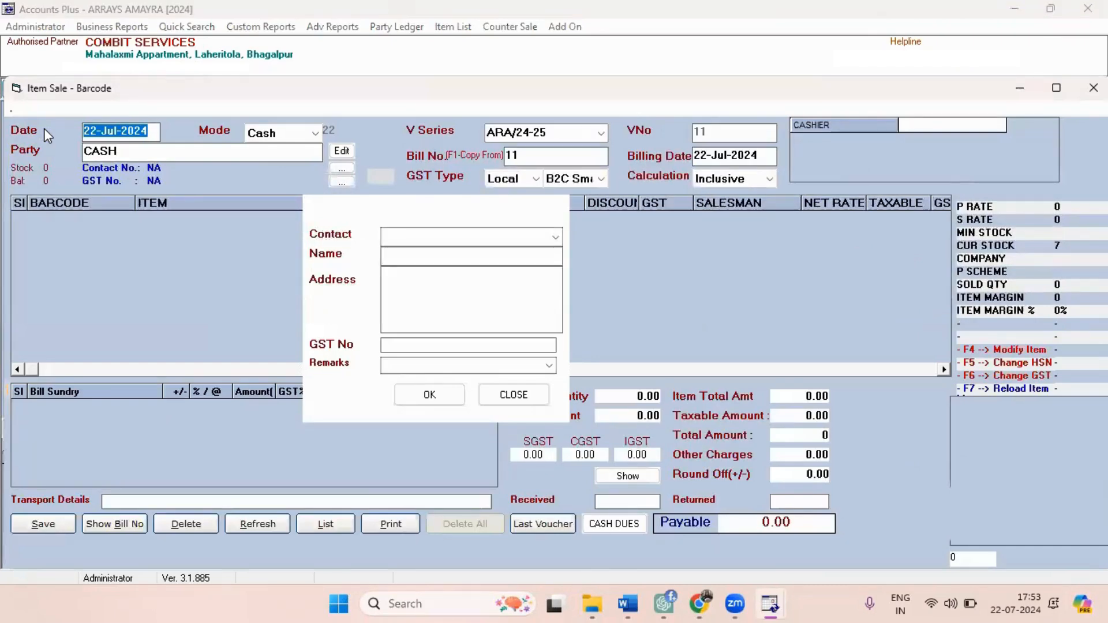
click(513, 394)
key(Down)
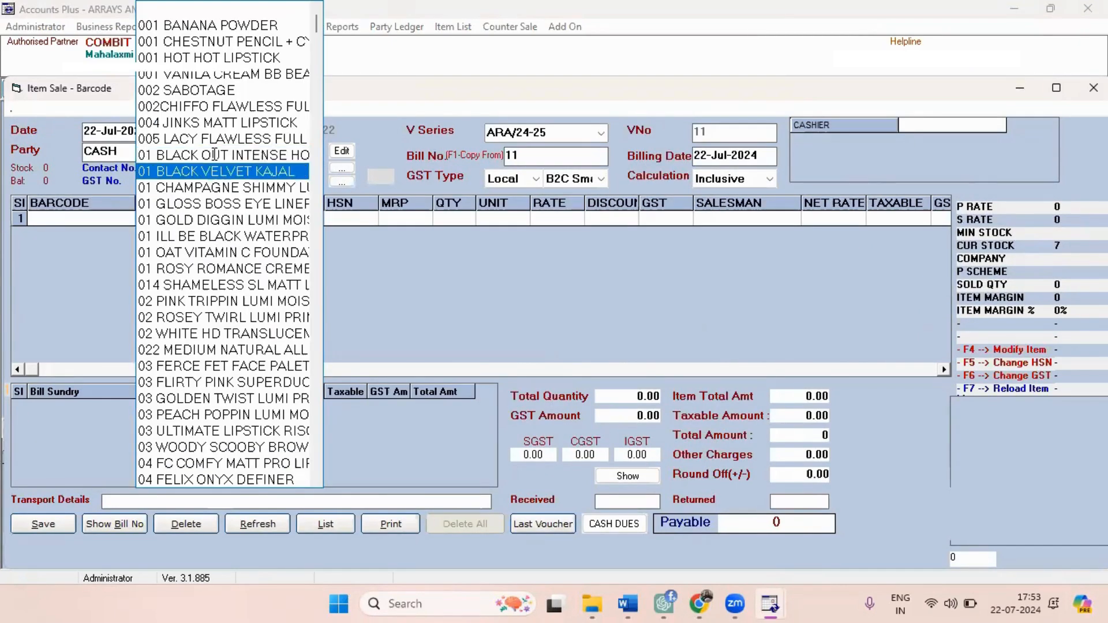
key(Return)
key(Return)
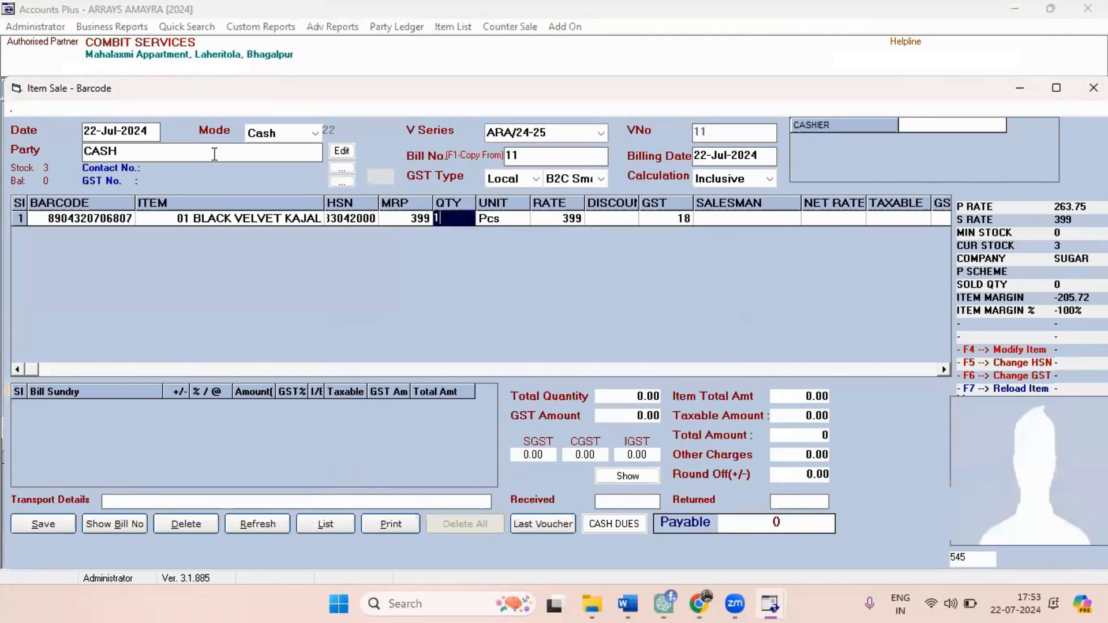
key(Return)
Add 002 SABOTAGE with quantity 1 as the sale bill's second item.
key(Return)
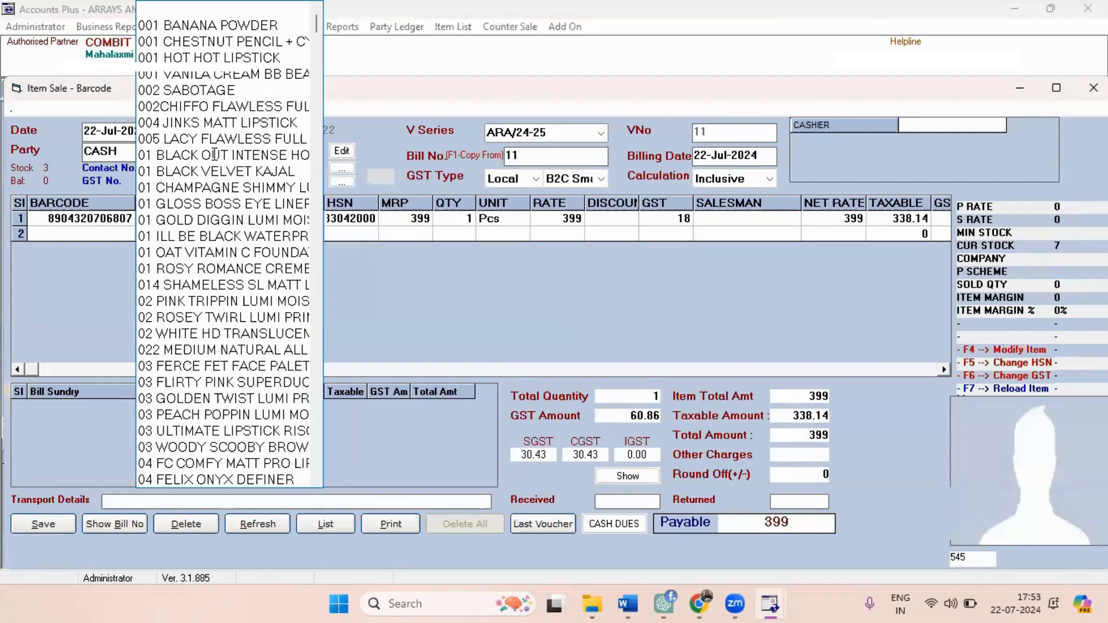
key(Down)
key(Down)
key(Down)
key(Down)
key(Down)
key(Return)
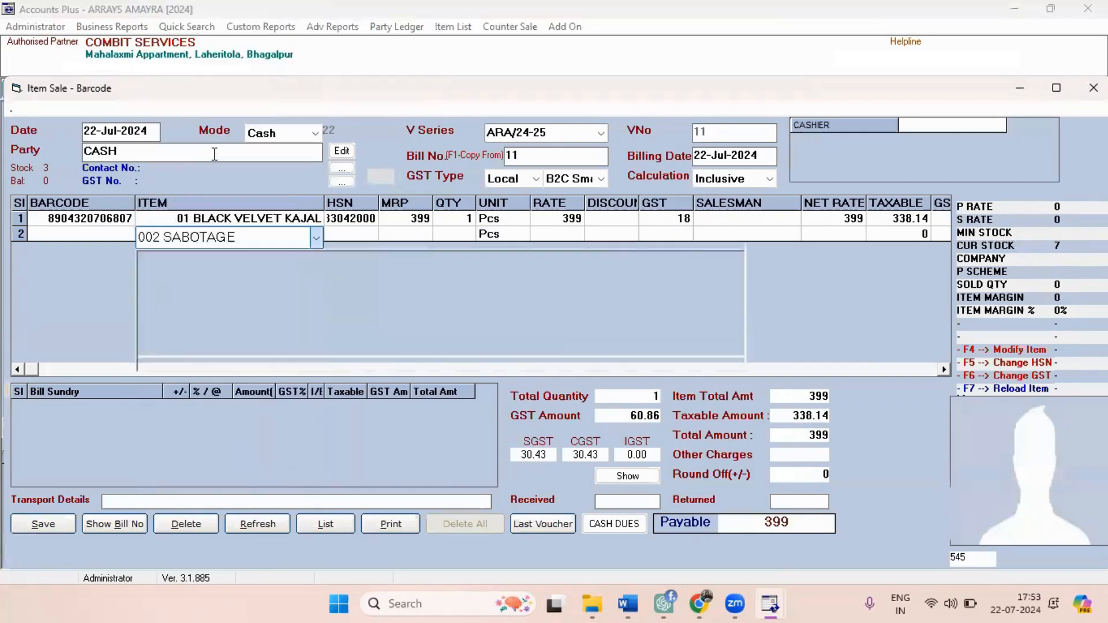
key(Return)
key(Return)
key(Return)
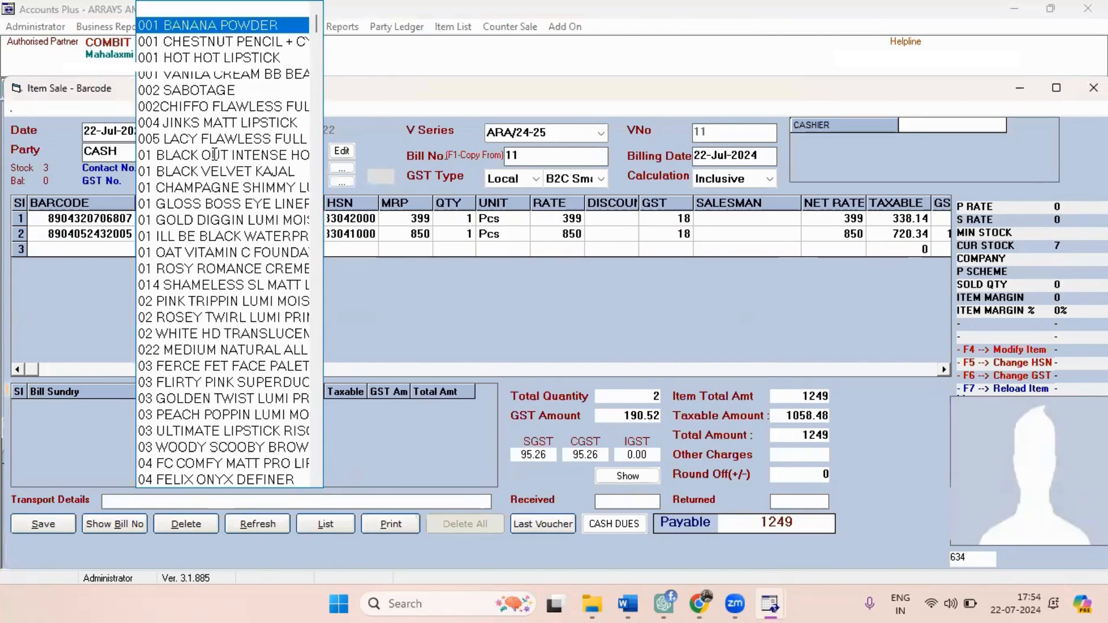
Add GBL443 BLISSFUL CREAM BLUSH with quantity 1 as the sale bill's third item.
text(g)
key(Down)
key(Down)
key(Return)
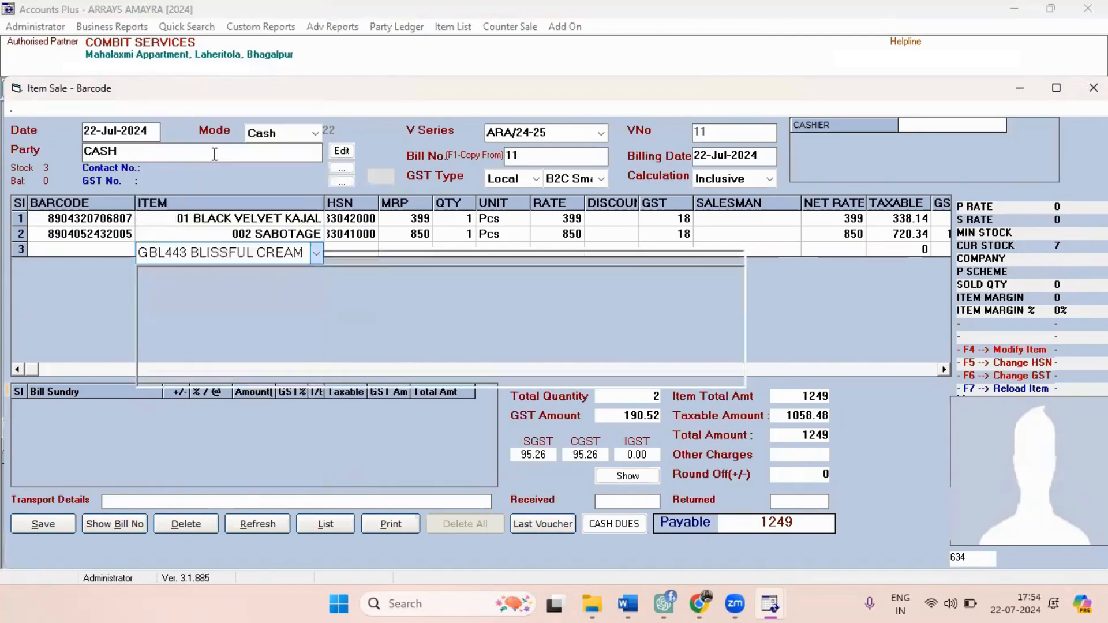
key(Return)
End the item list without a bill sundry and save the bill with a cash payment of 1924.
key(Return)
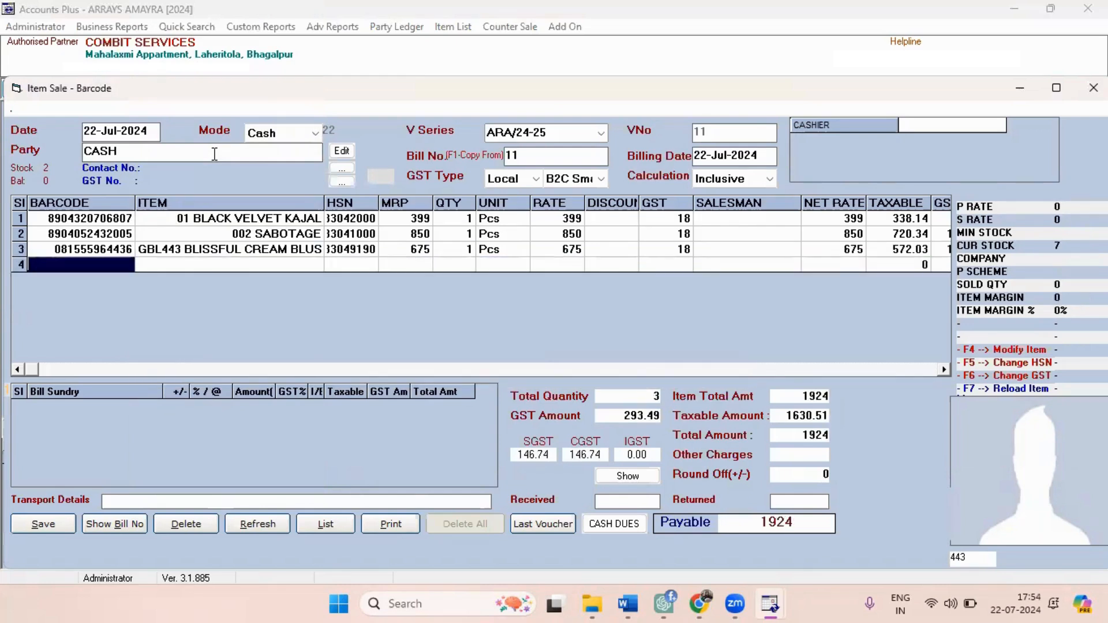
text(2)
key(BackSpace)
key(Return)
key(Return)
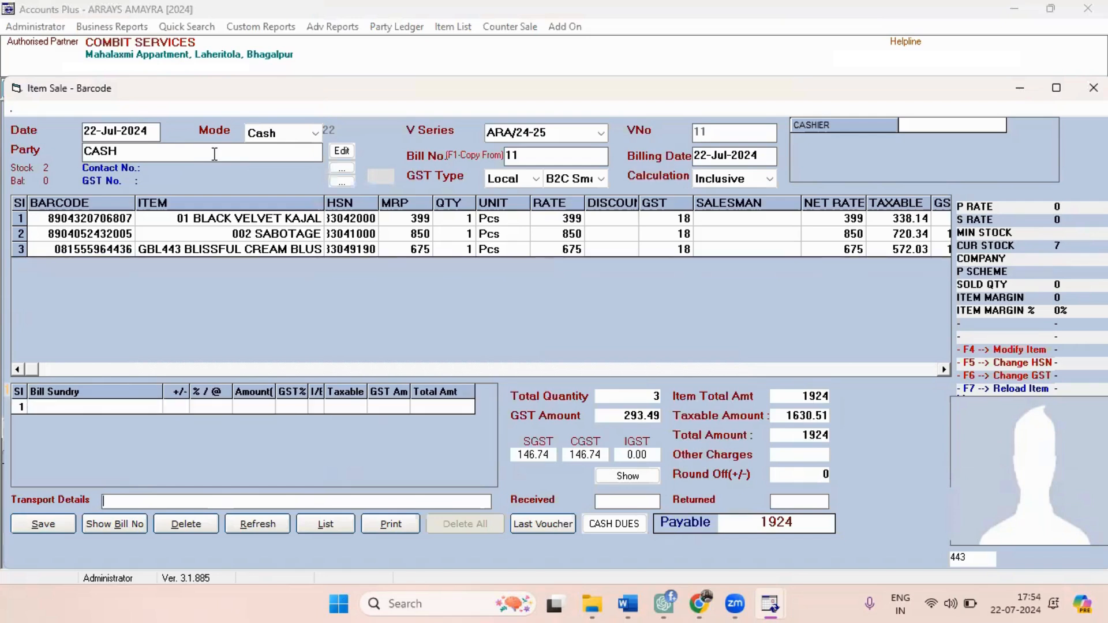
key(Return)
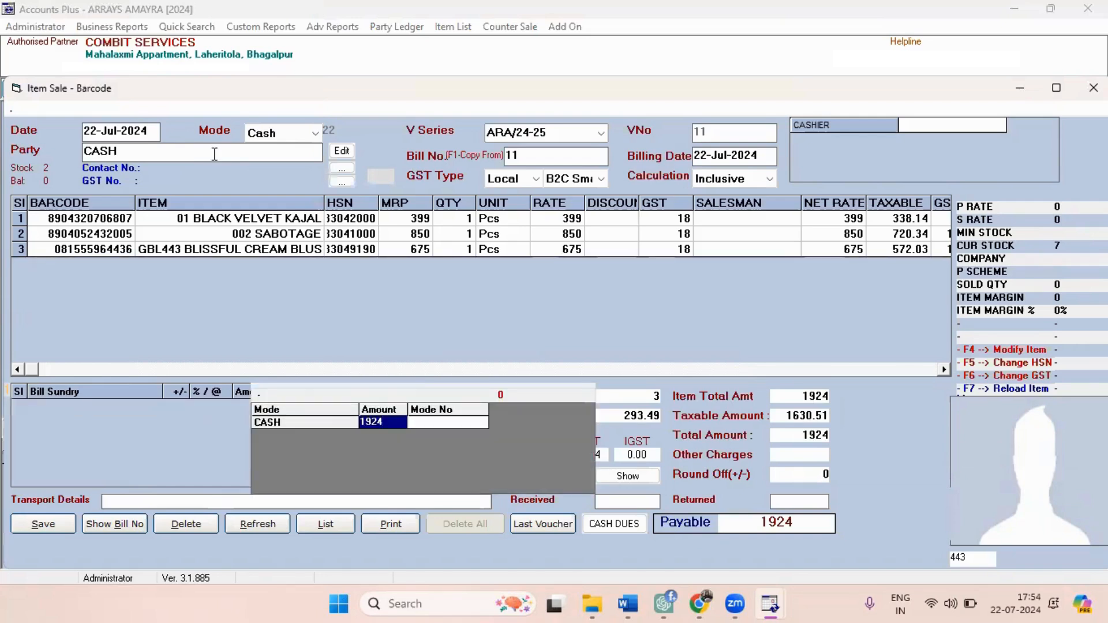
key(Return)
key(Return)
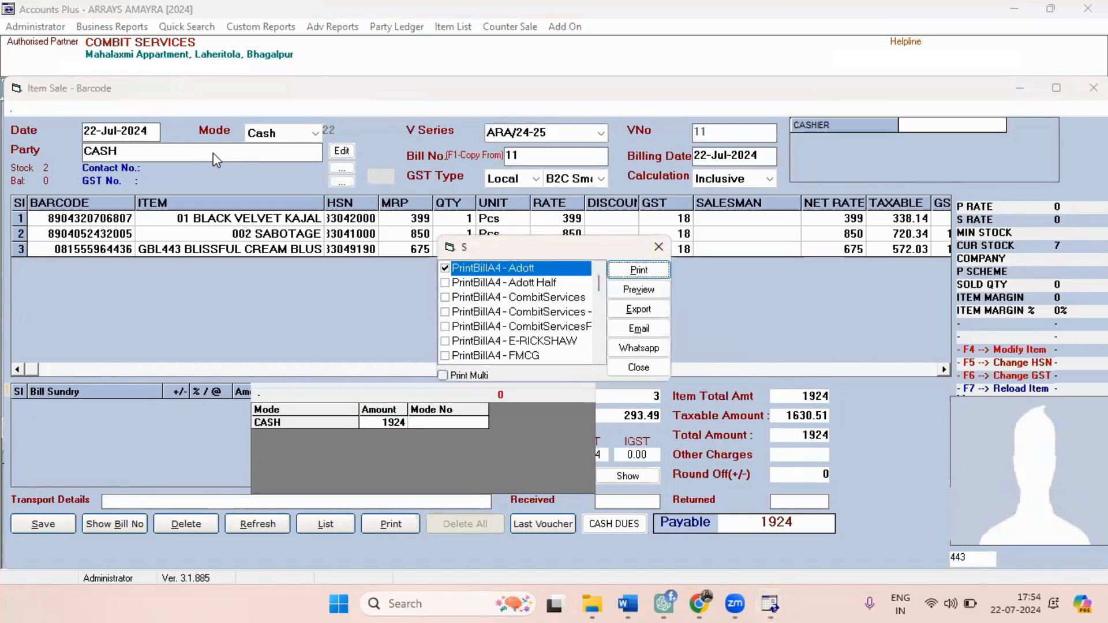
Preview the saved bill in the PrintBillA4 - Adott format and close the preview.
key(Tab)
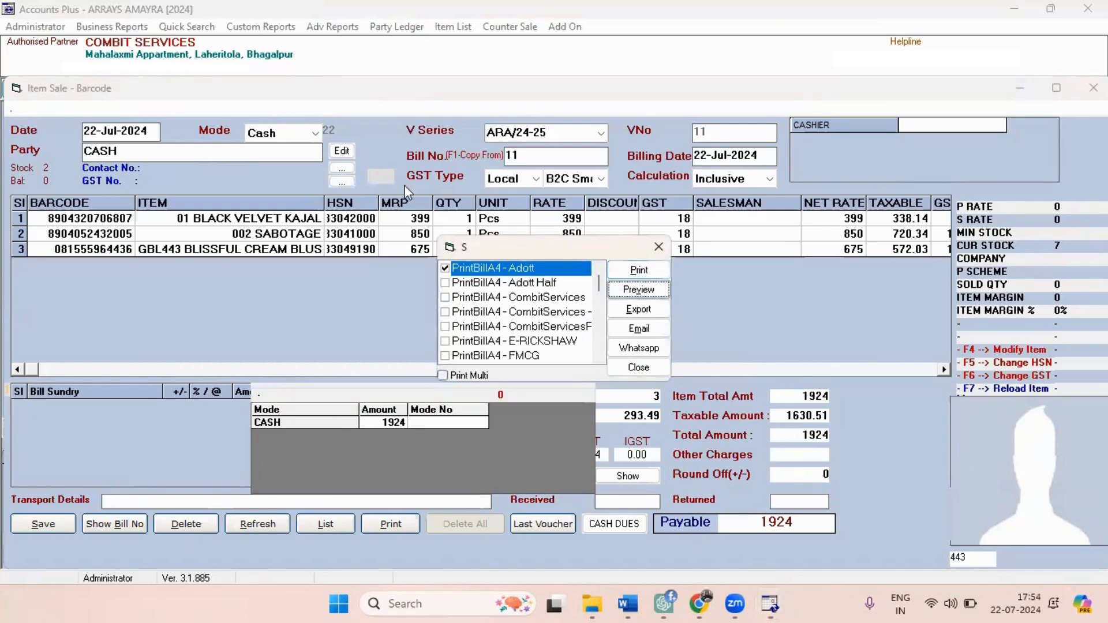
key(Return)
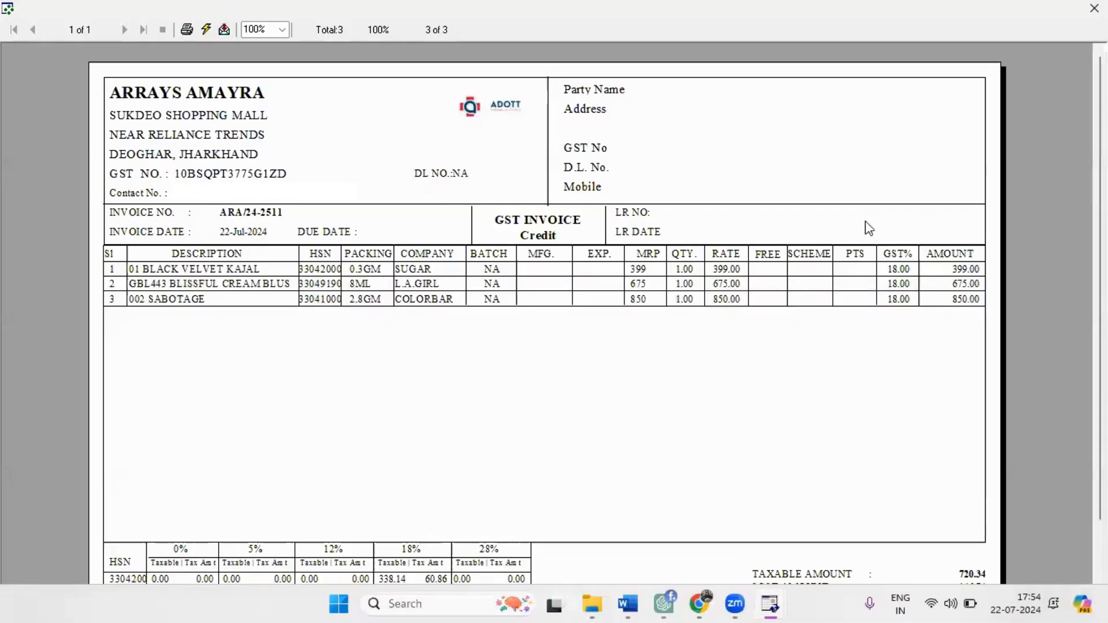
click(1094, 8)
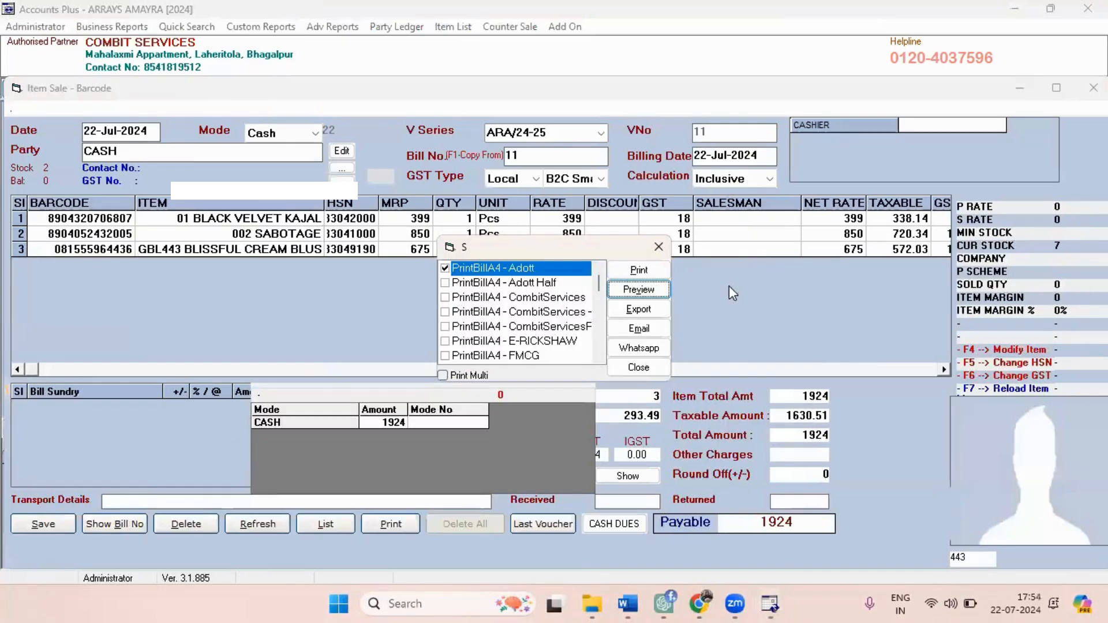
Leave the print options and start a new cash purchase entry with voucher number 7.
key(Return)
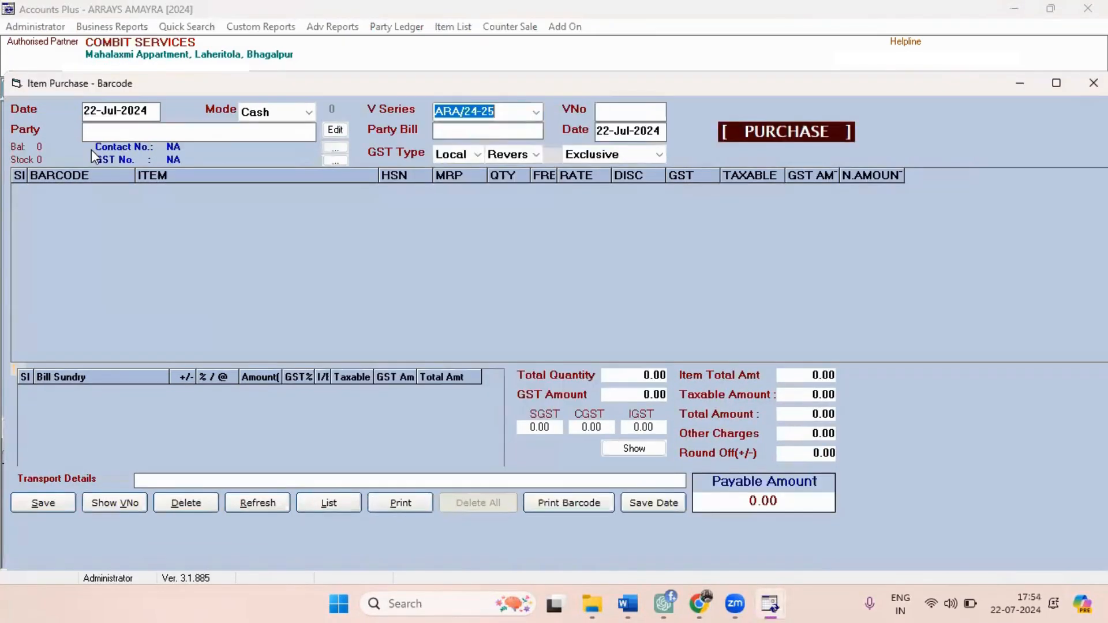
key(Return)
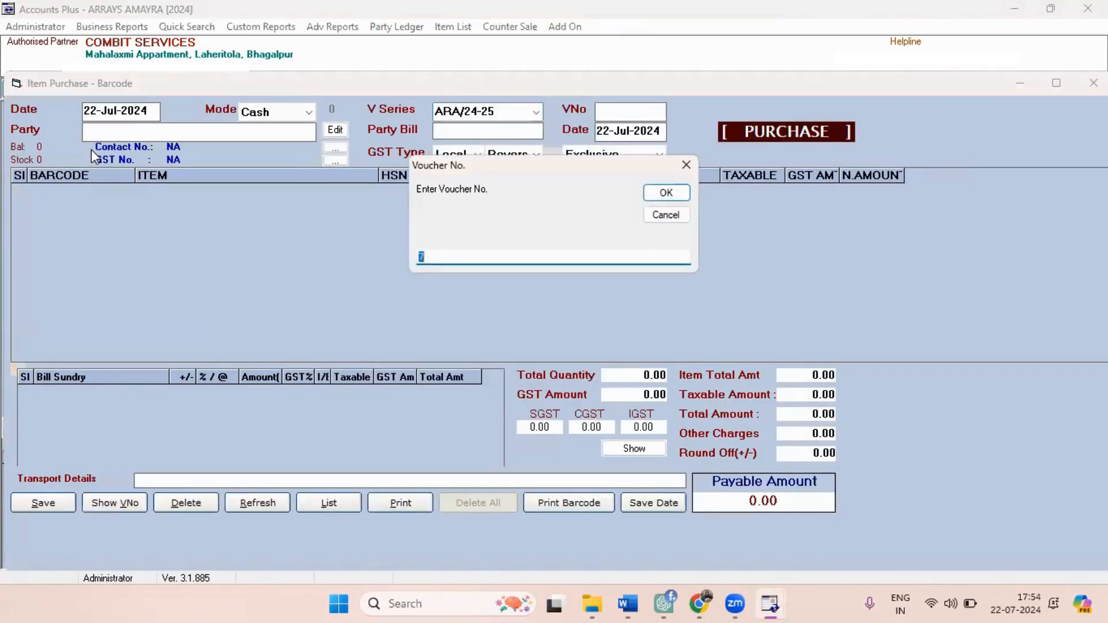
key(Return)
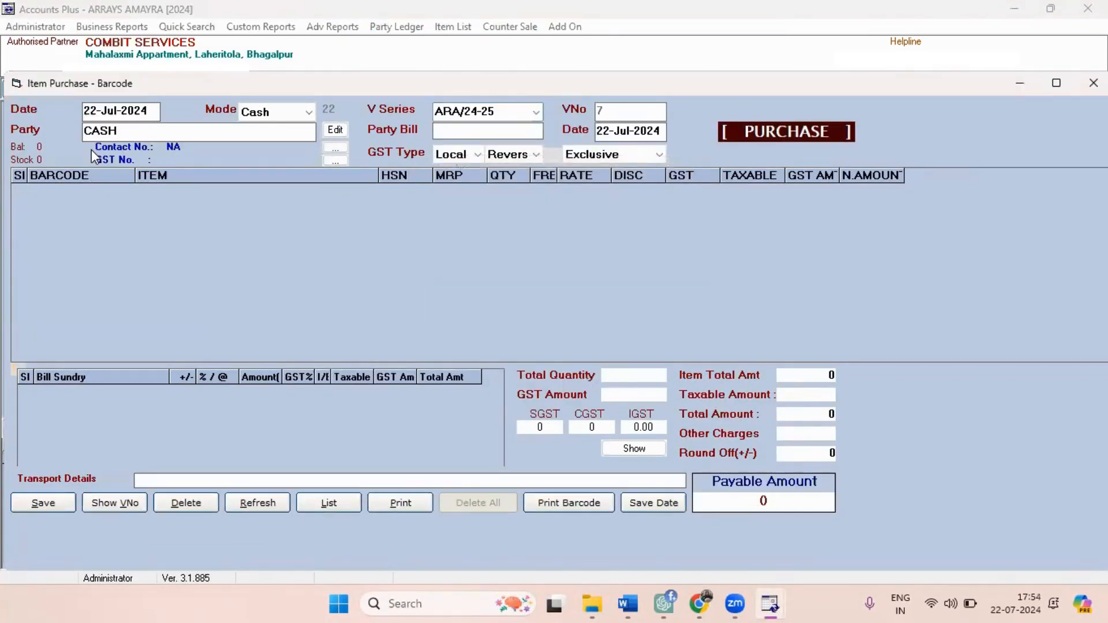
key(Return)
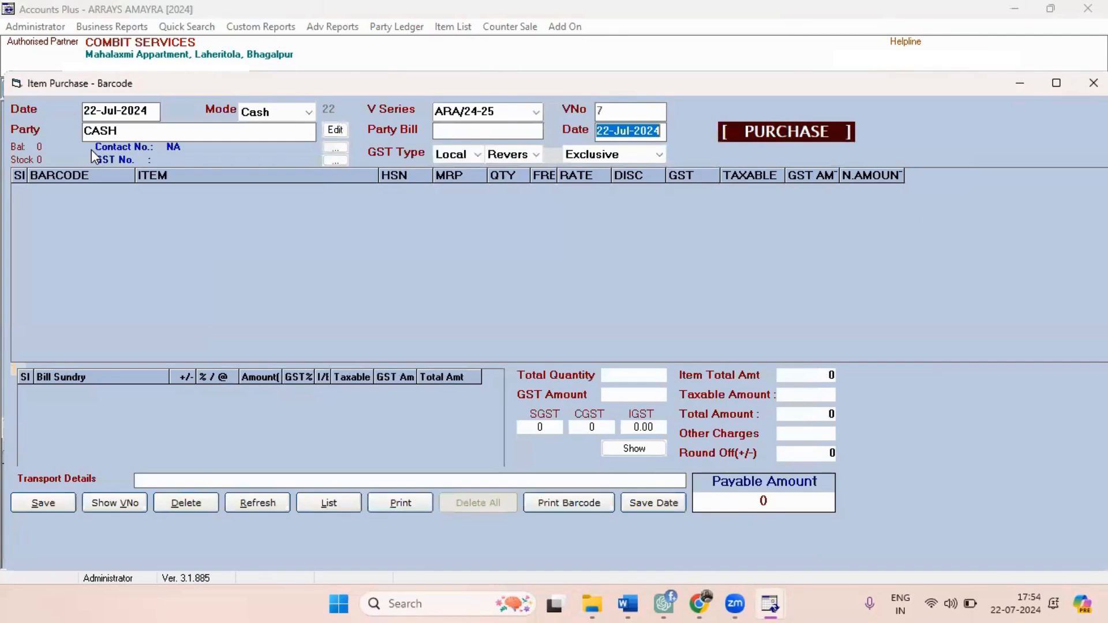
Set the purchase's party bill number to 44 and its GST type to Central.
click(477, 128)
text(44)
key(Return)
key(Return)
key(Down)
key(Return)
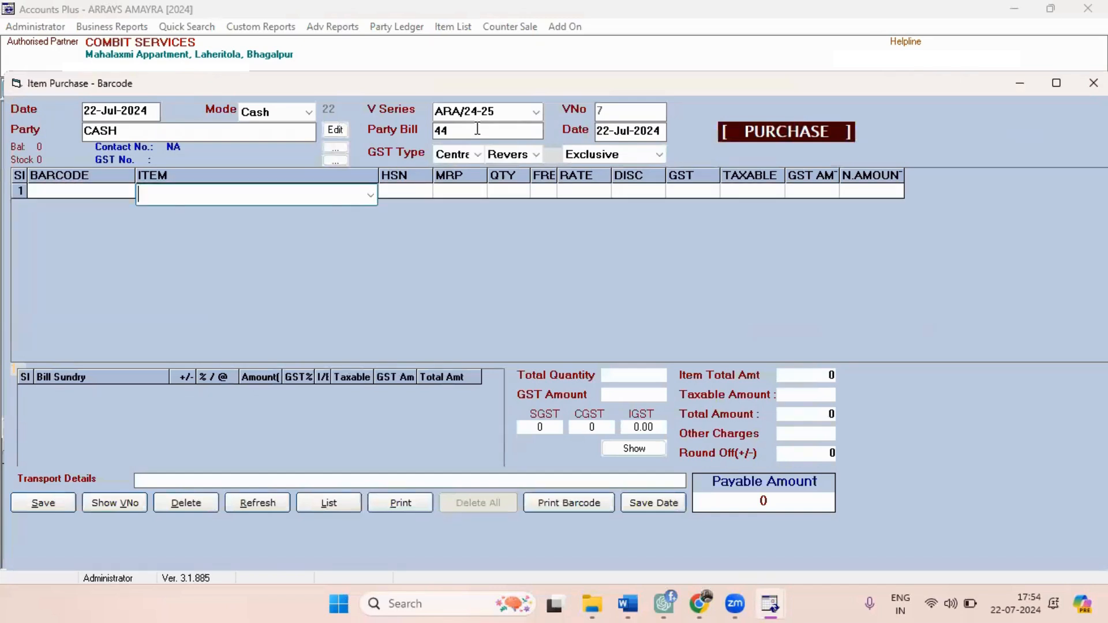
Choose Horlicks 1kg as the item in the purchase's first row.
key(Return)
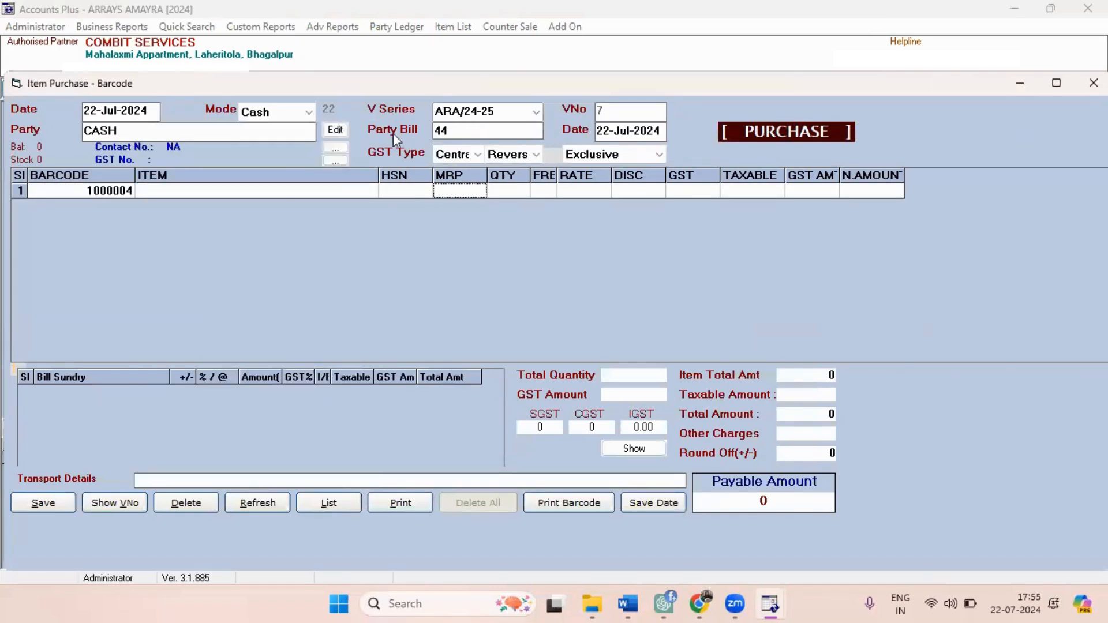
click(269, 189)
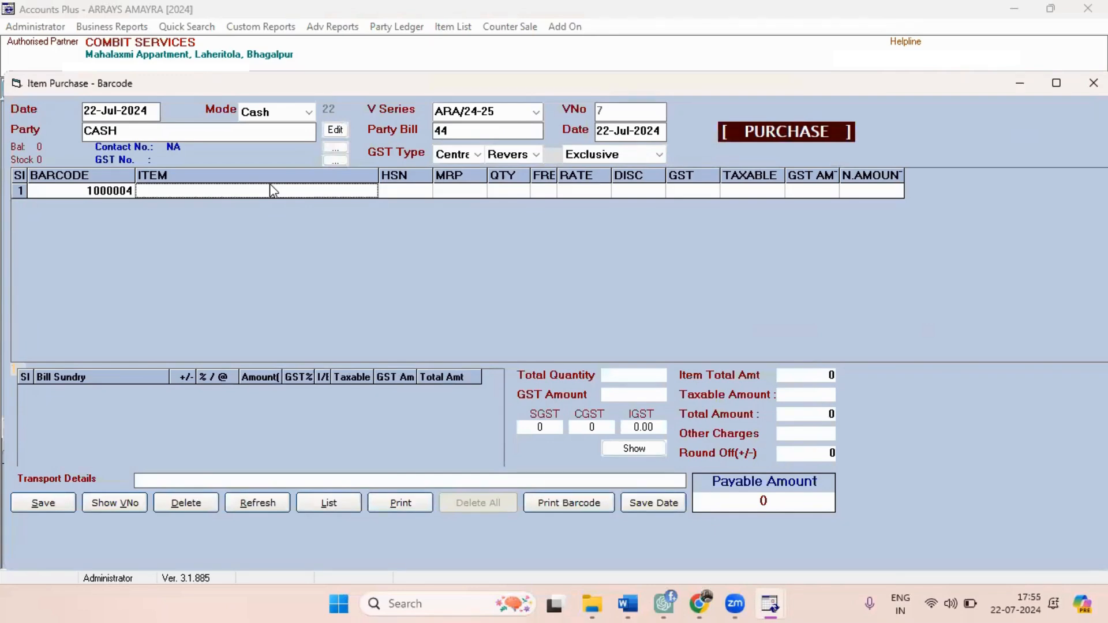
key(Return)
text(ho)
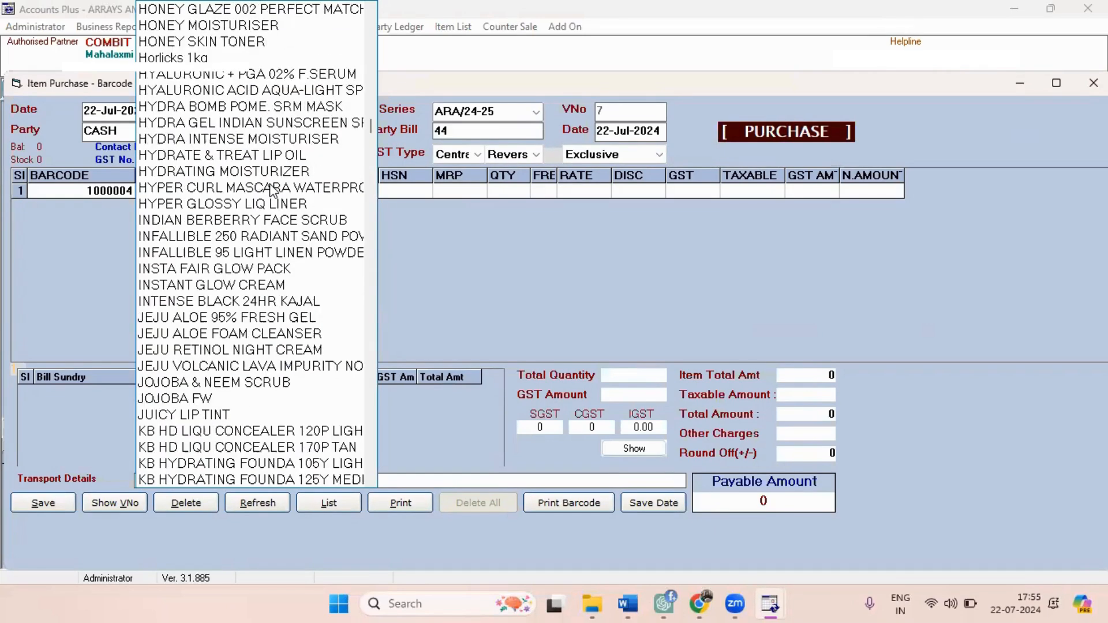
key(Down)
key(Down)
key(Down)
key(Down)
key(Return)
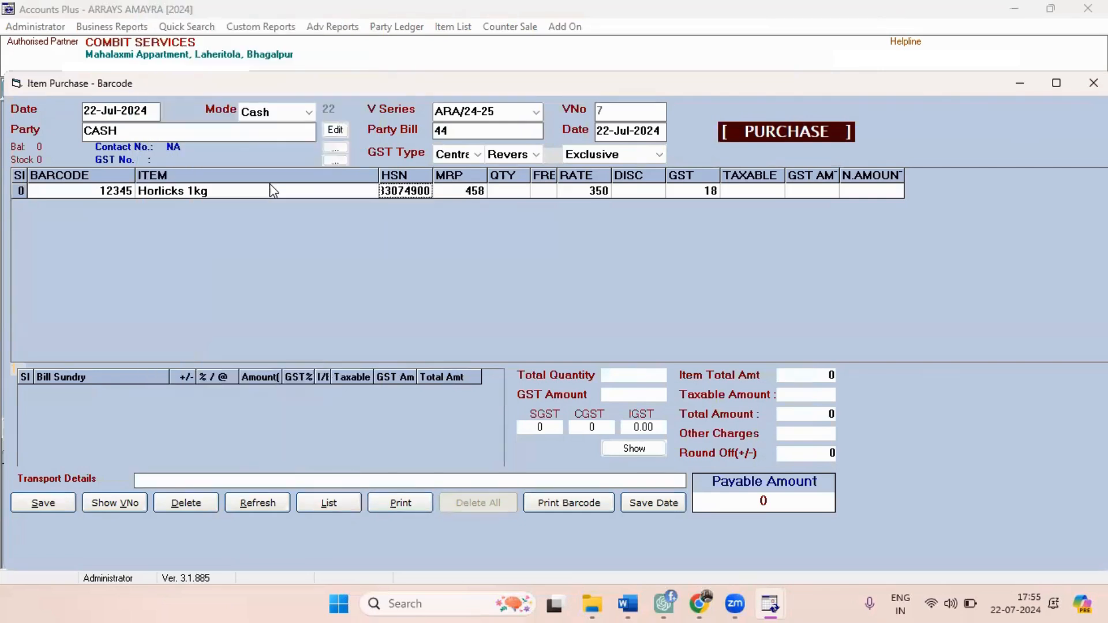
Enter a quantity of 10 for Horlicks 1kg and complete the purchase row with no discount.
key(Return)
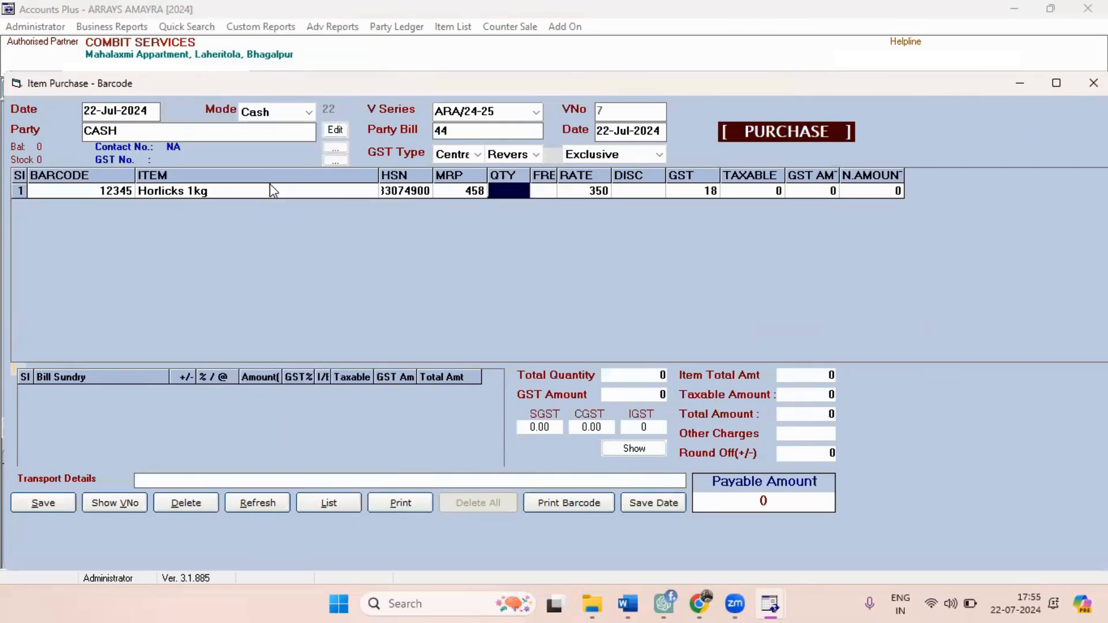
text(2)
key(BackSpace)
text(10)
key(Return)
key(Return)
key(Return)
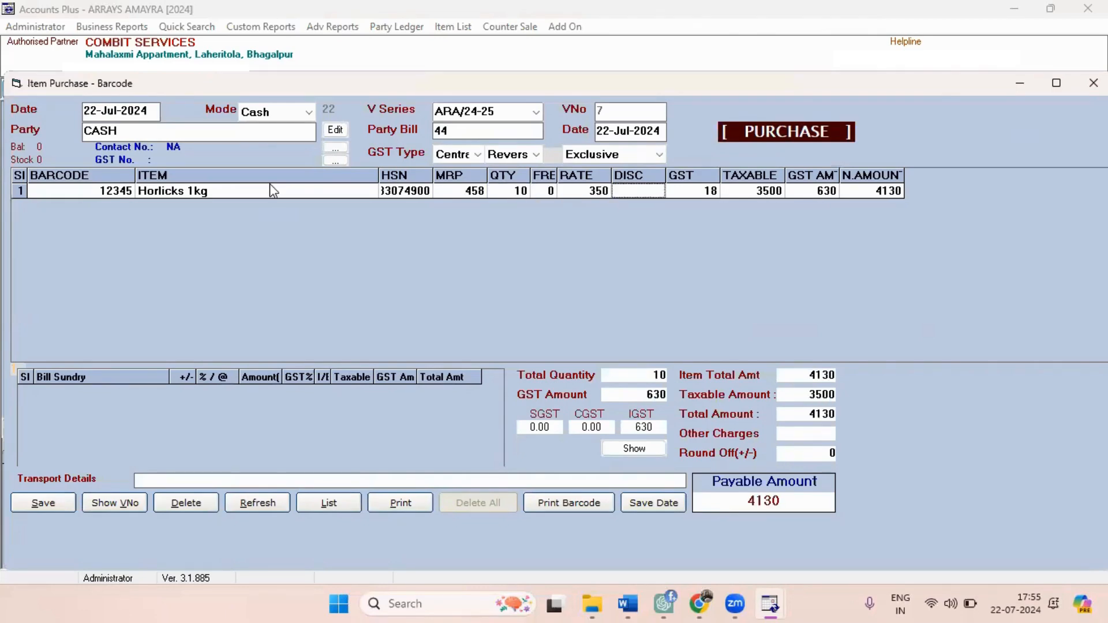
Save the cash purchase as voucher 7 and close the purchase entry.
key(Return)
key(Return)
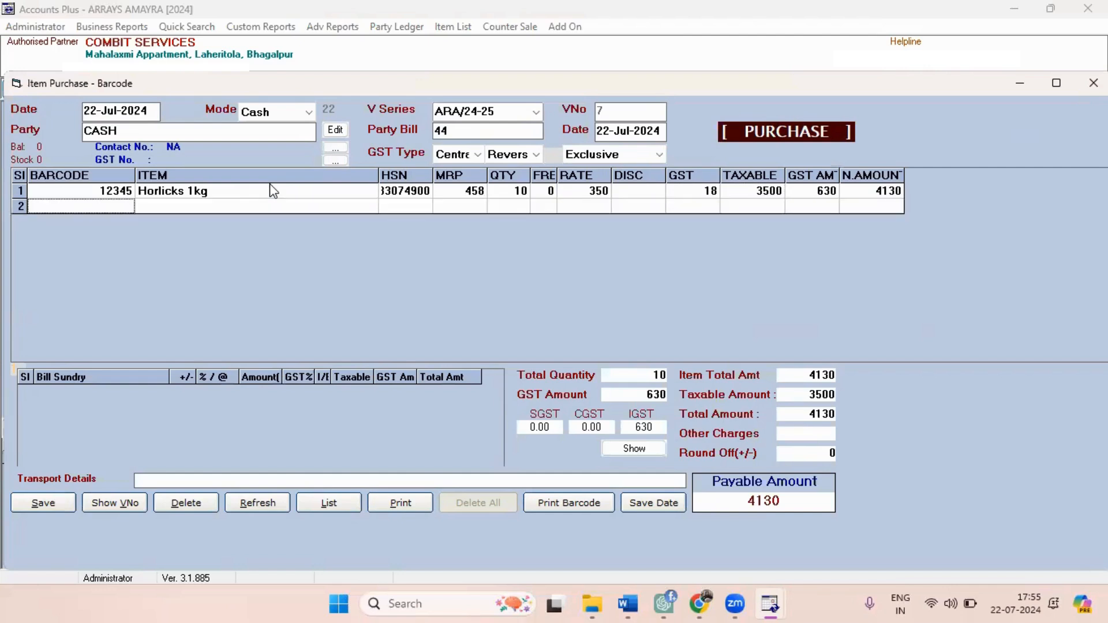
key(Return)
key(Return)
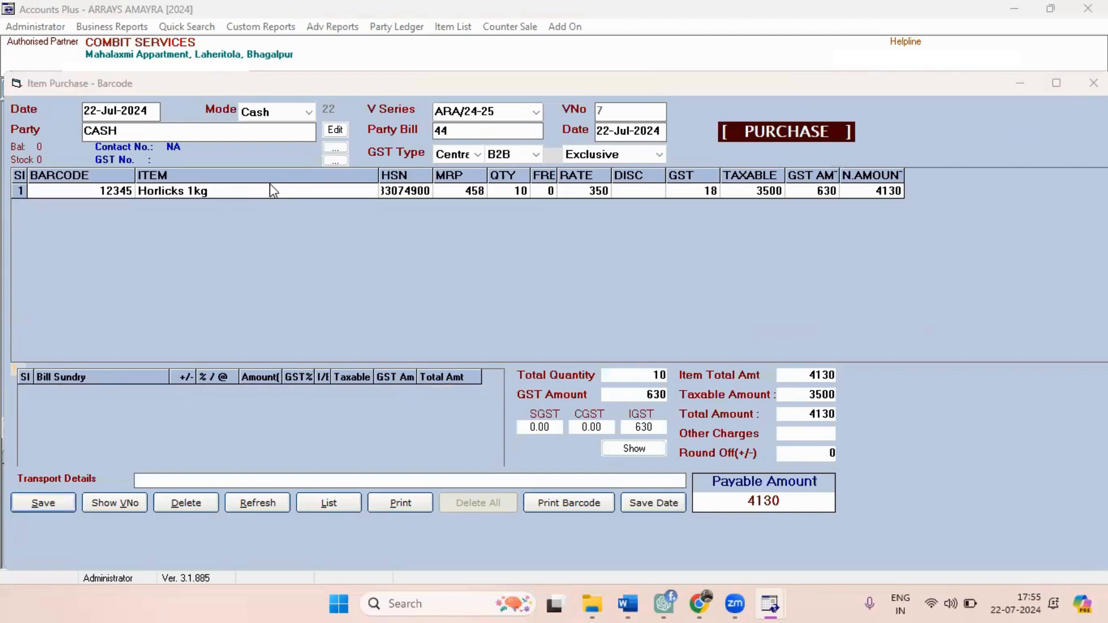
key(Return)
key(Return)
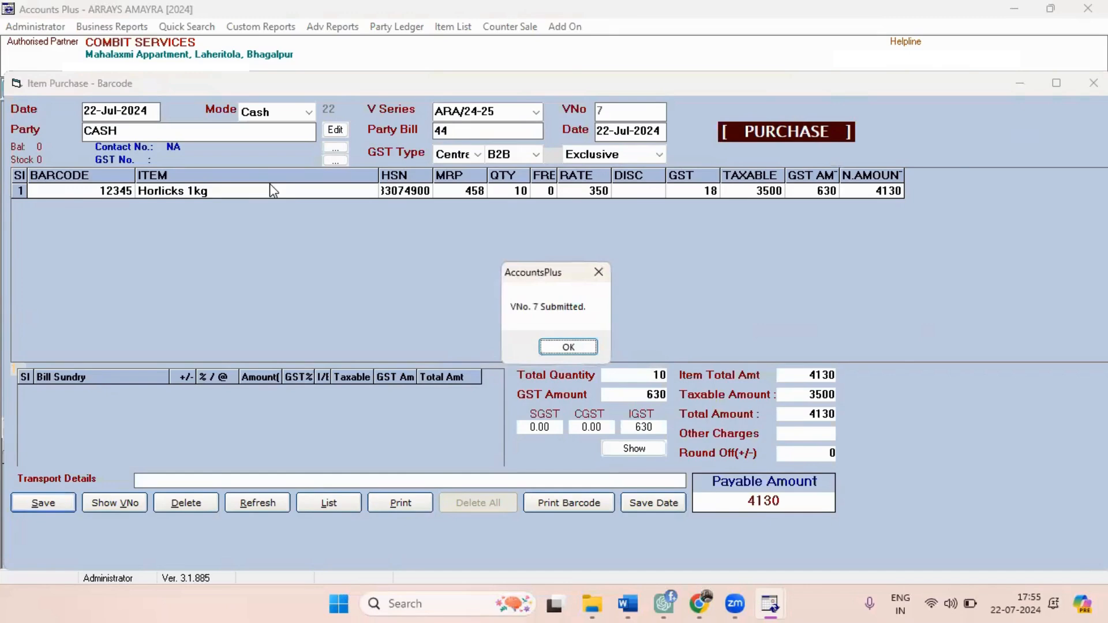
key(Return)
click(1094, 83)
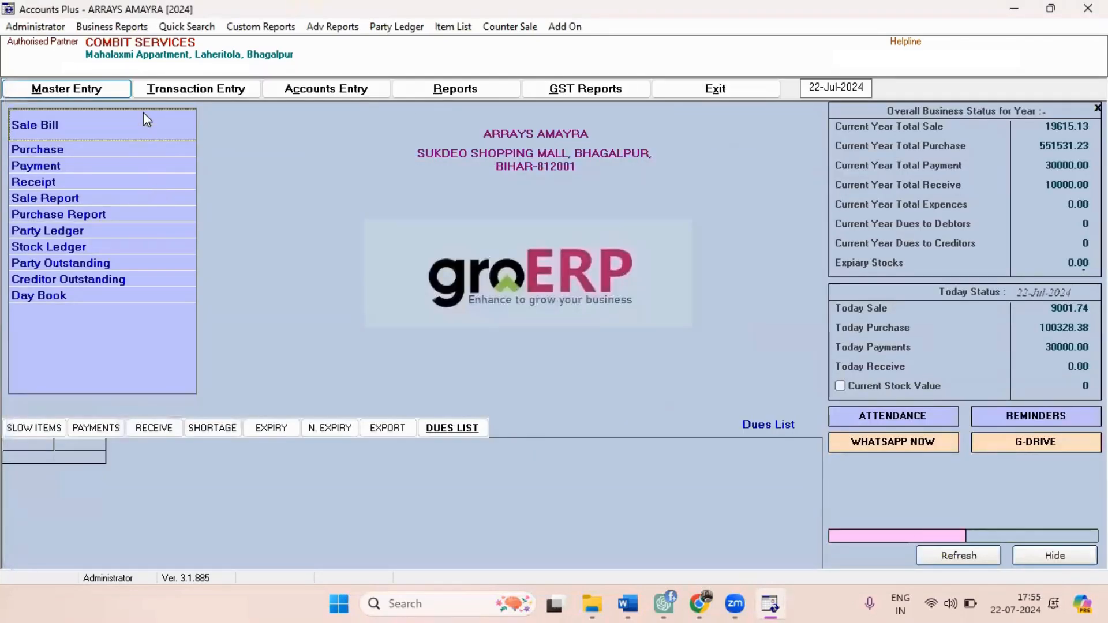
Start a new sale bill for the CASH party, leaving the customer details blank, and go to its first item row.
click(144, 113)
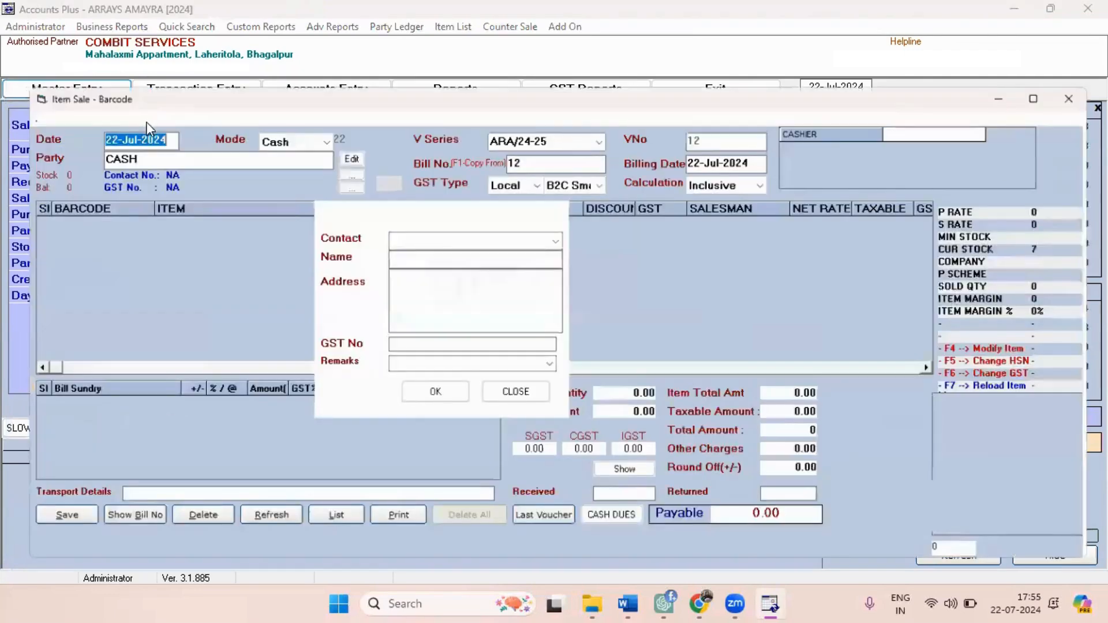
click(518, 400)
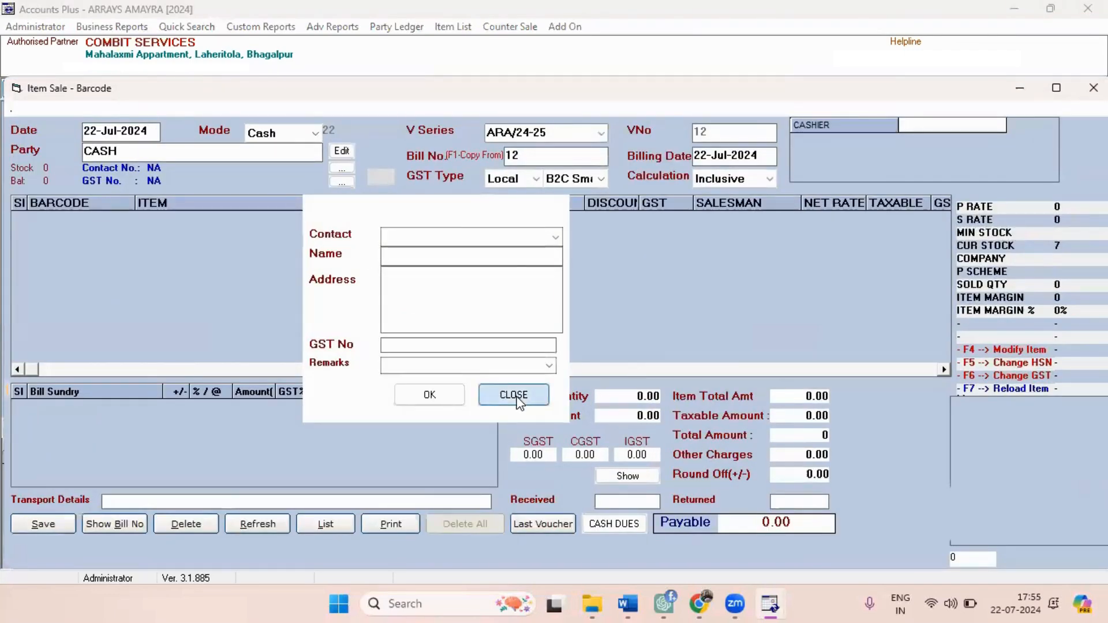
click(149, 159)
key(Return)
key(Escape)
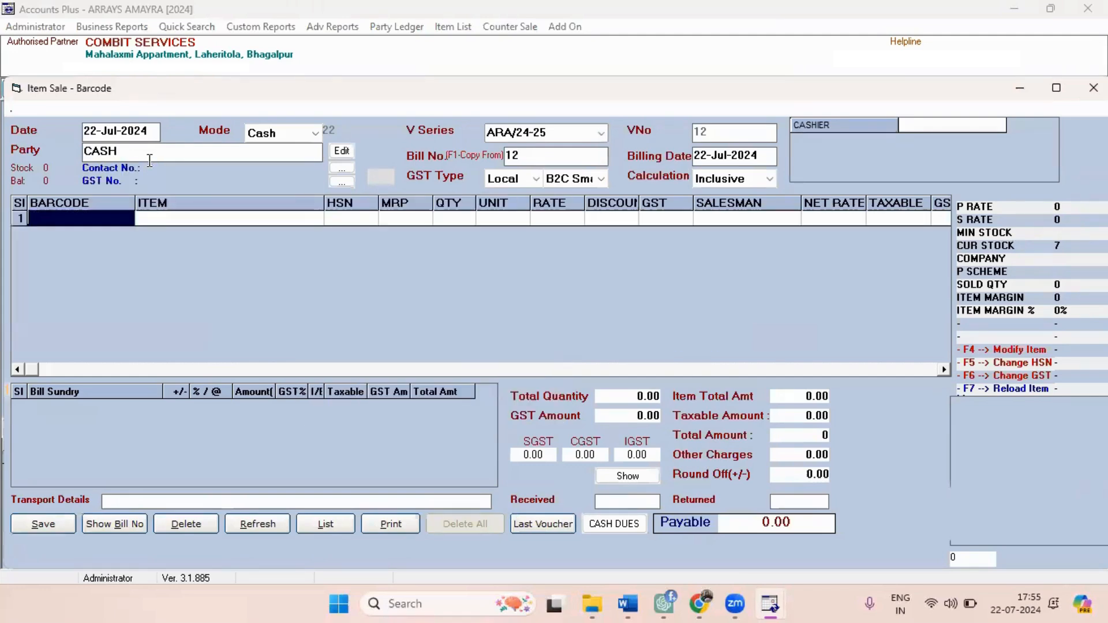
Add Horlicks 1kg to the sale bill's first row by its barcode 12345, with quantity 1 at rate 412.2.
key(Return)
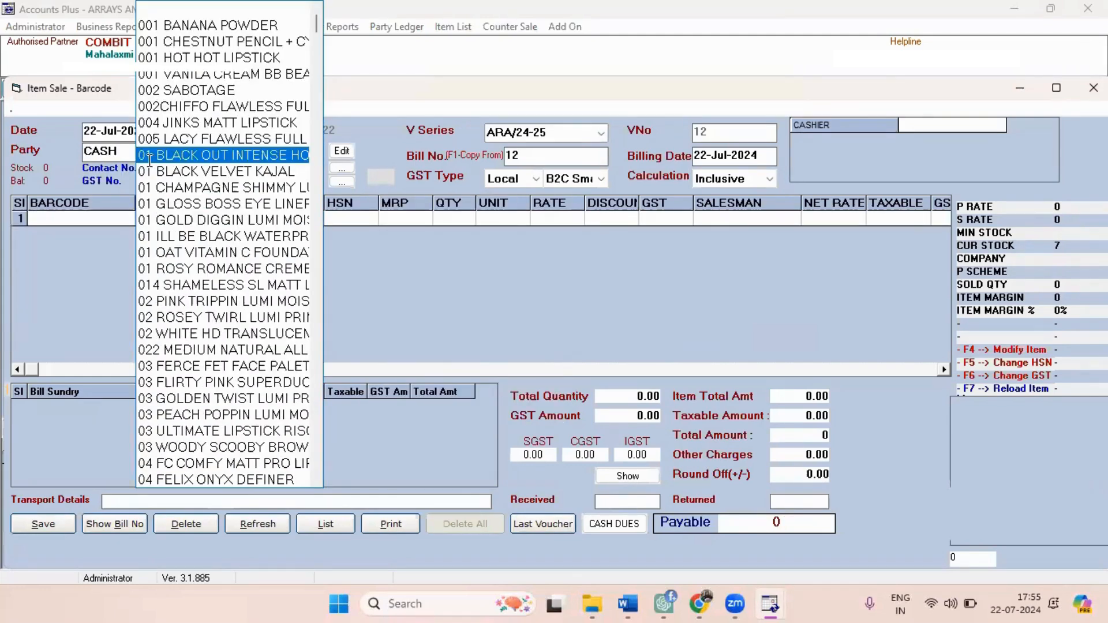
click(89, 221)
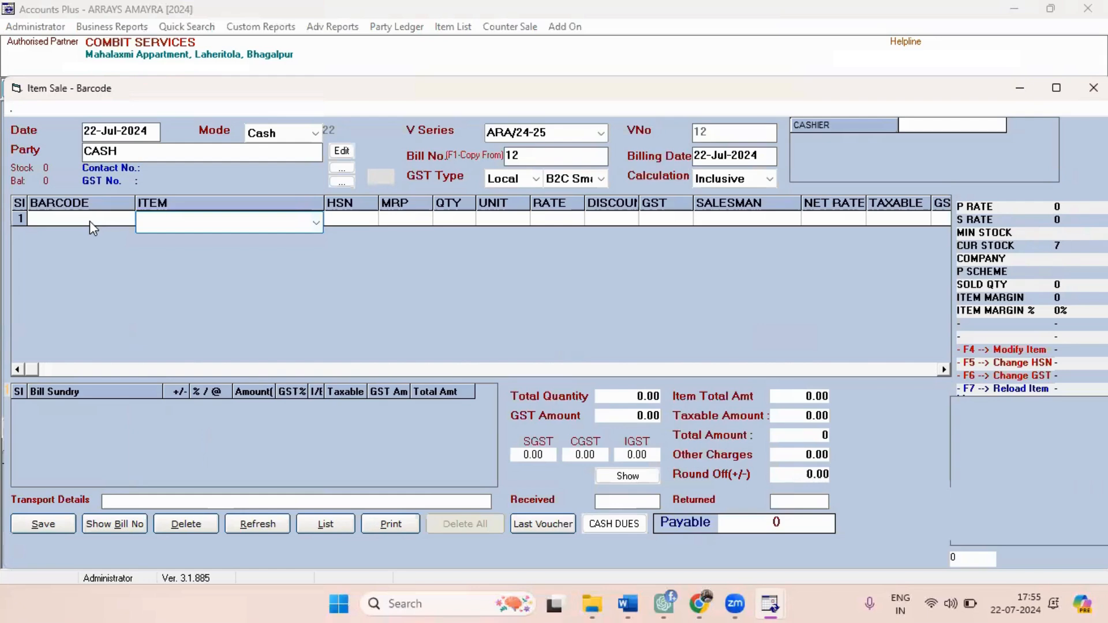
text(12)
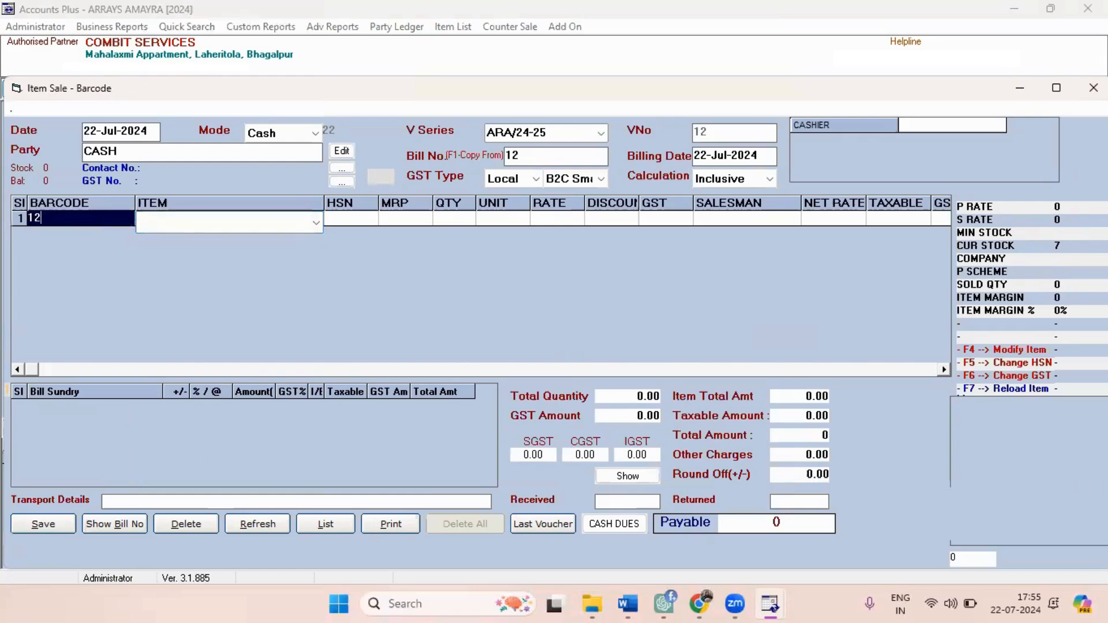
text(345)
key(Return)
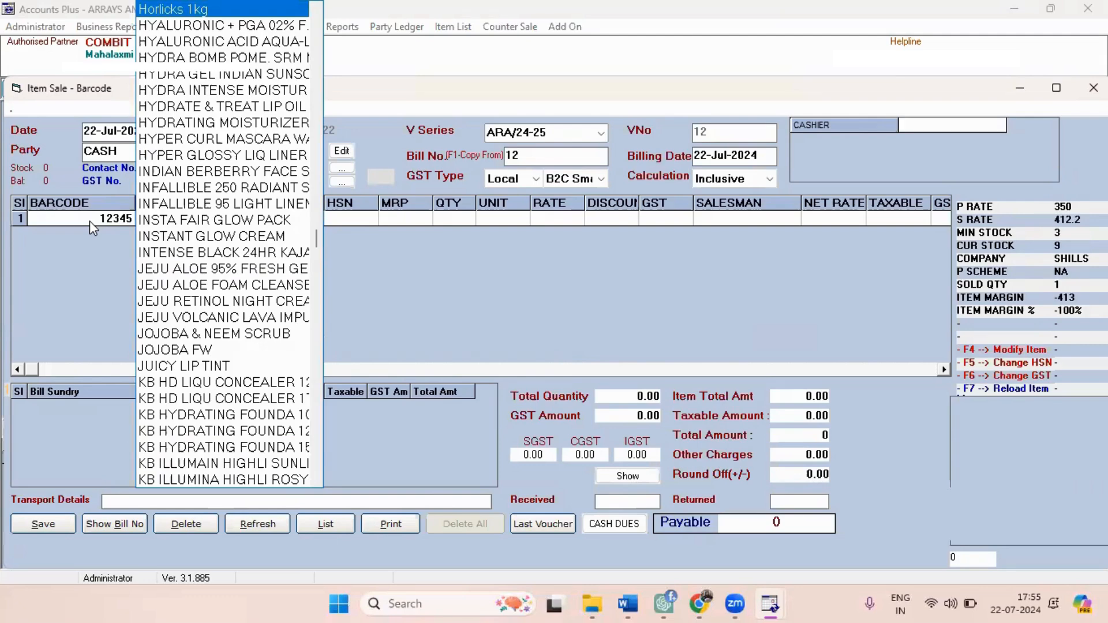
key(Return)
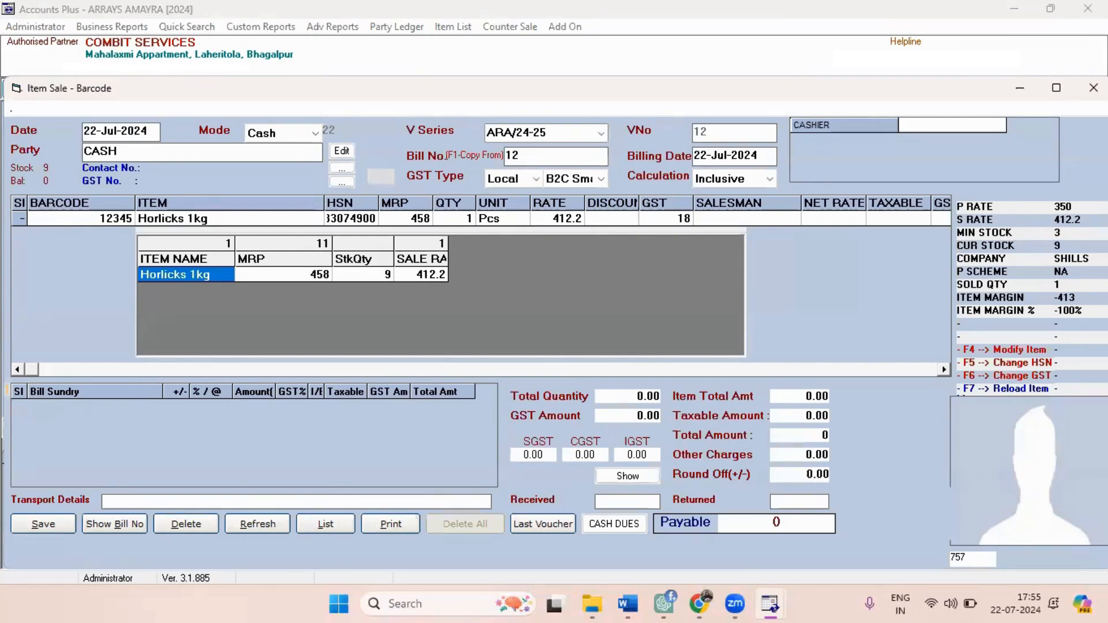
key(Return)
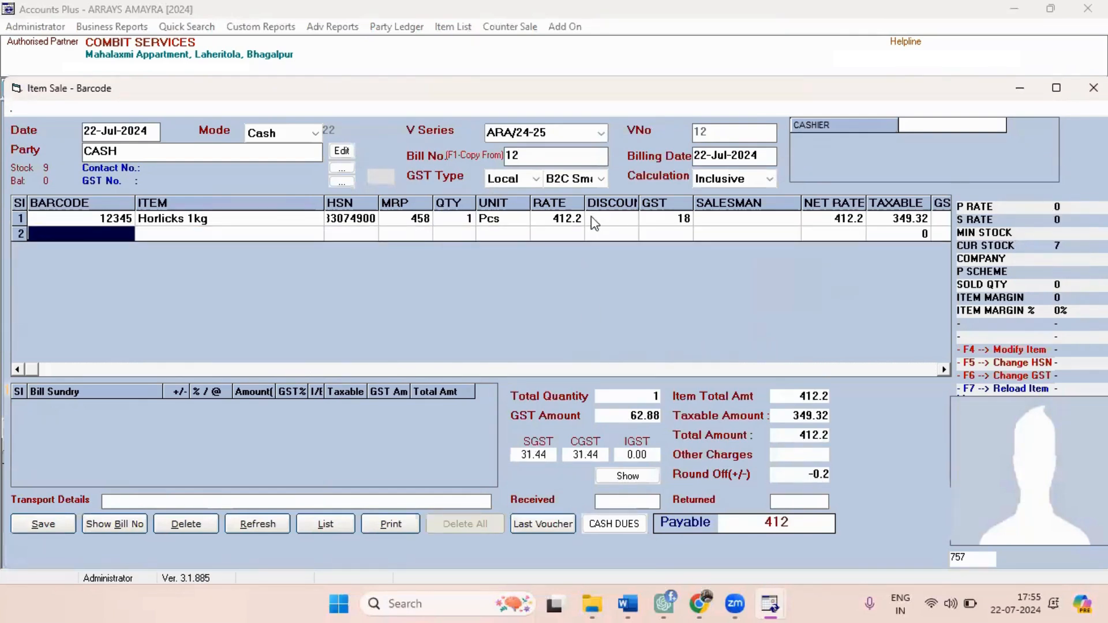
Open the rate of the Horlicks 1kg row for editing.
click(570, 224)
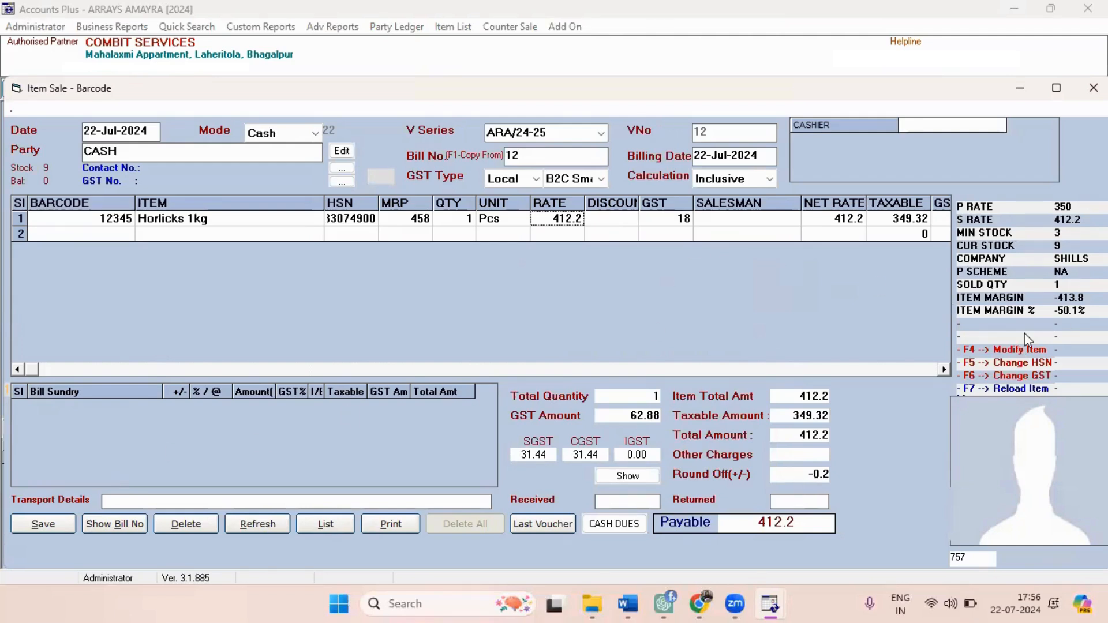
Save the Horlicks 1kg cash sale as bill 12 without printing it, dismiss the new customer details form, and close the sale entry.
click(30, 528)
key(Return)
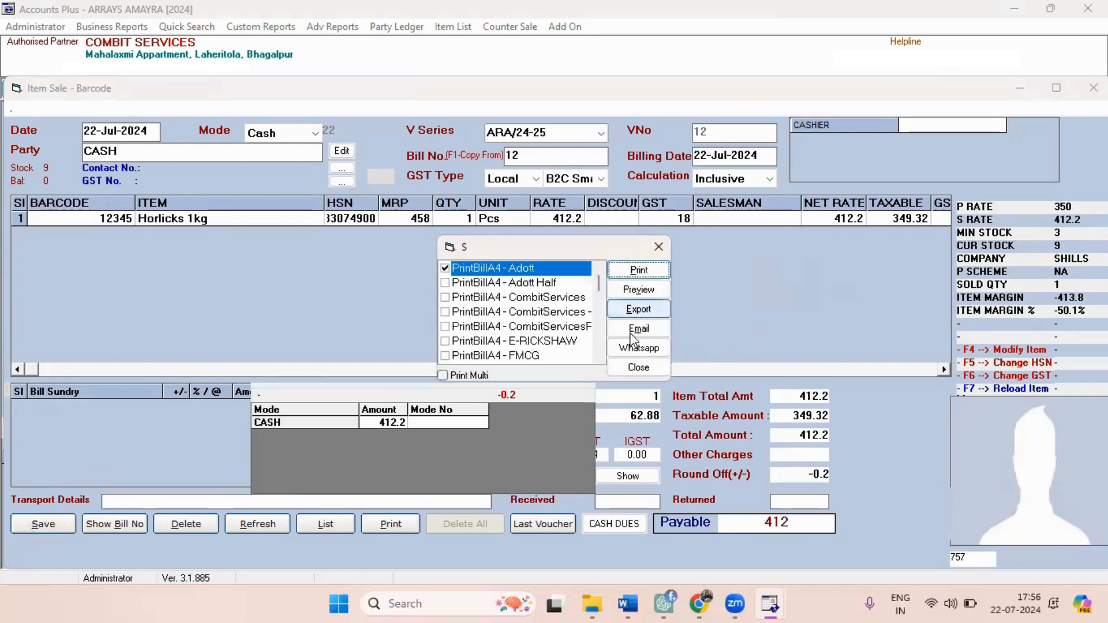
click(615, 366)
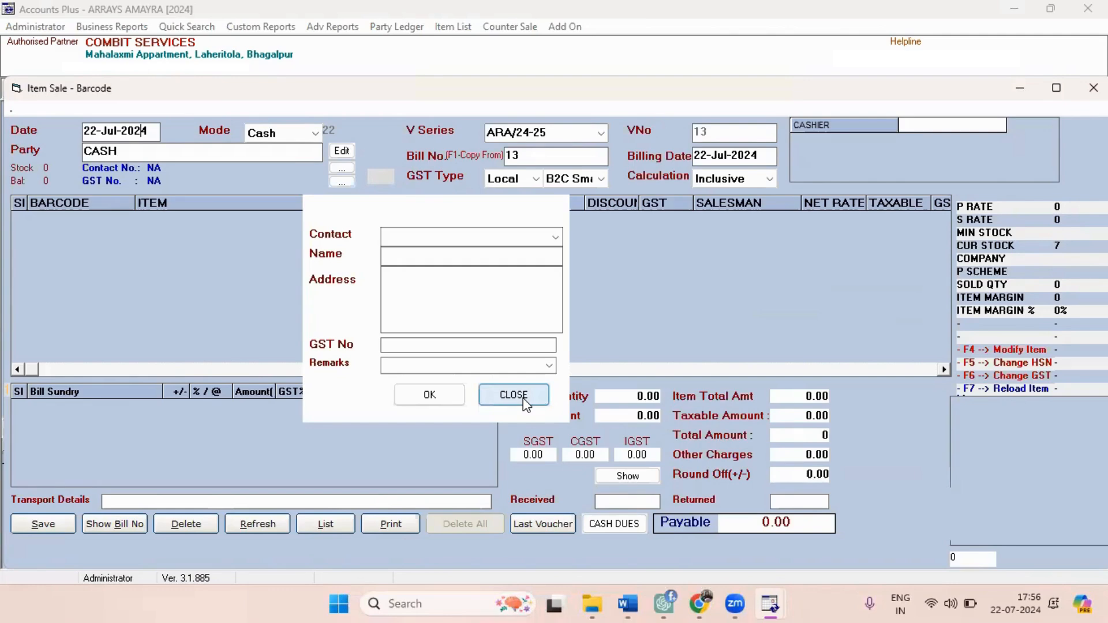
click(513, 395)
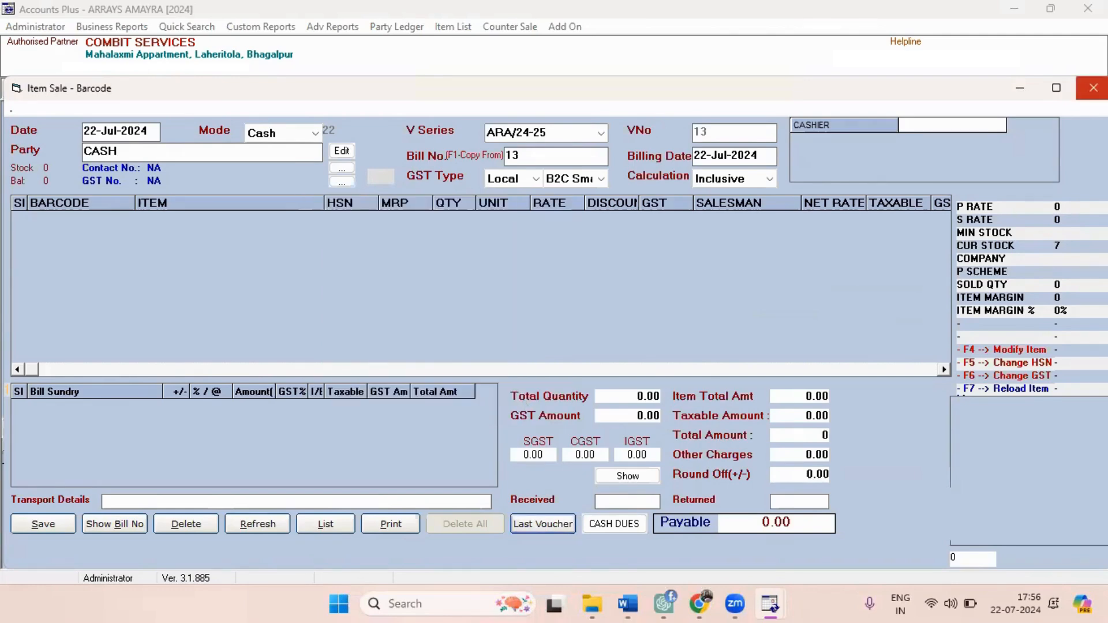
click(1092, 88)
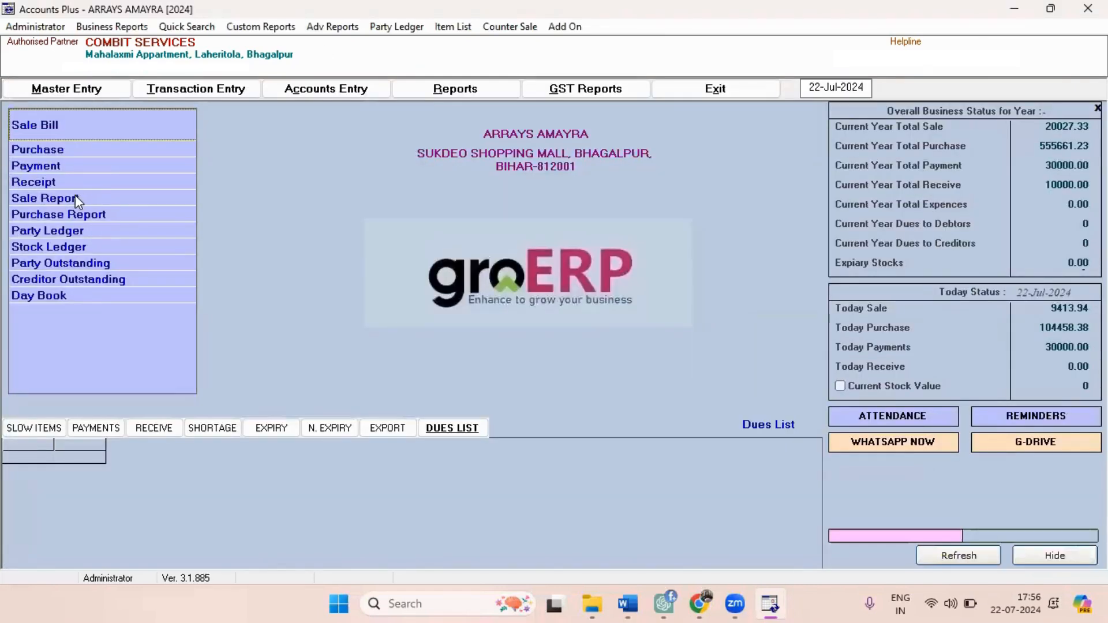
click(59, 168)
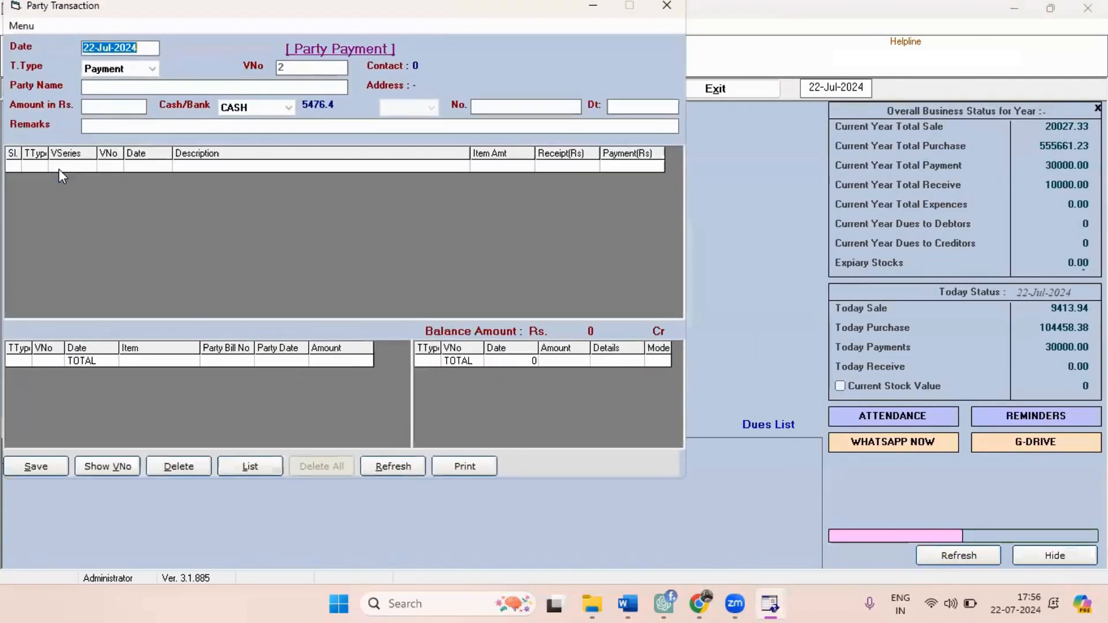
click(129, 68)
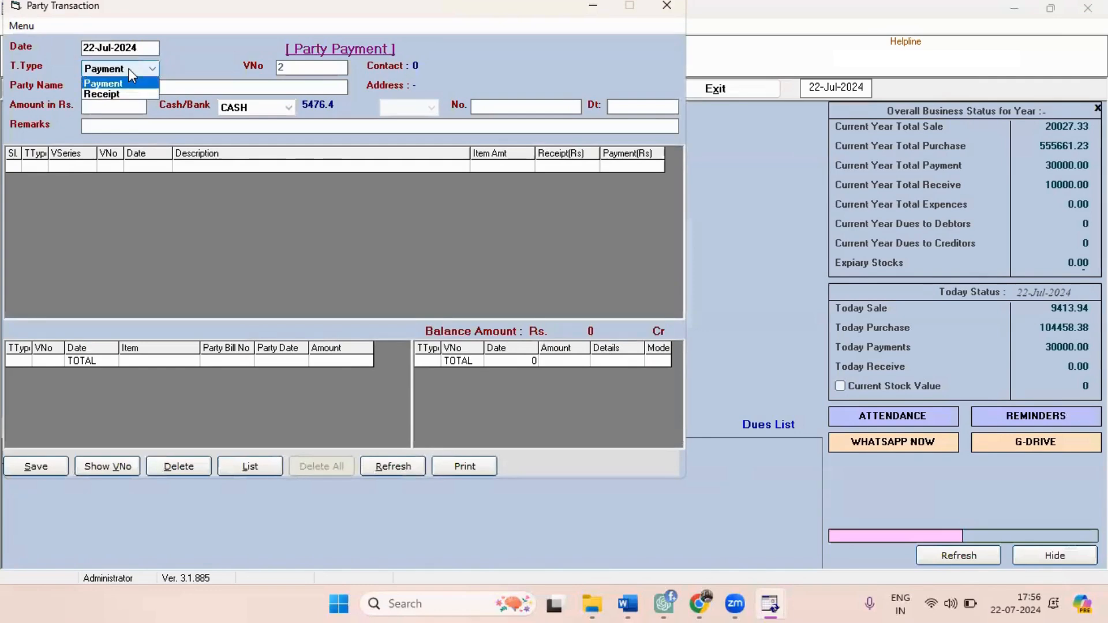
key(Return)
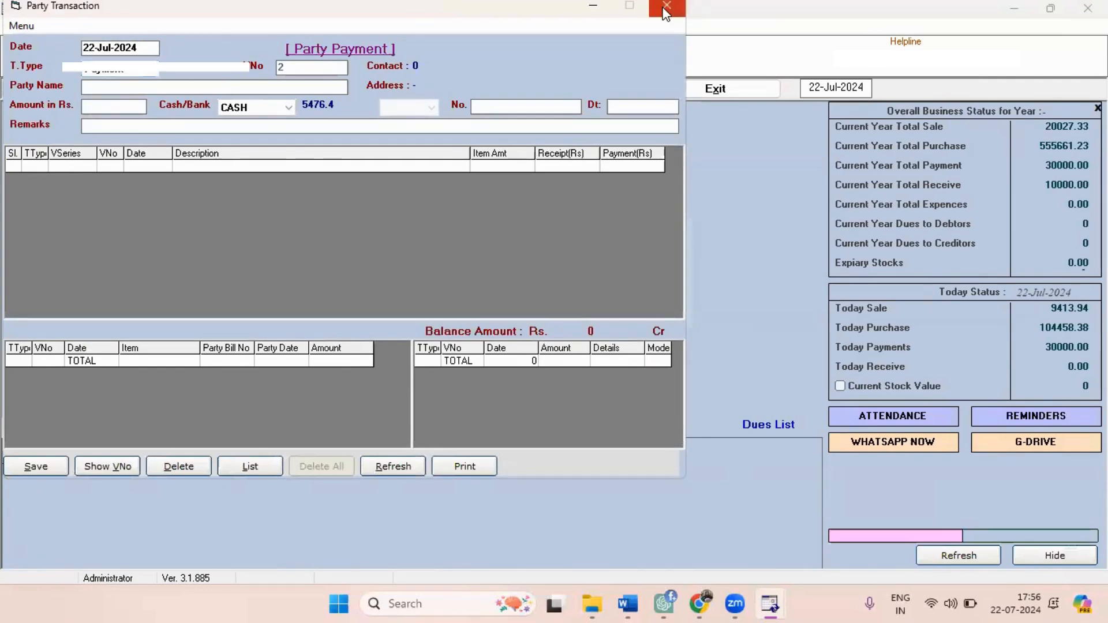
click(666, 6)
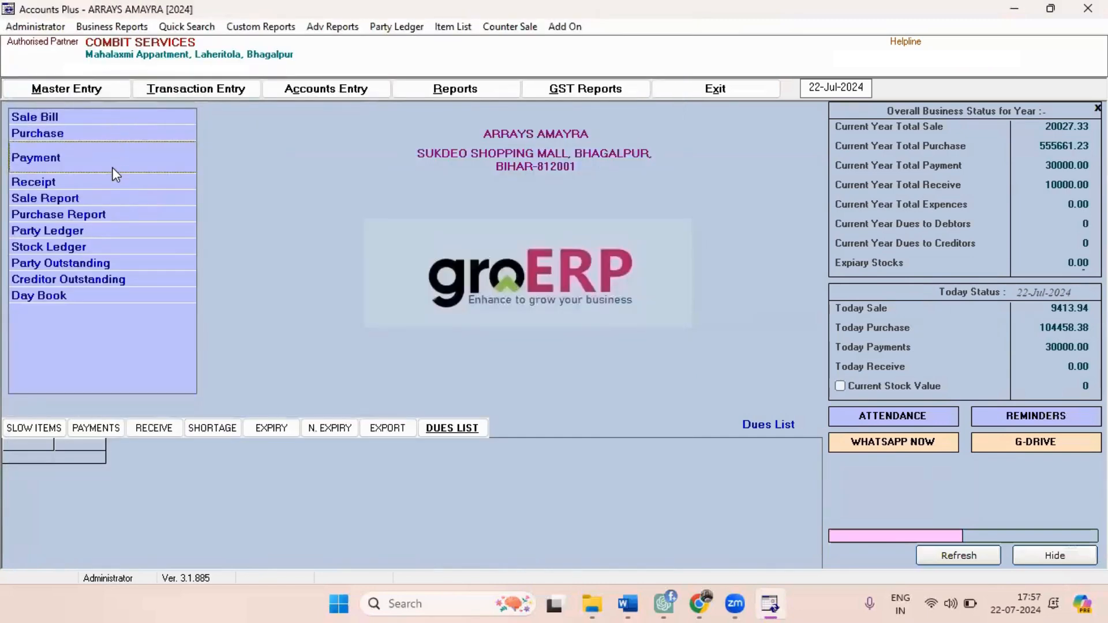
Enter a new party payment of Rs. 30000 to KRISHNA ENTERPRISES, paid from CASH and dated 22-Jul-2024.
click(112, 168)
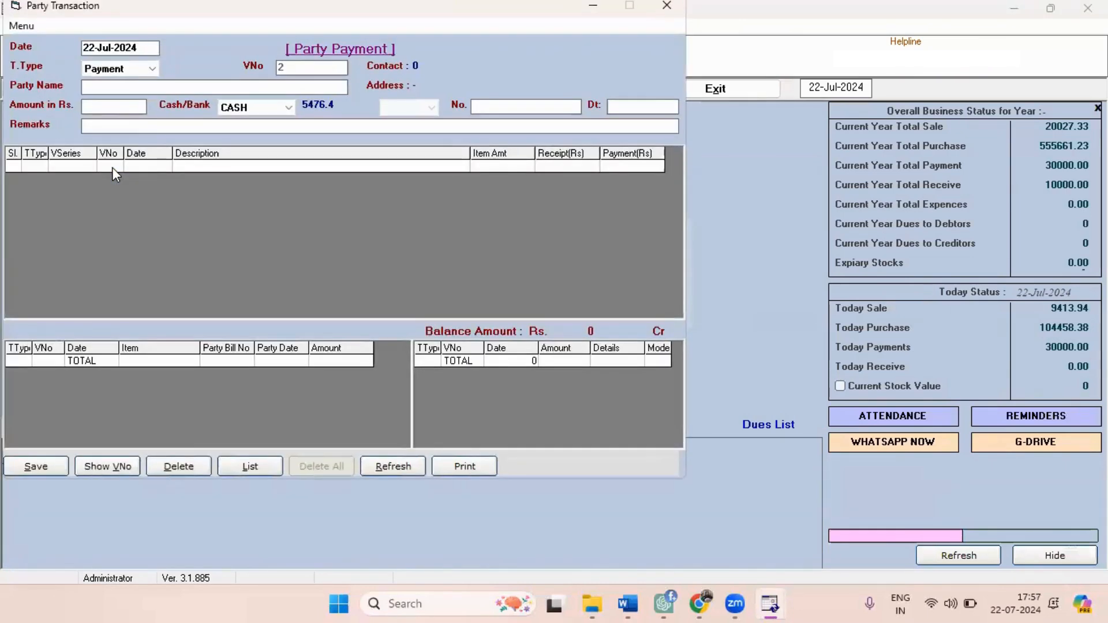
key(Down)
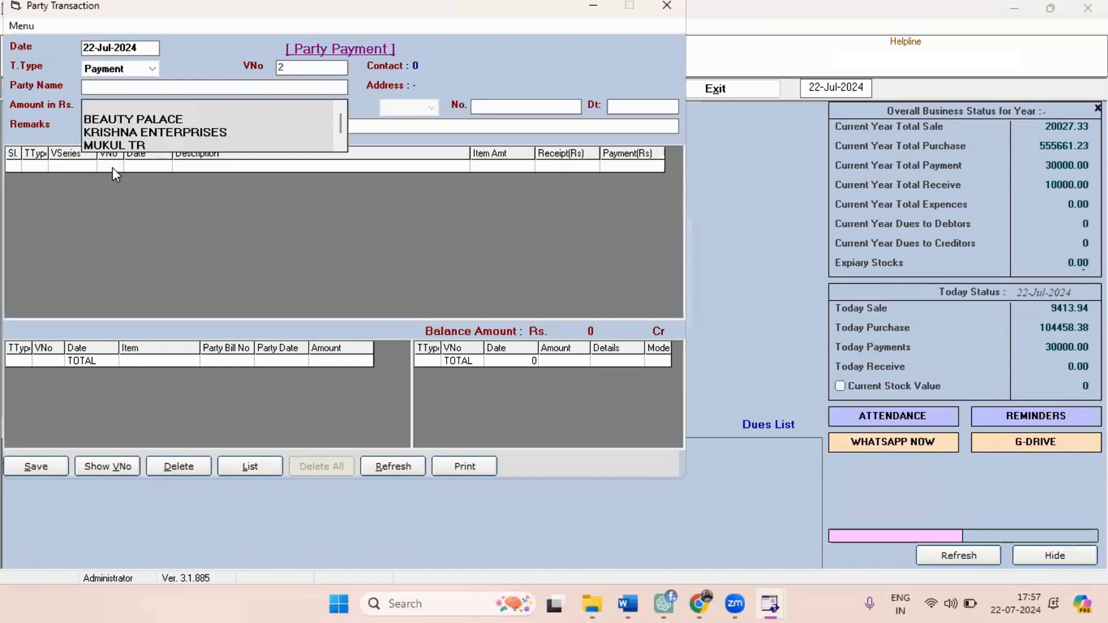
key(Down)
key(Down)
key(Down)
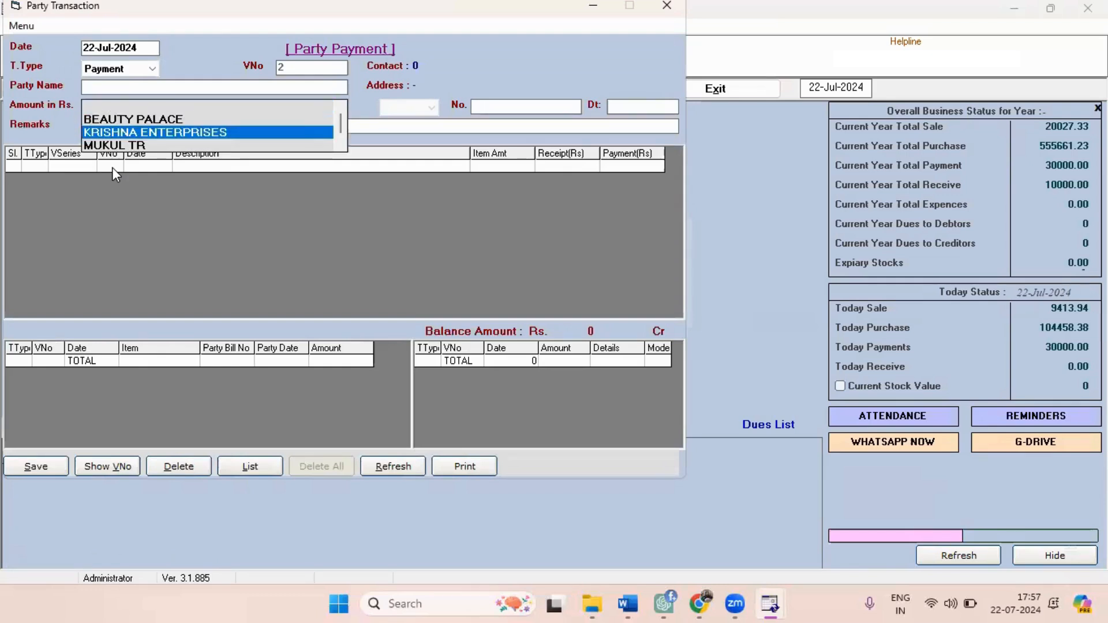
key(Return)
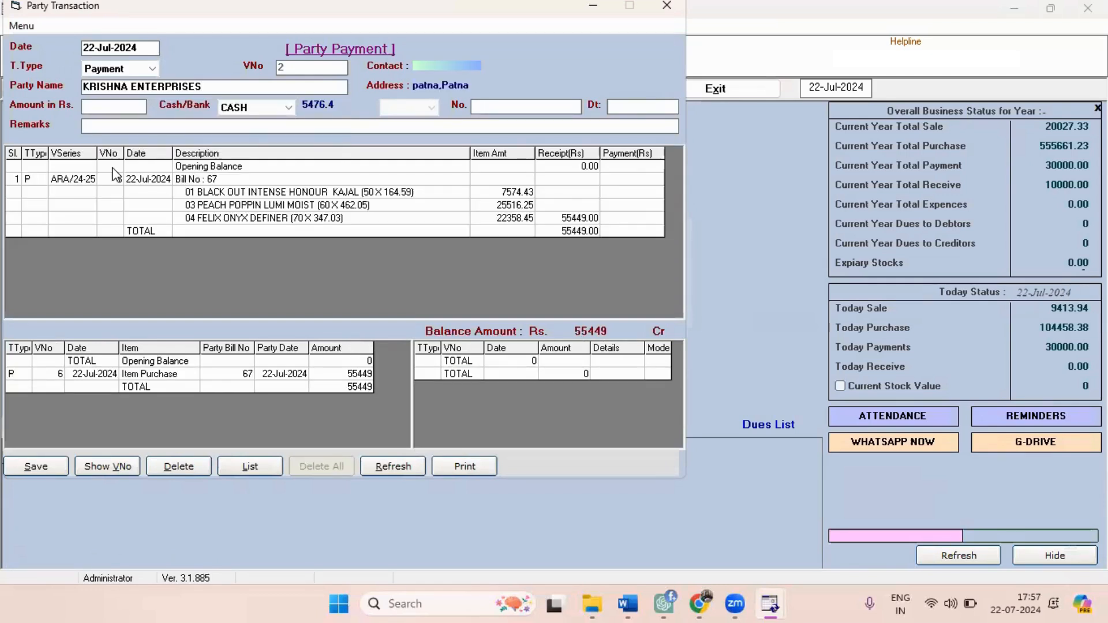
text(30000)
click(263, 108)
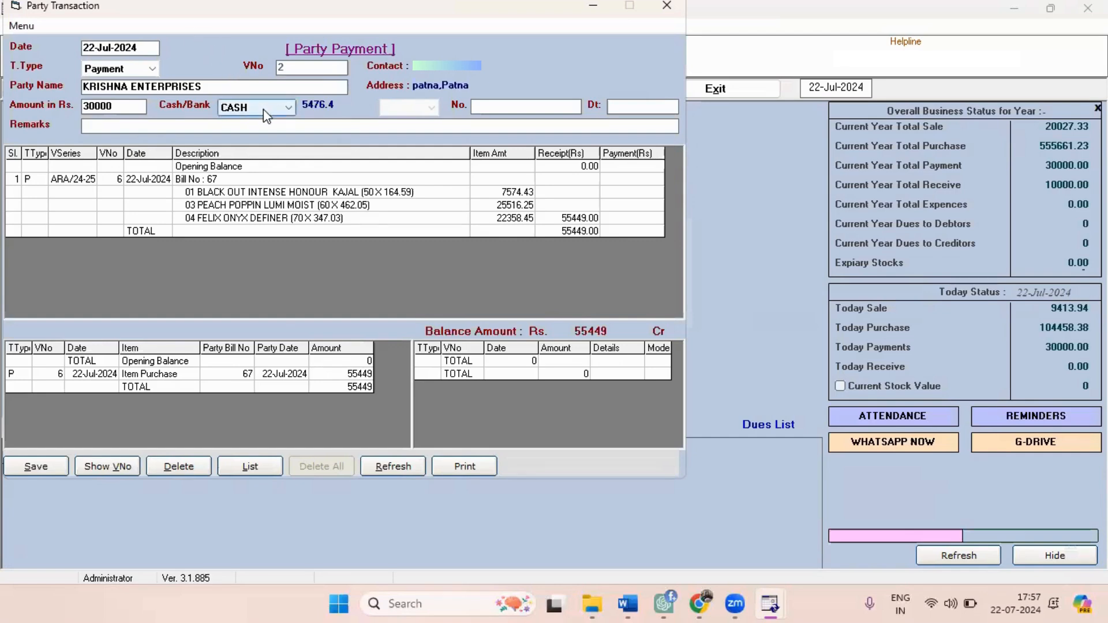
click(257, 119)
Save the KRISHNA ENTERPRISES payment voucher, cancel its PDF printout, and close the party transaction form.
key(alt+s)
key(Return)
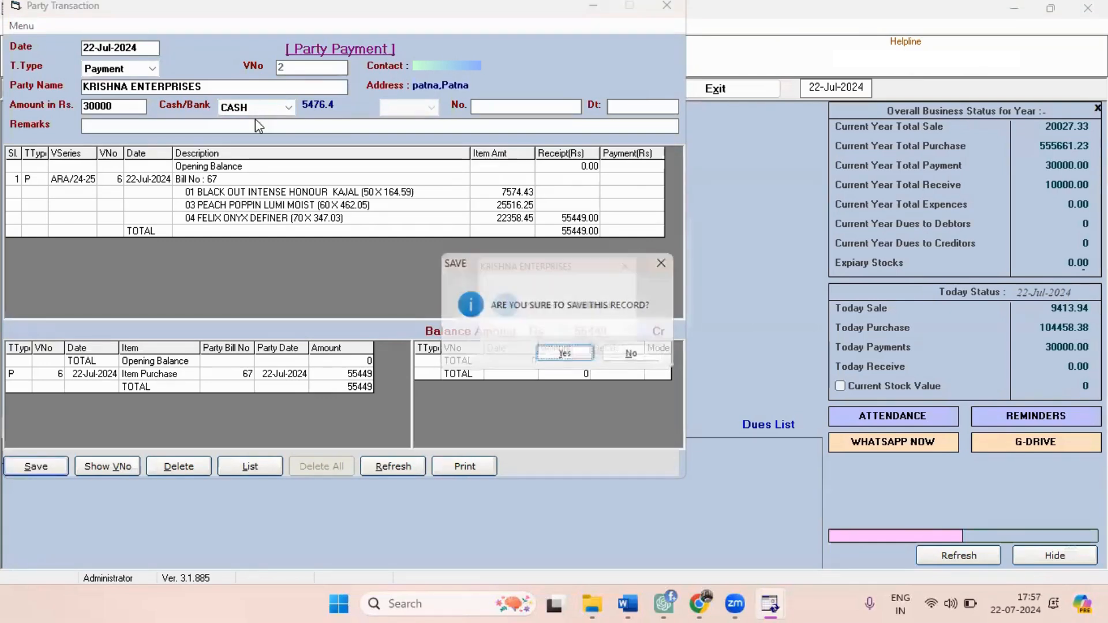
key(Return)
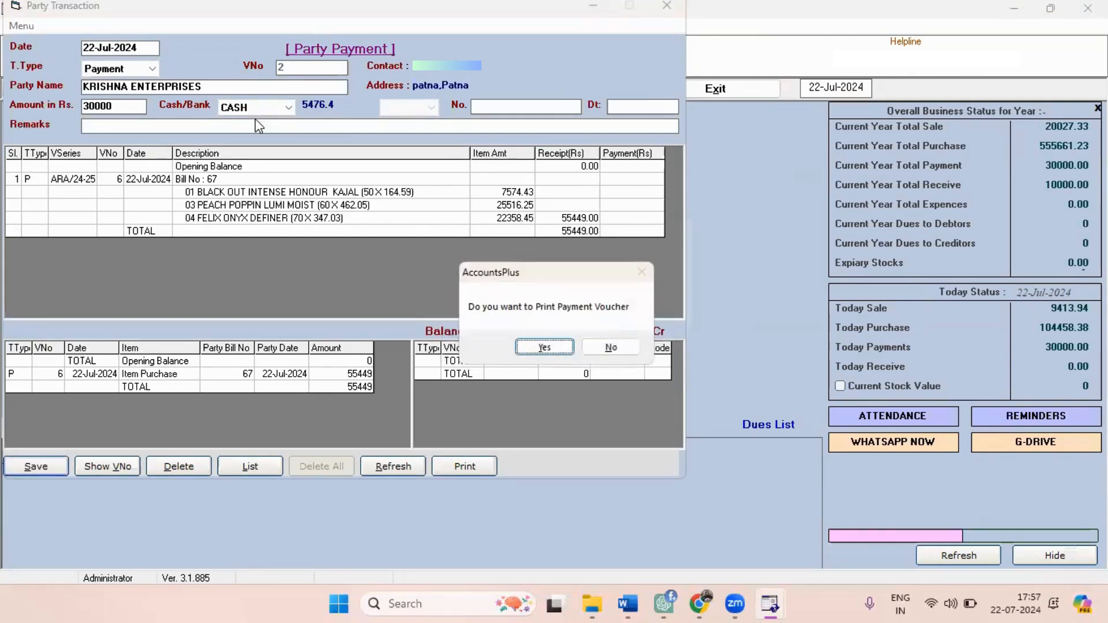
key(Return)
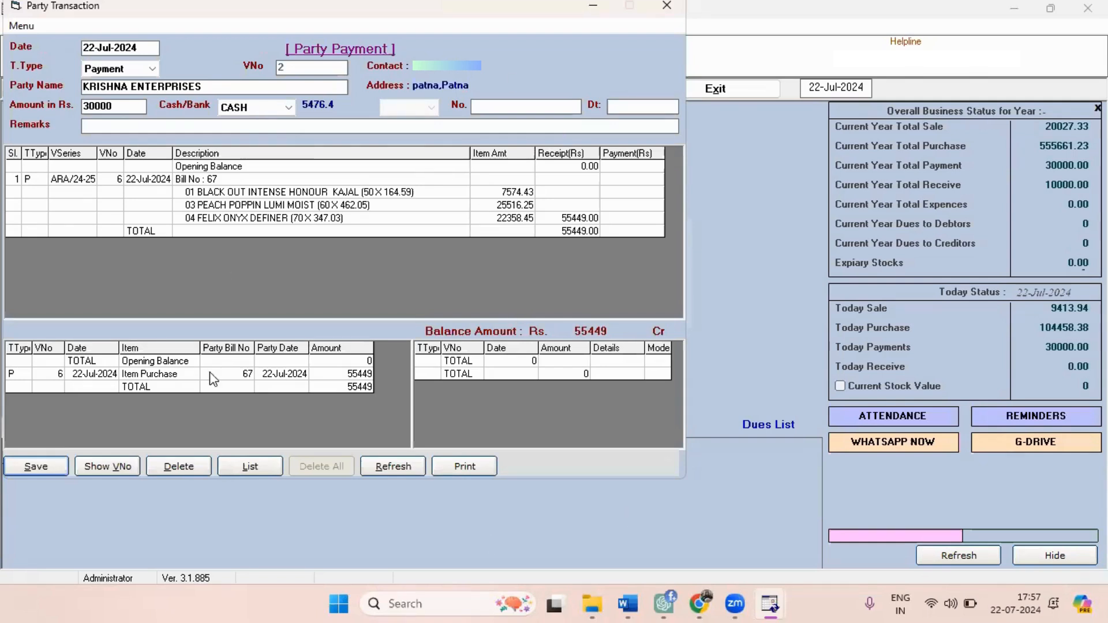
click(503, 396)
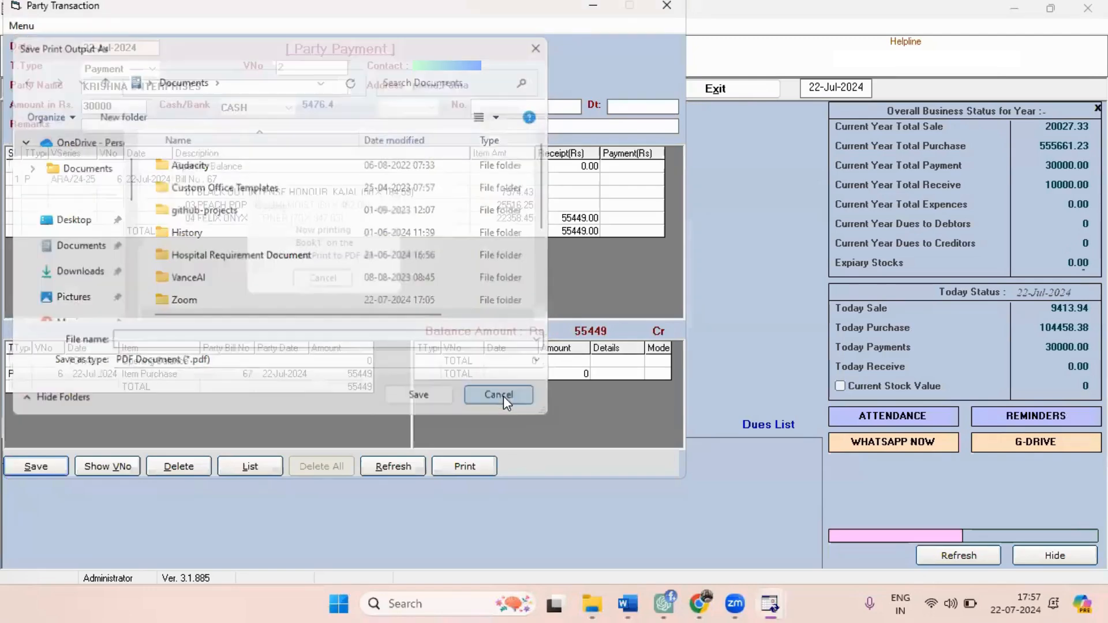
click(666, 5)
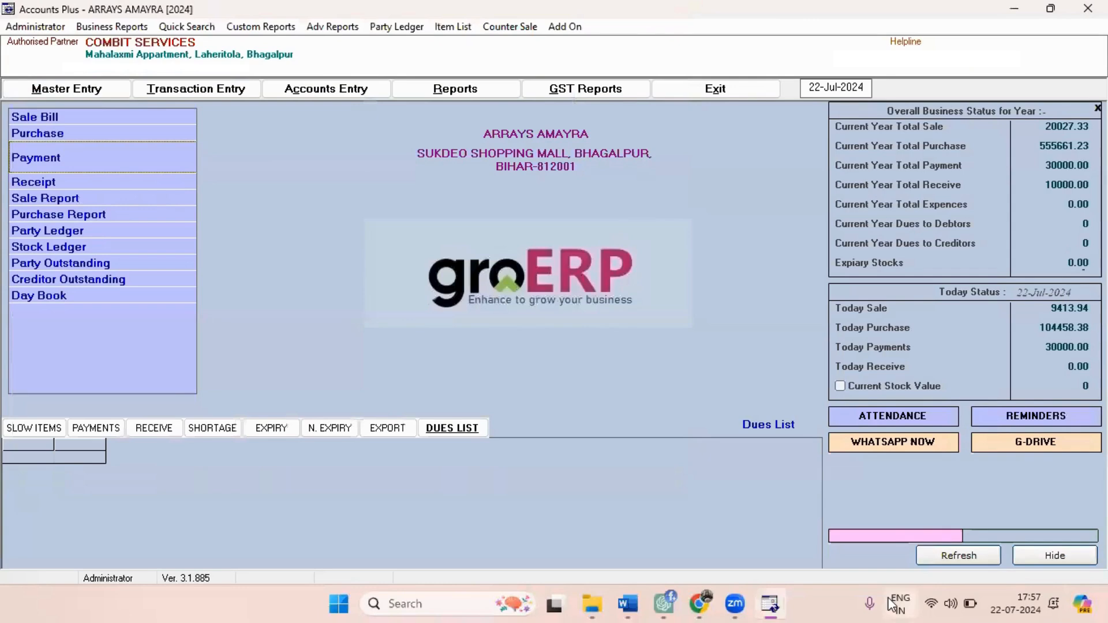
Refresh the business status figures and show the Day Book from 01-04-2024 to 22-Jul-2024 for all parties.
click(957, 555)
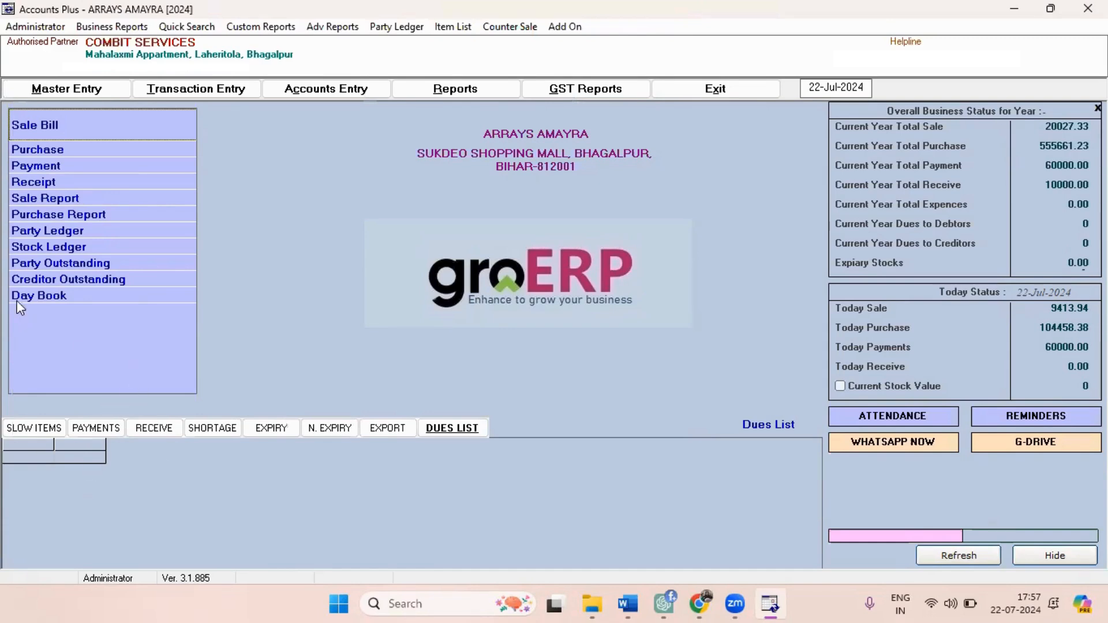
click(31, 300)
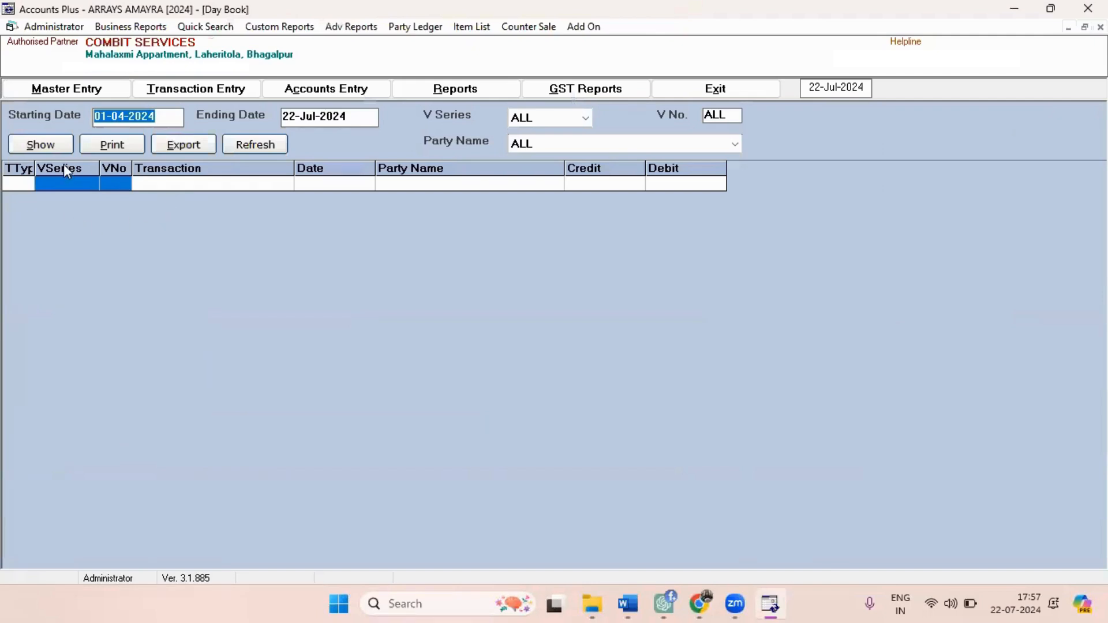
click(53, 147)
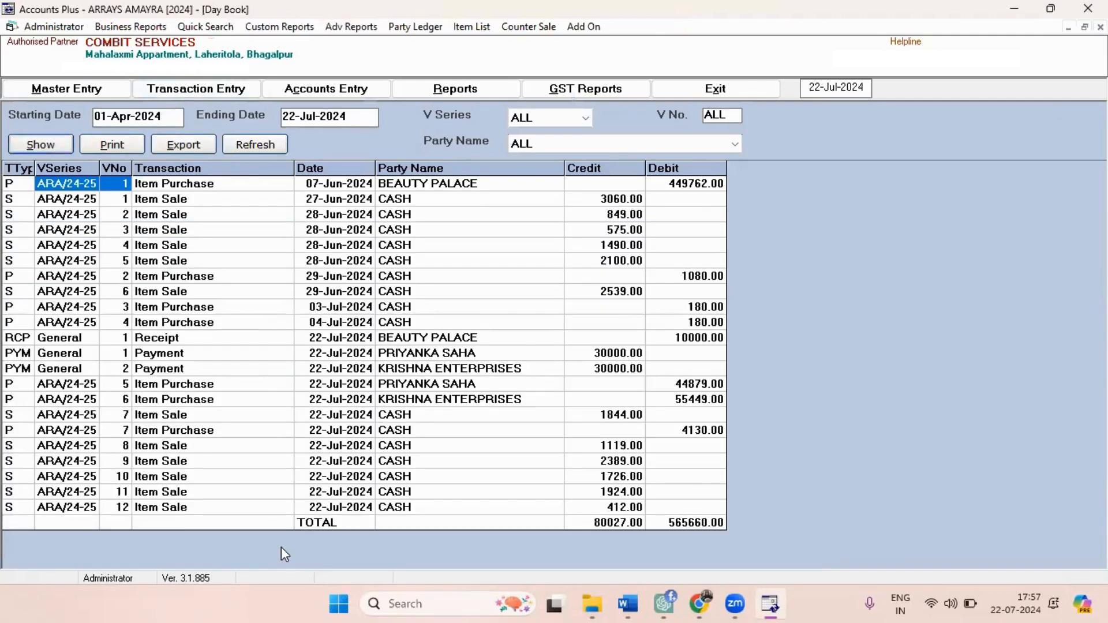
Limit the Day Book to transactions of 22-07-2024 by changing its starting date, view them, and close the report.
click(170, 123)
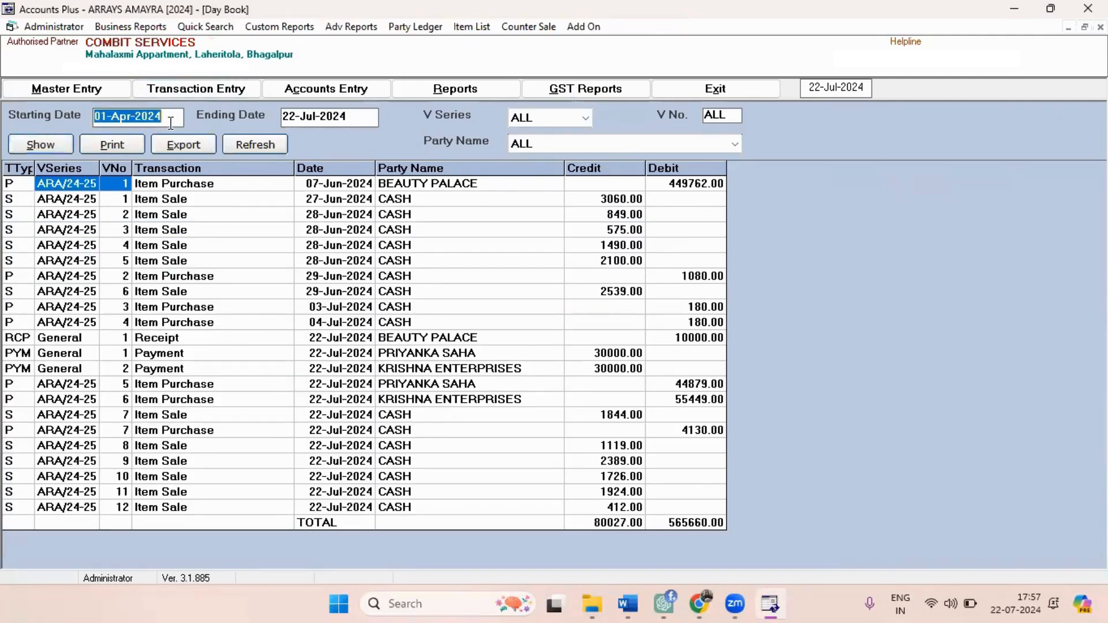
text(22)
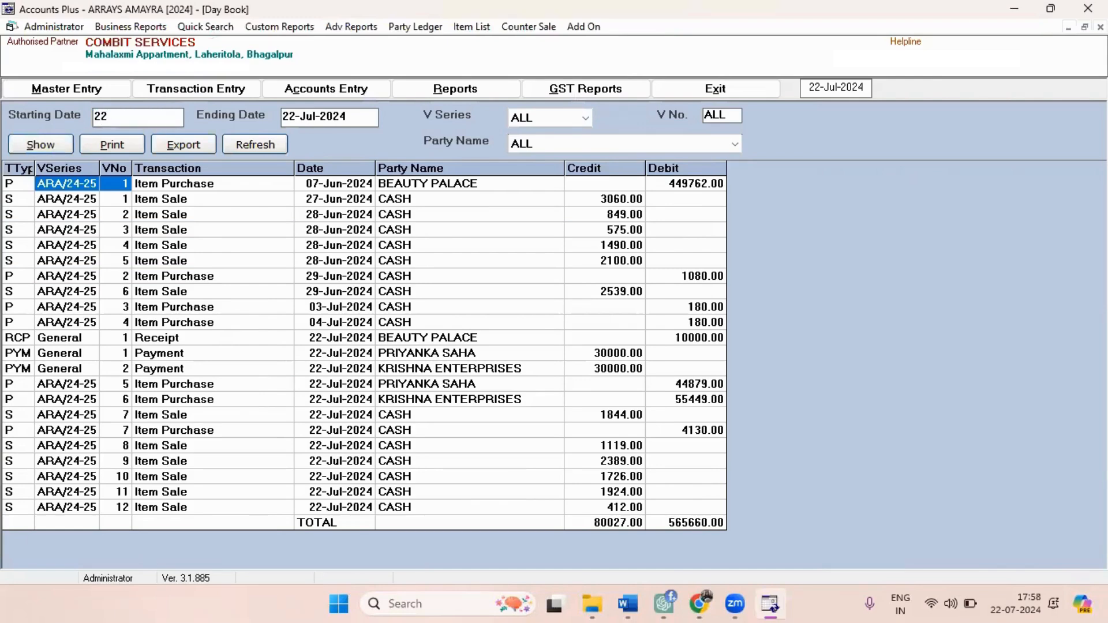
text(-07-2024)
key(Tab)
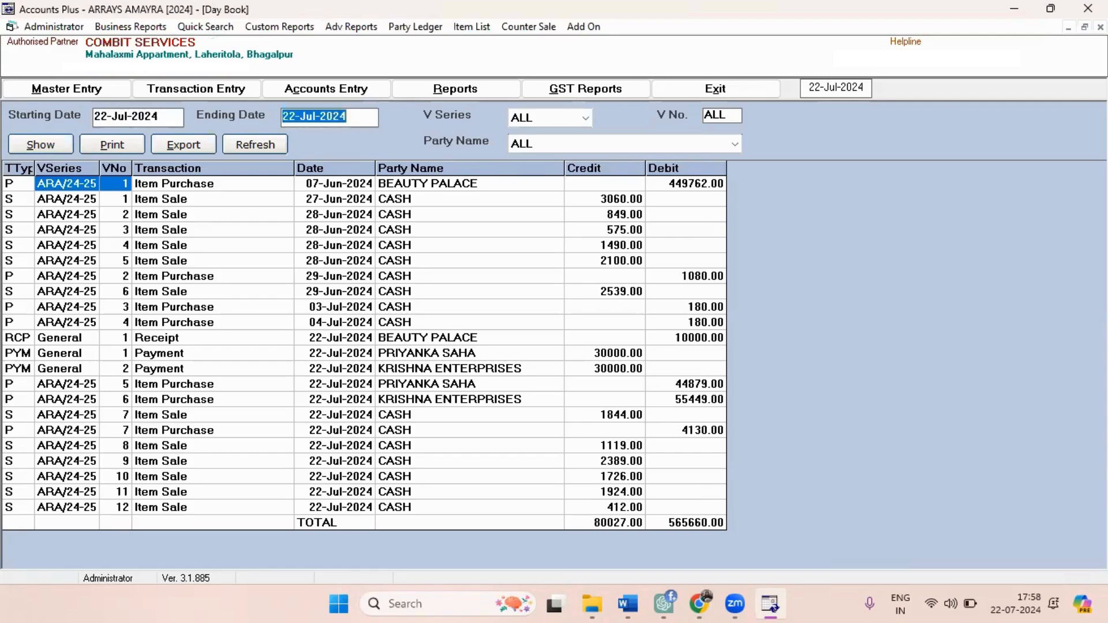
key(Tab)
key(Tab)
key(Tab)
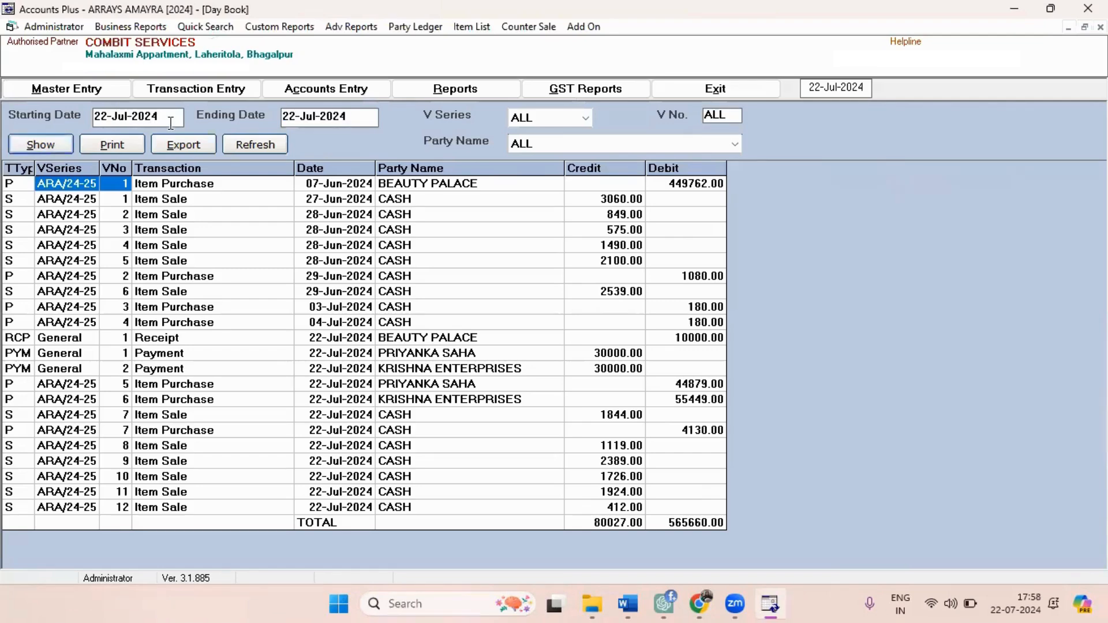
key(Return)
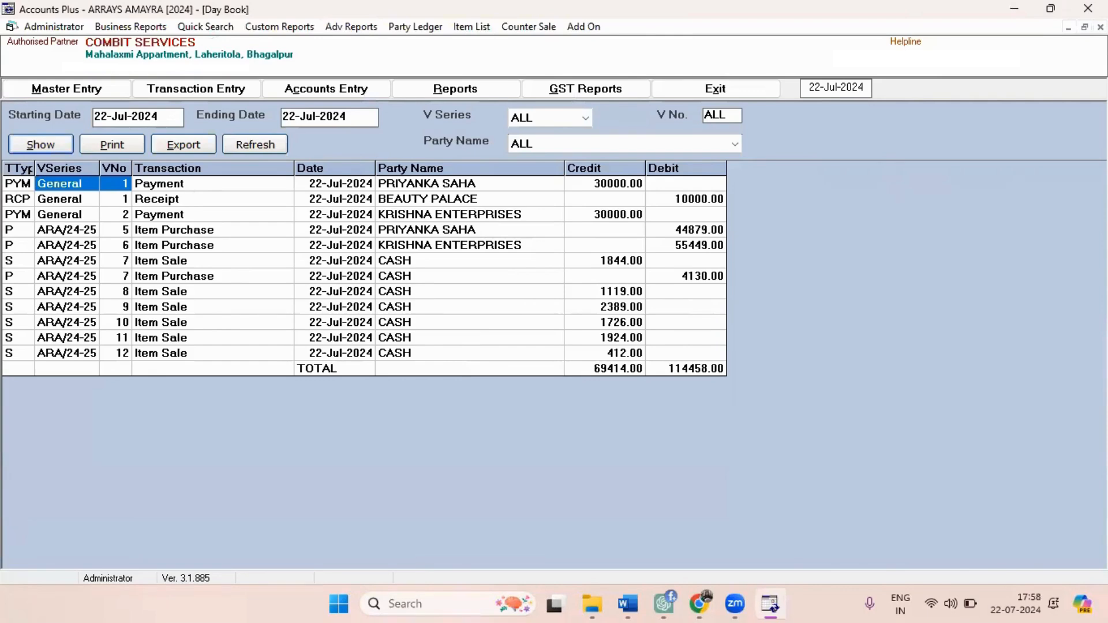
click(1099, 26)
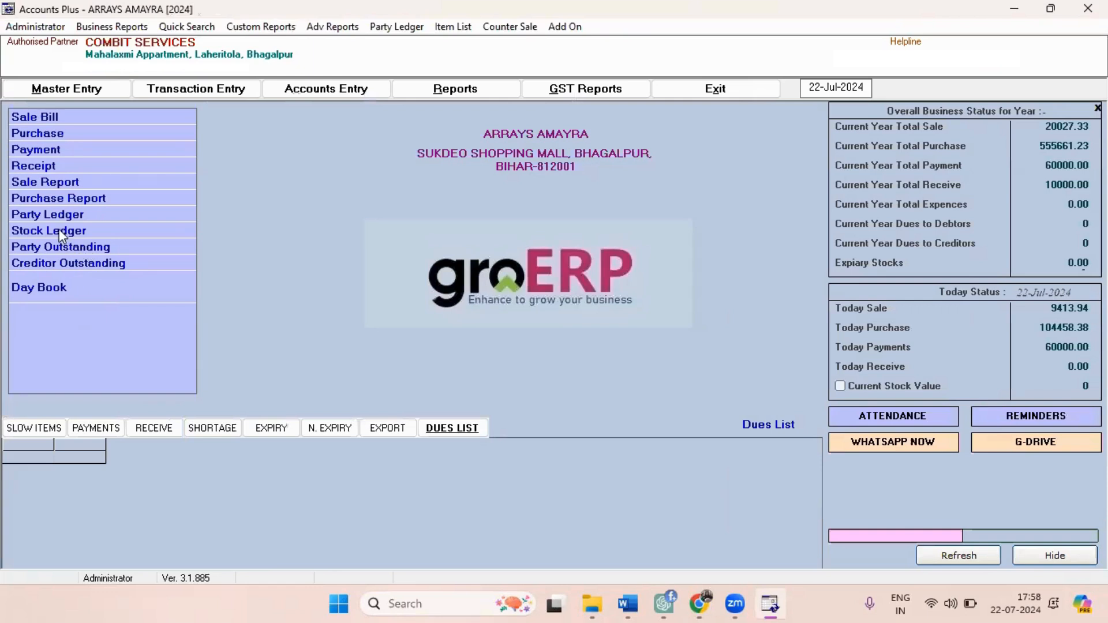
Show the creditor outstanding amounts for all parties as of 22-Jul-2024, and close the report.
click(72, 262)
click(26, 142)
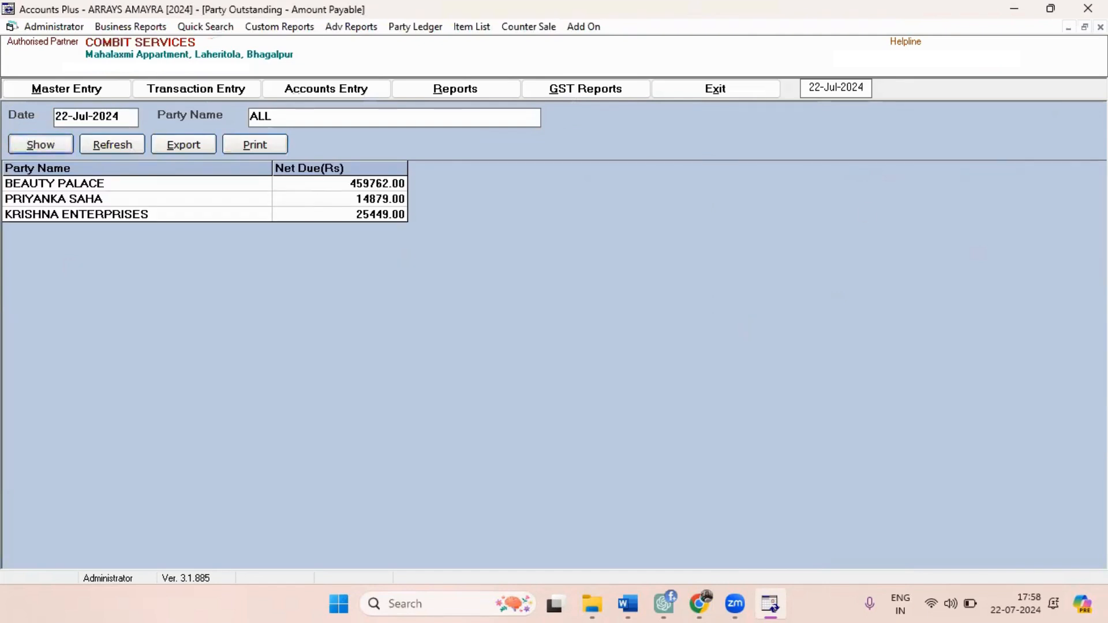
click(1100, 27)
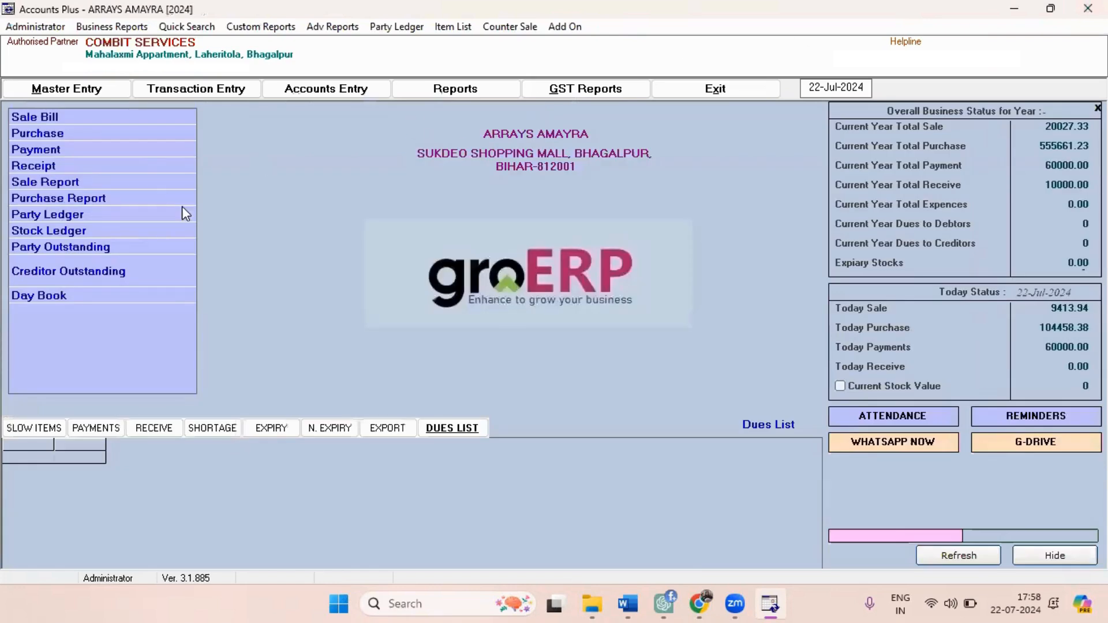
Show the party ledger for ALL accounts from 01-Apr-2024 to 22-Jul-2024 and examine its cash sale entries.
click(78, 218)
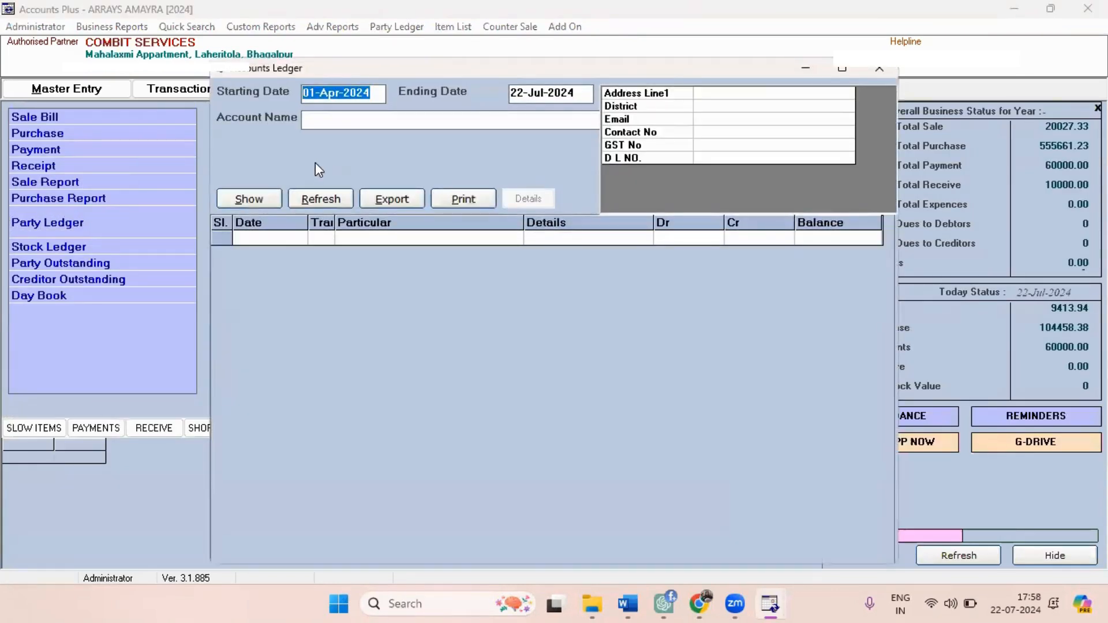
click(341, 121)
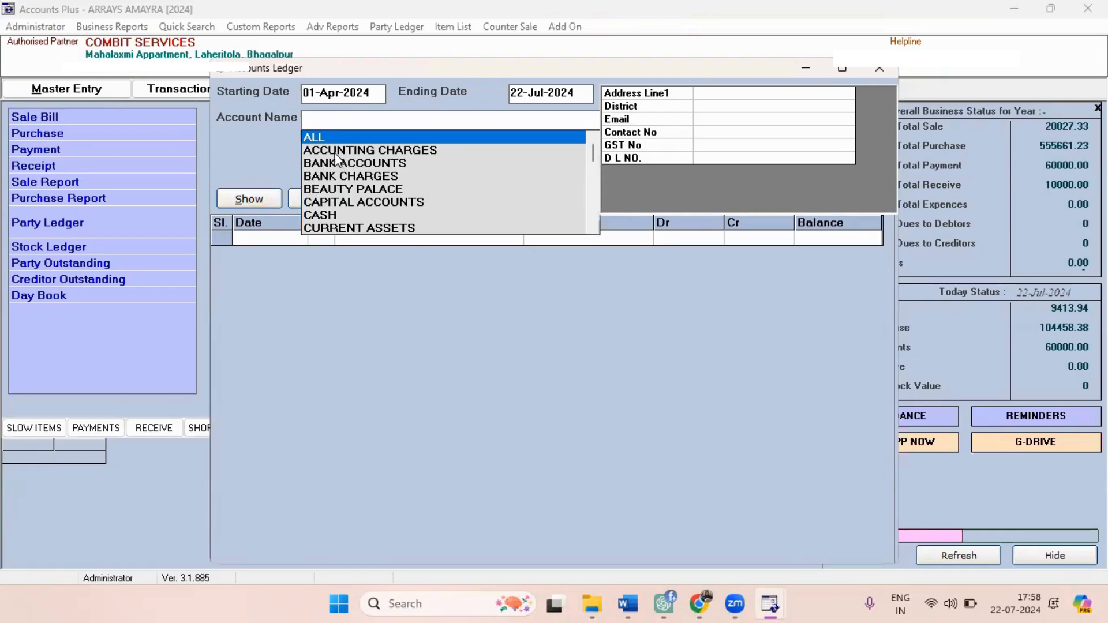
click(307, 137)
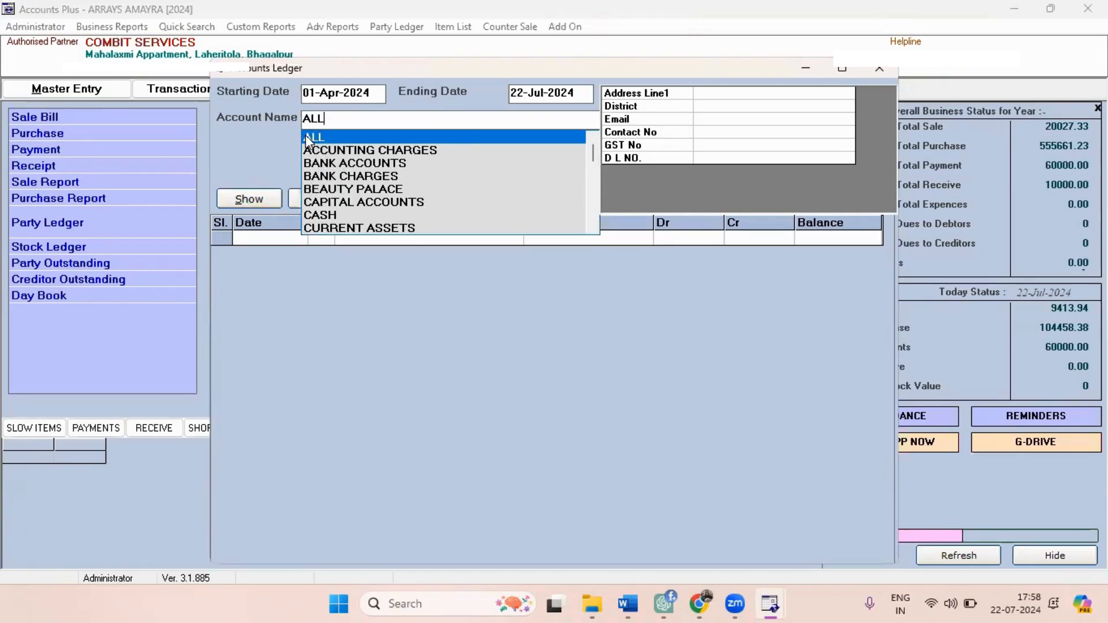
click(259, 198)
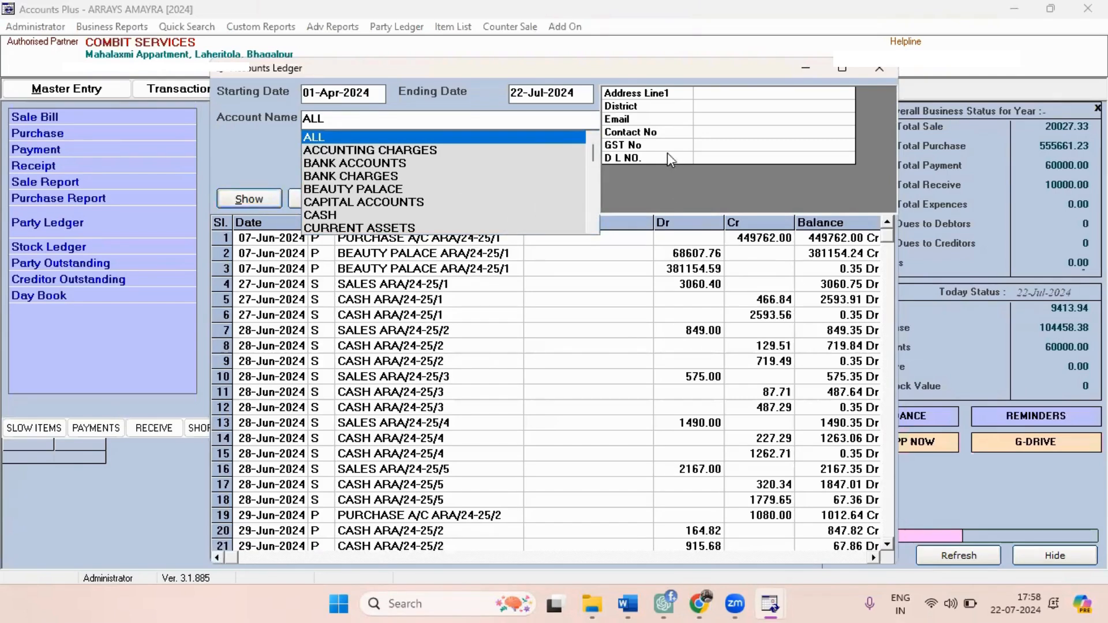
click(477, 364)
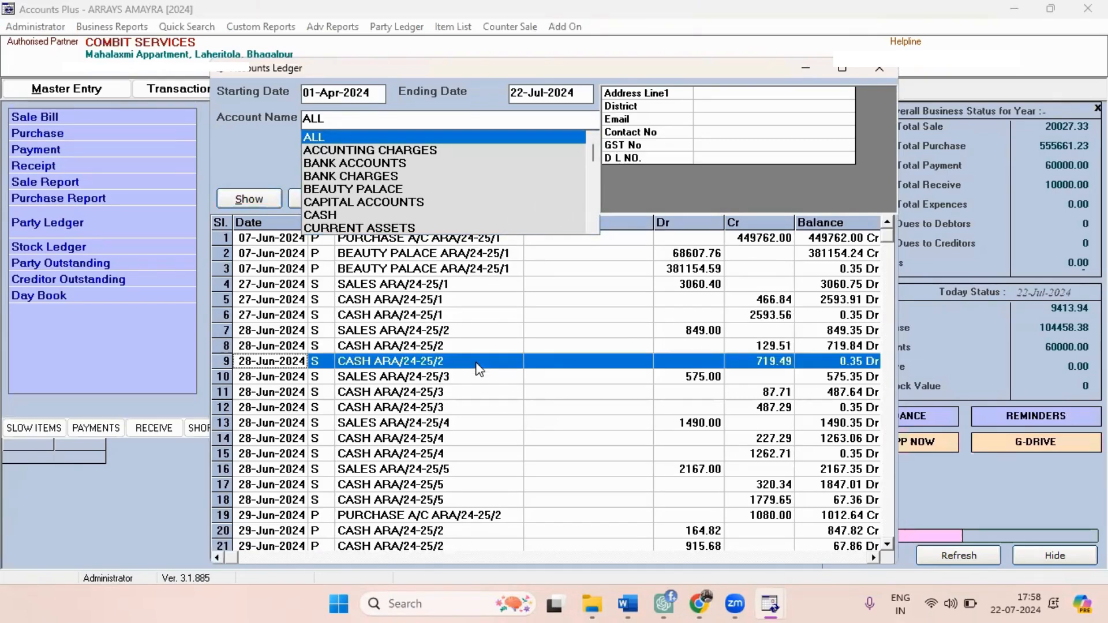
click(431, 456)
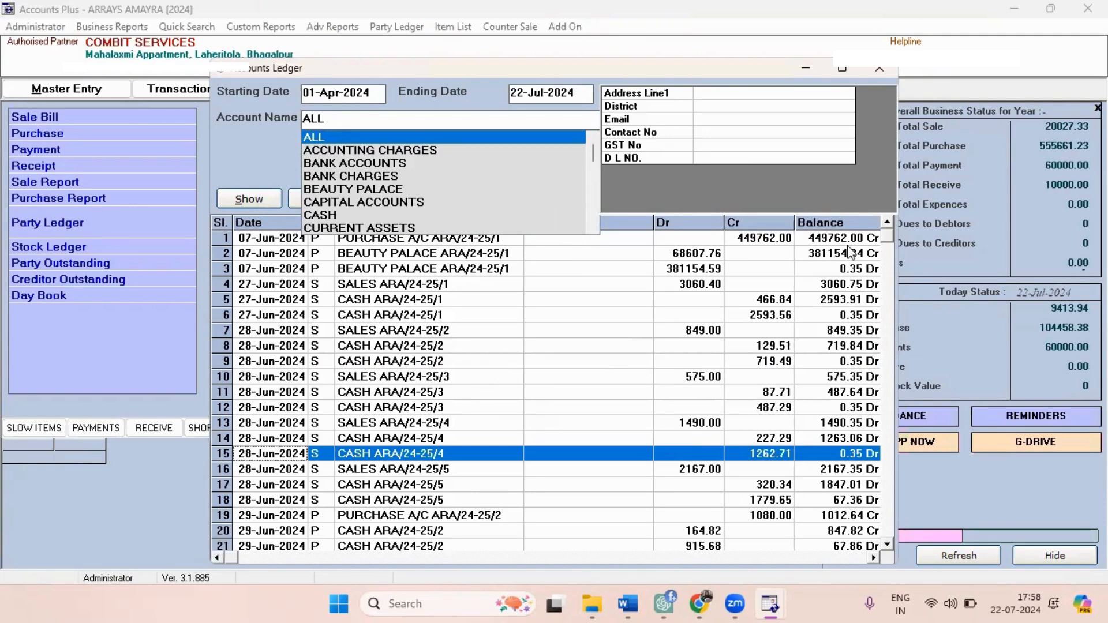
Show the BEAUTY PALACE account ledger from 01-Apr-2024 to 22-Jul-2024, and close the ledger.
click(336, 186)
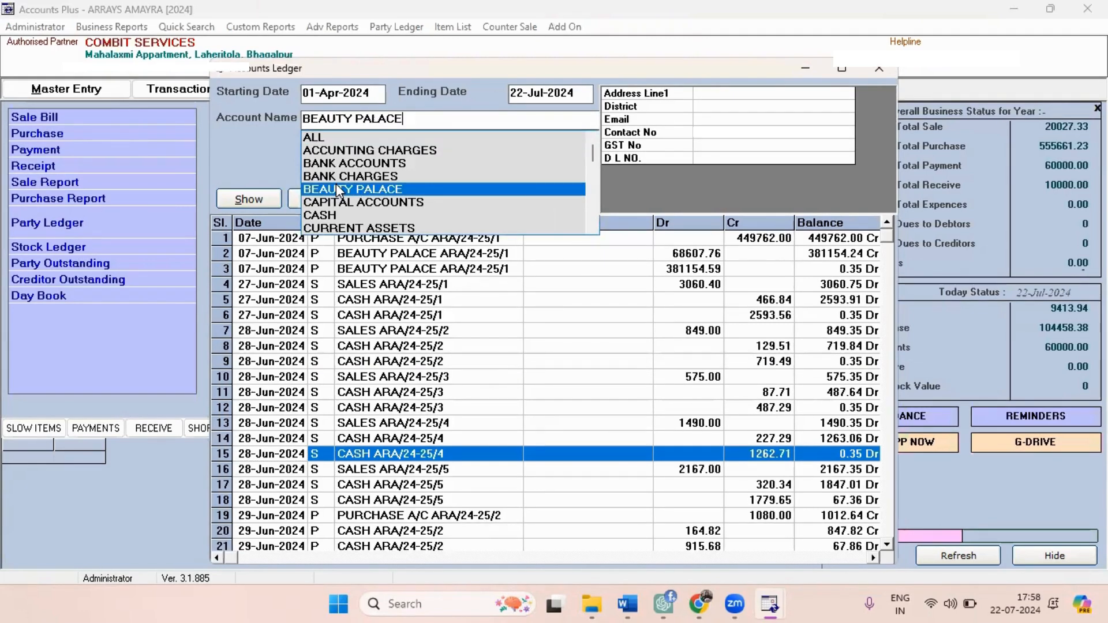
click(336, 186)
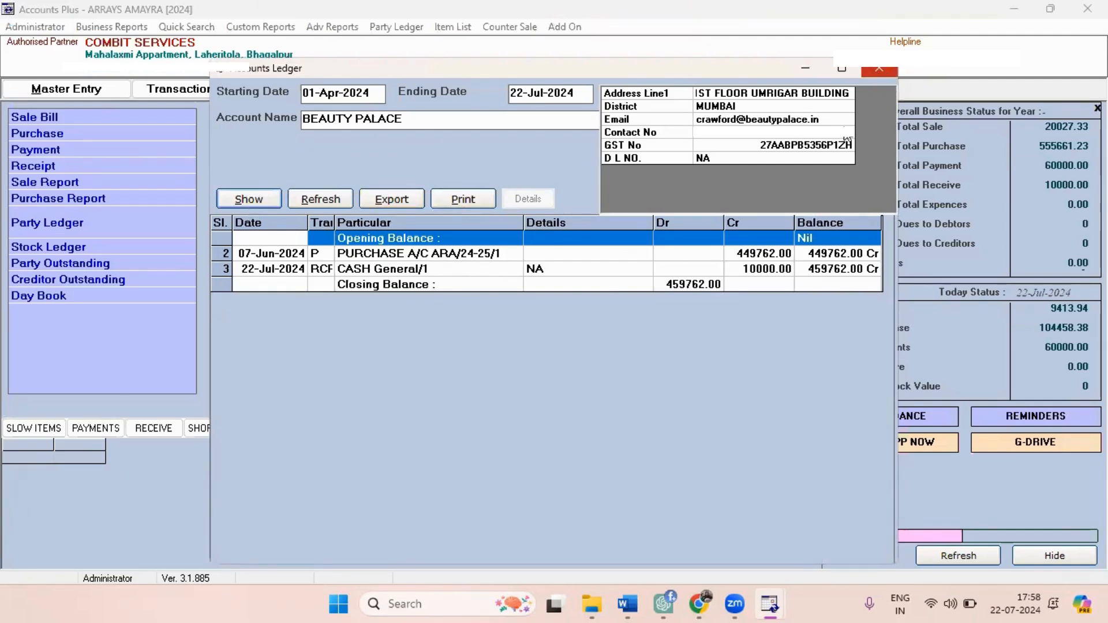
click(886, 71)
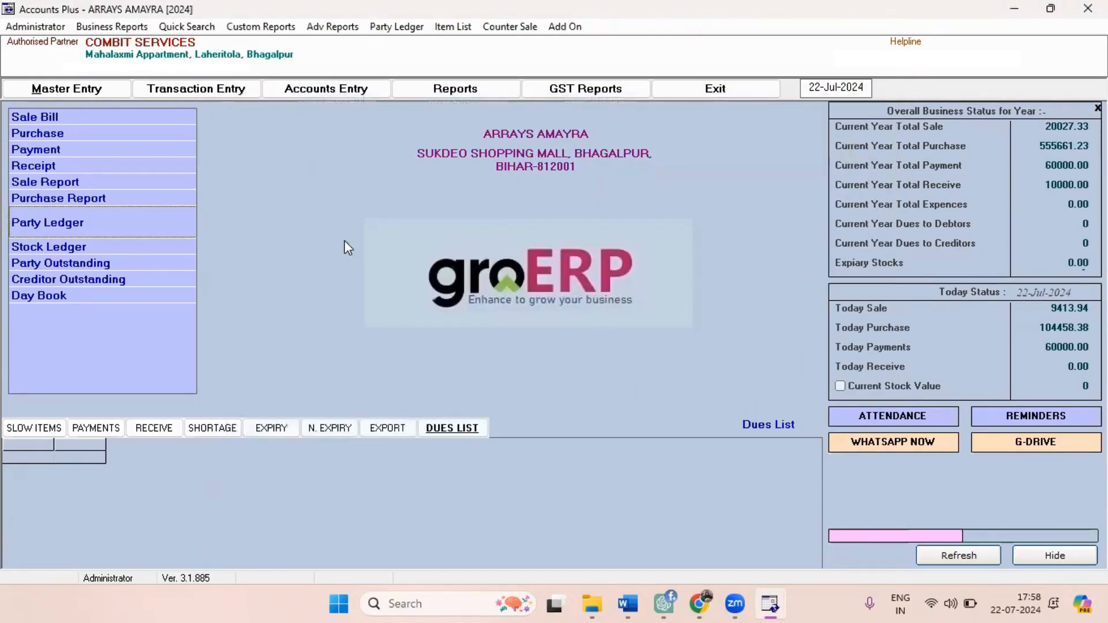
Open the GST reports and set the GST type to Monthly and the month to July.
click(560, 94)
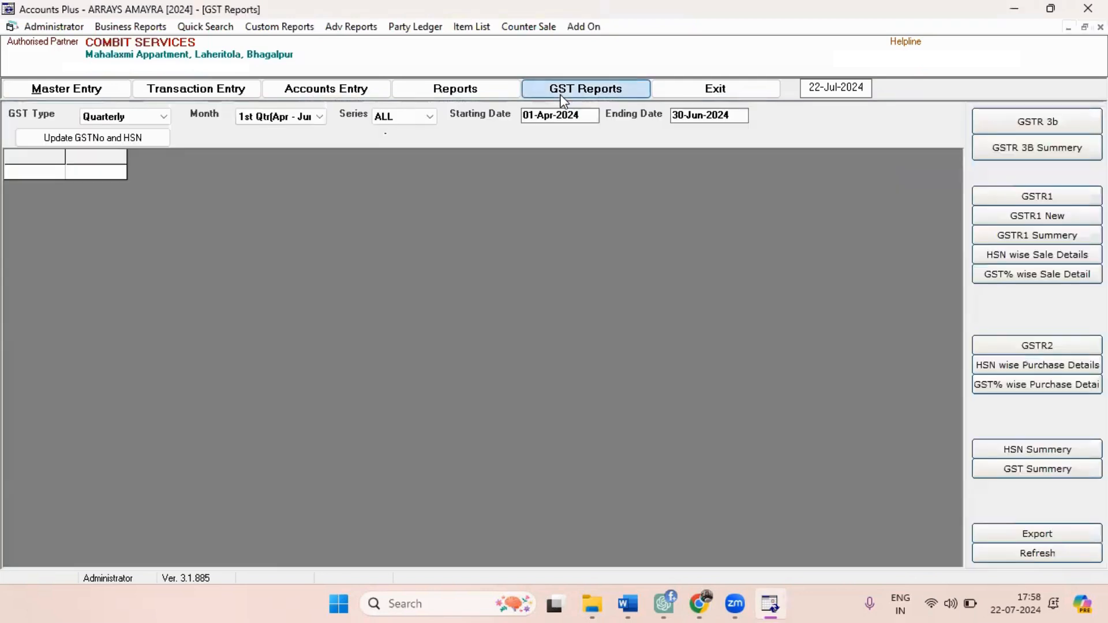
click(148, 117)
click(126, 140)
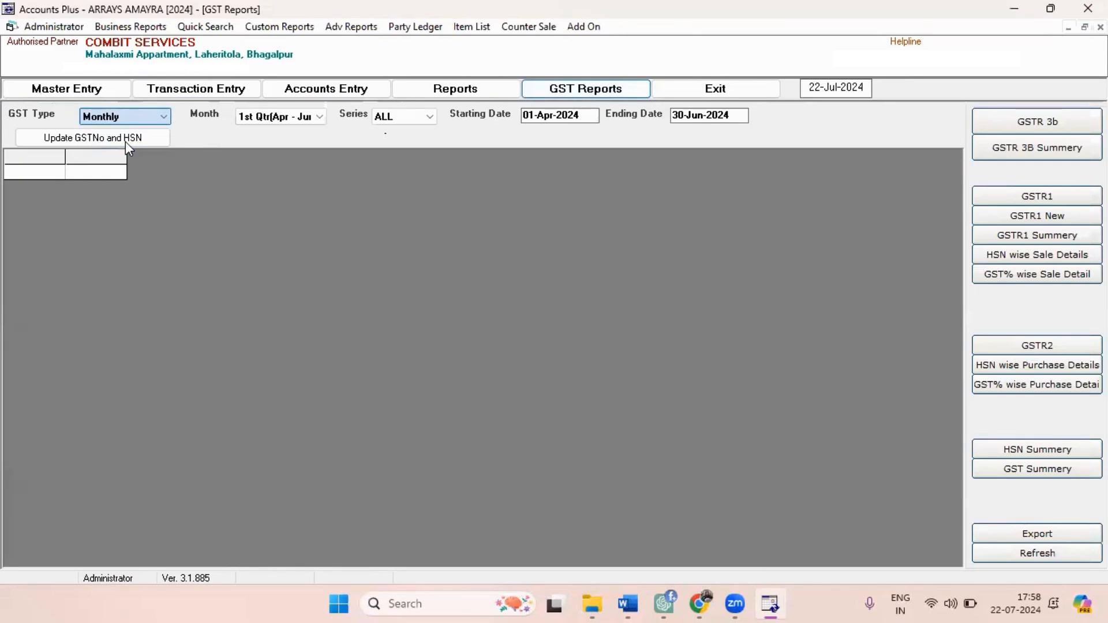
click(316, 123)
click(315, 122)
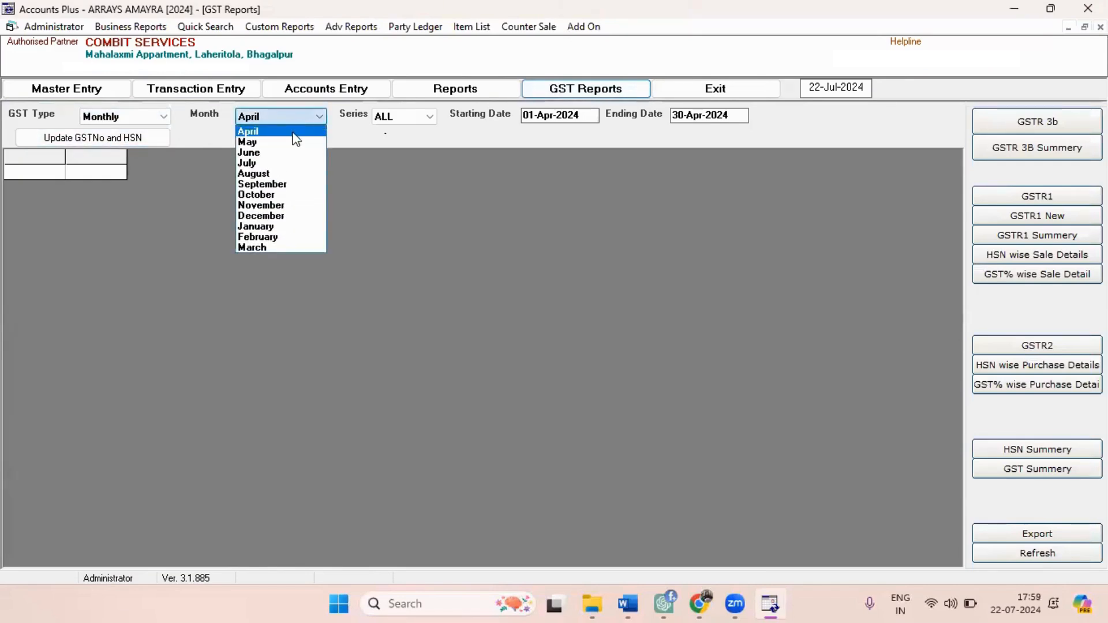
click(272, 165)
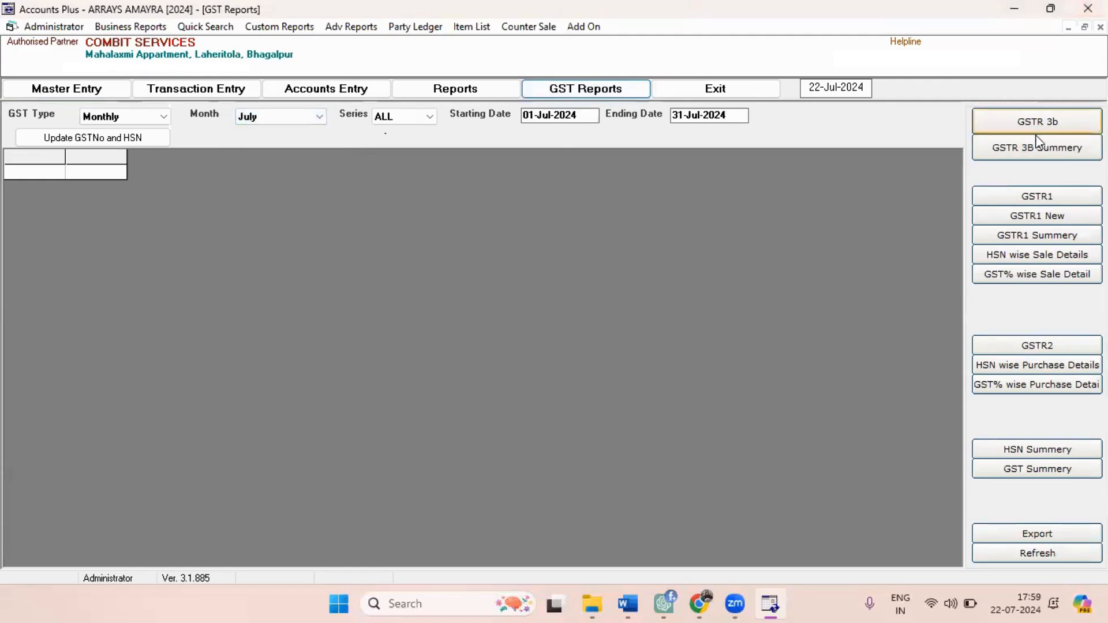
View the July GSTR1, GSTR2 and GSTR 3B summary reports, and close the GST reports.
click(1020, 199)
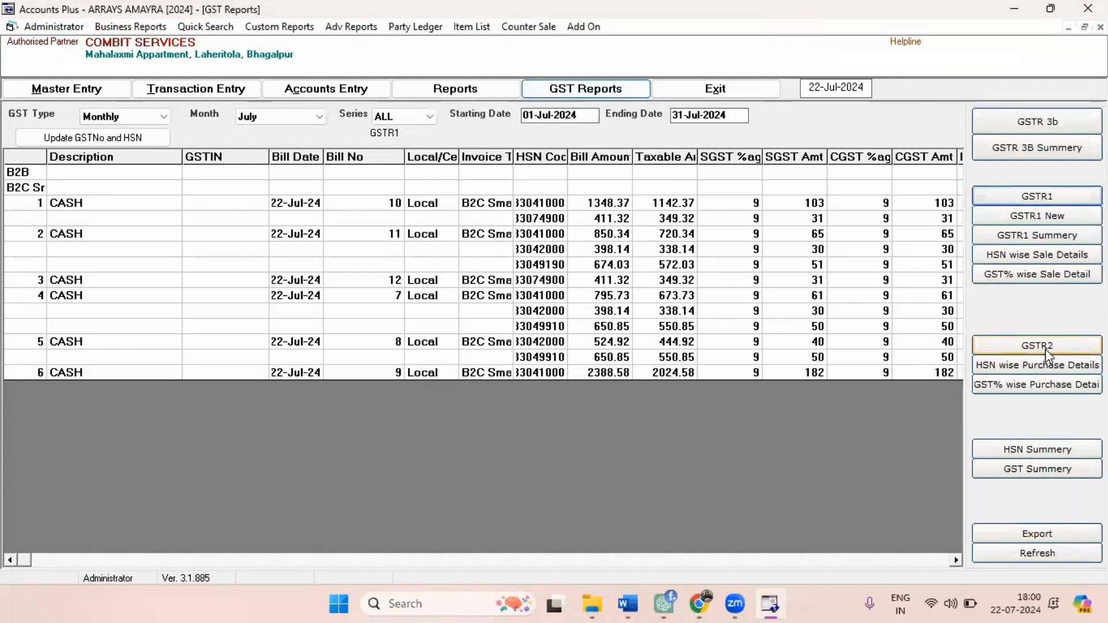
click(1029, 347)
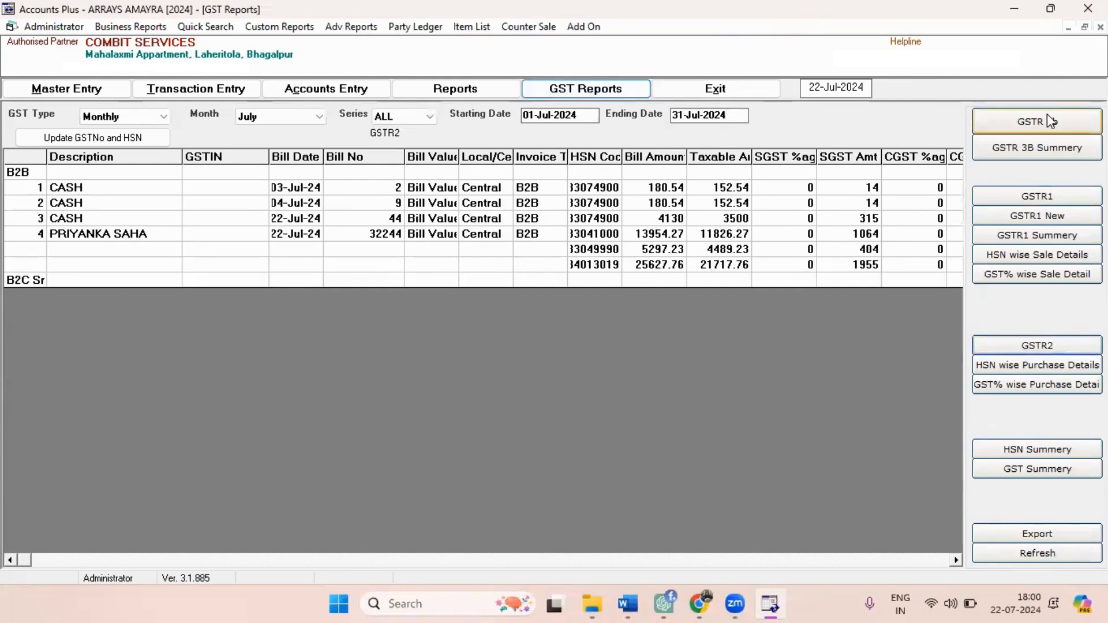
click(1043, 153)
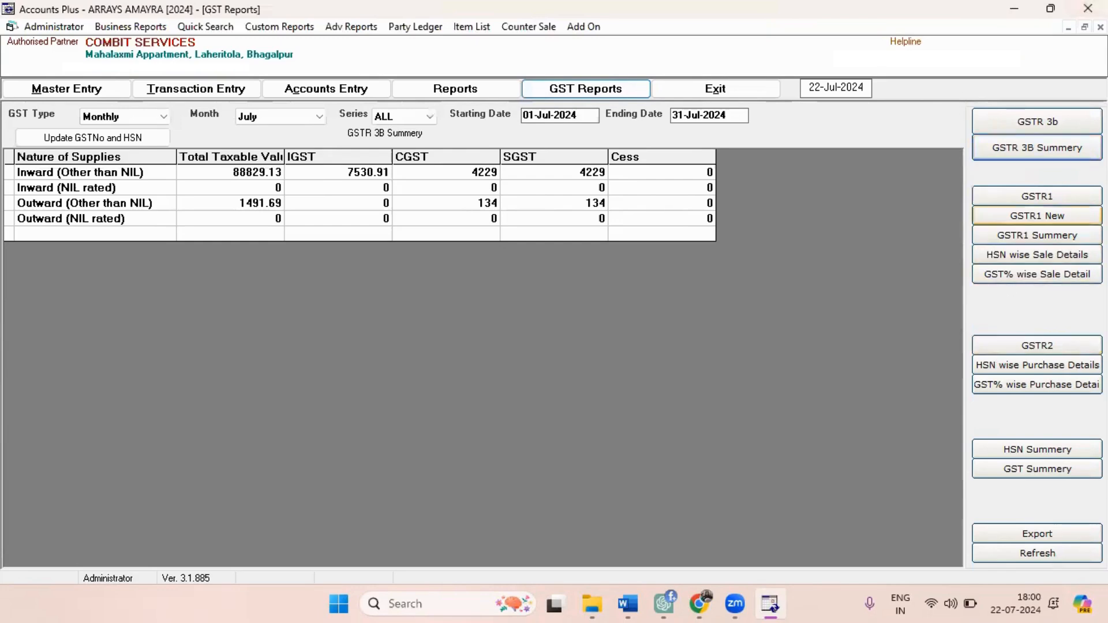
click(1099, 27)
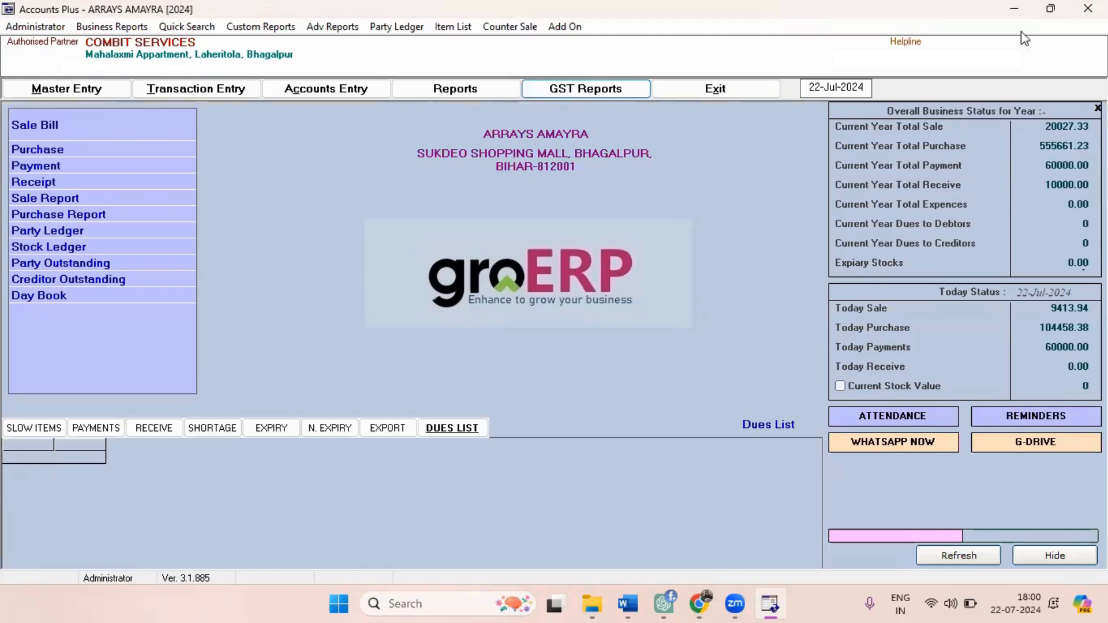
click(437, 87)
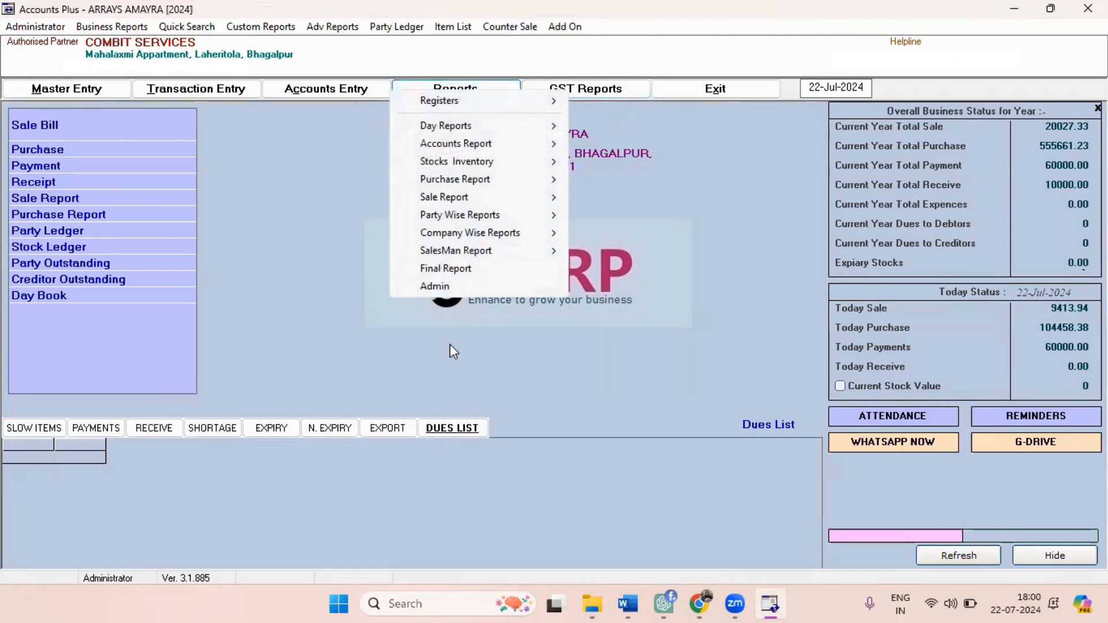
mouse_move(459, 127)
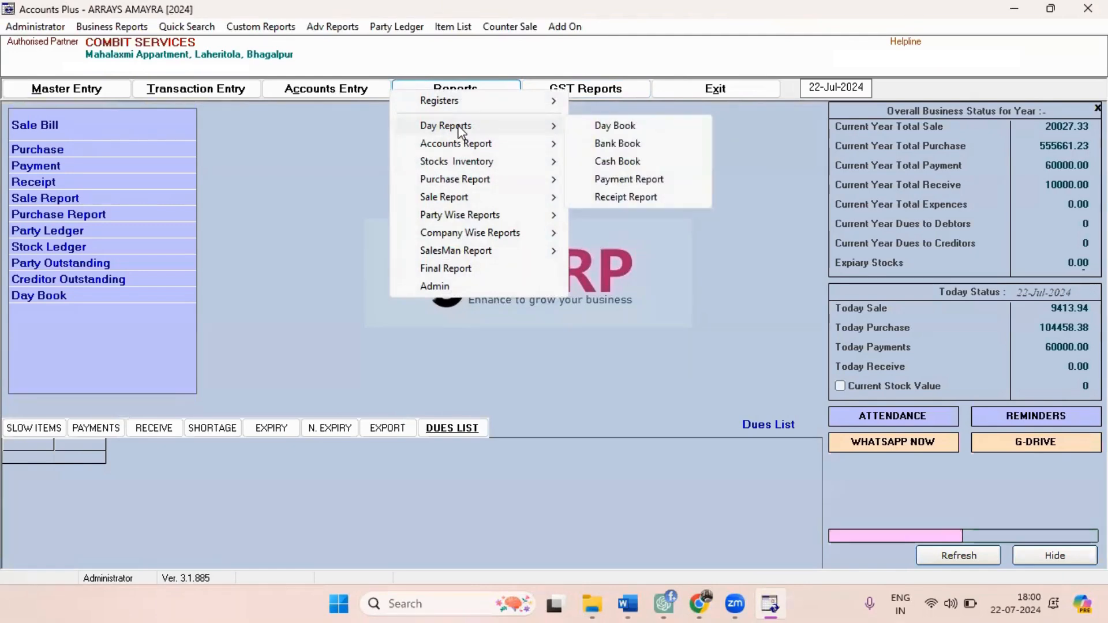
mouse_move(468, 164)
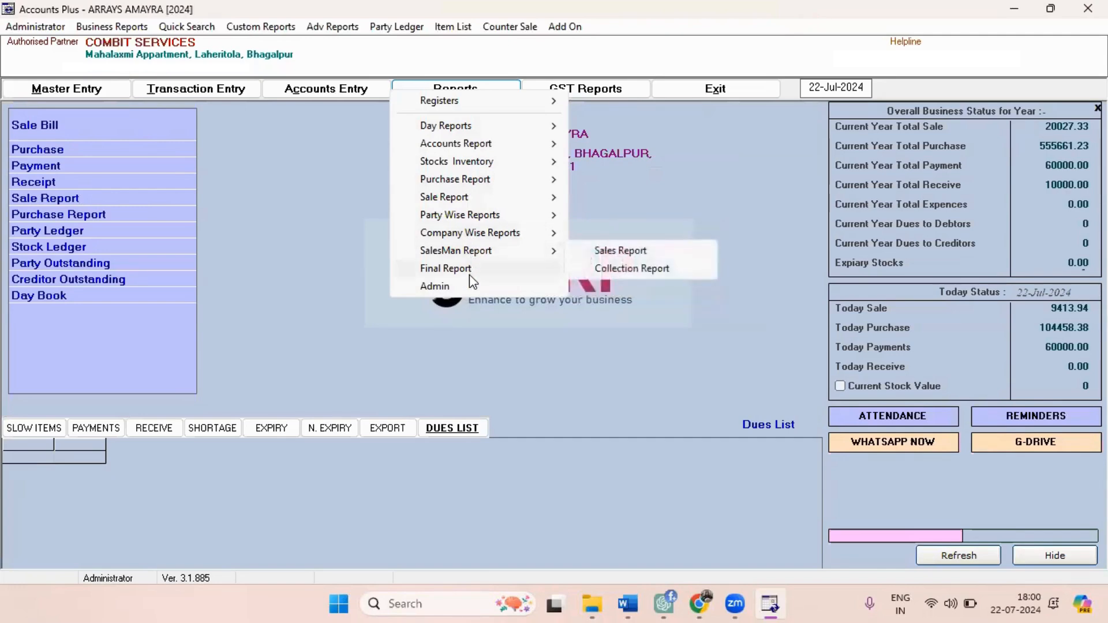
click(265, 225)
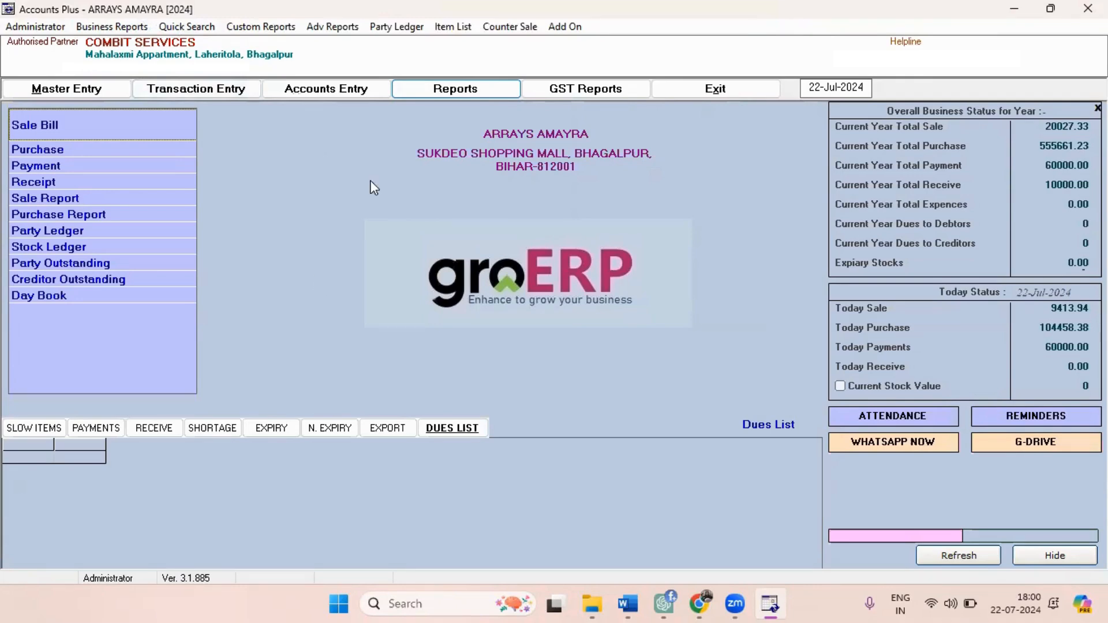
List the stock of all items for every group and company, and filter the item names by "ho".
click(453, 22)
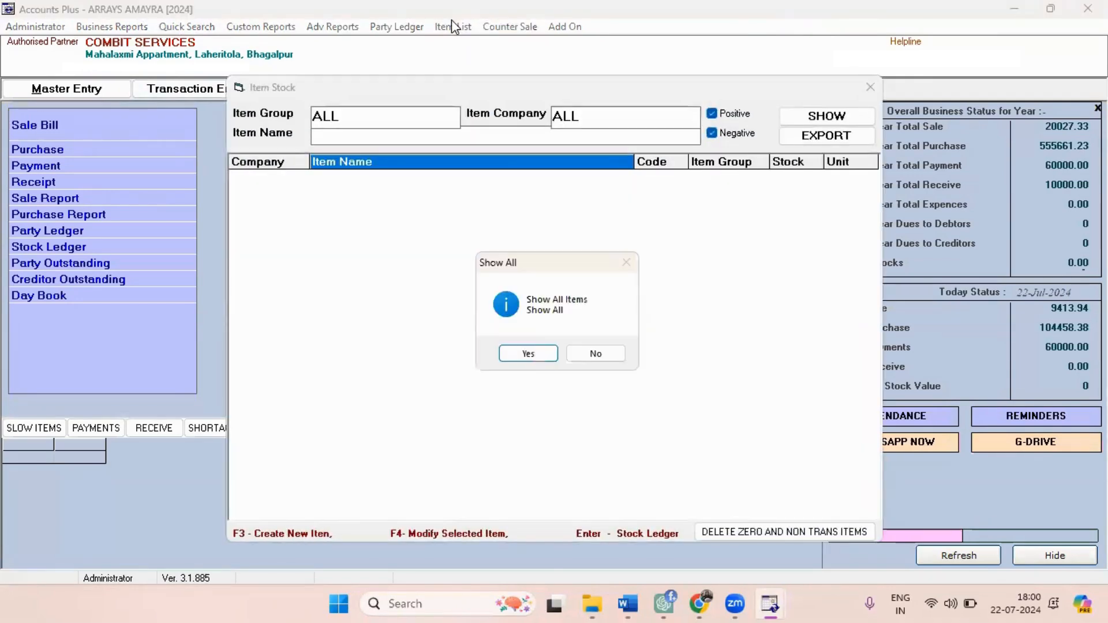
click(528, 354)
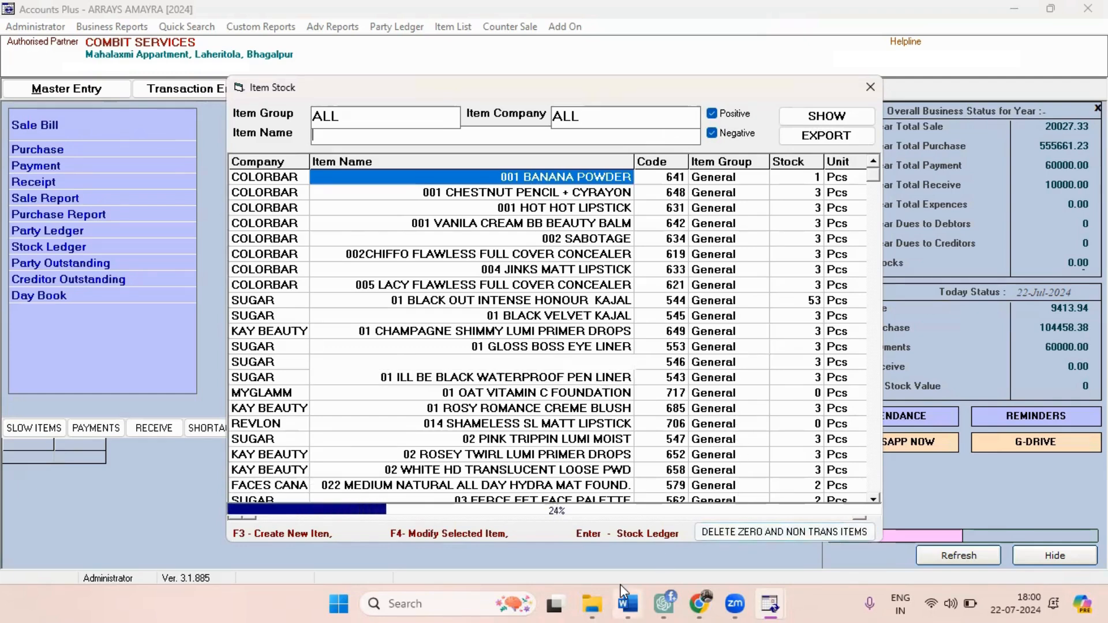
mouse_move(622, 588)
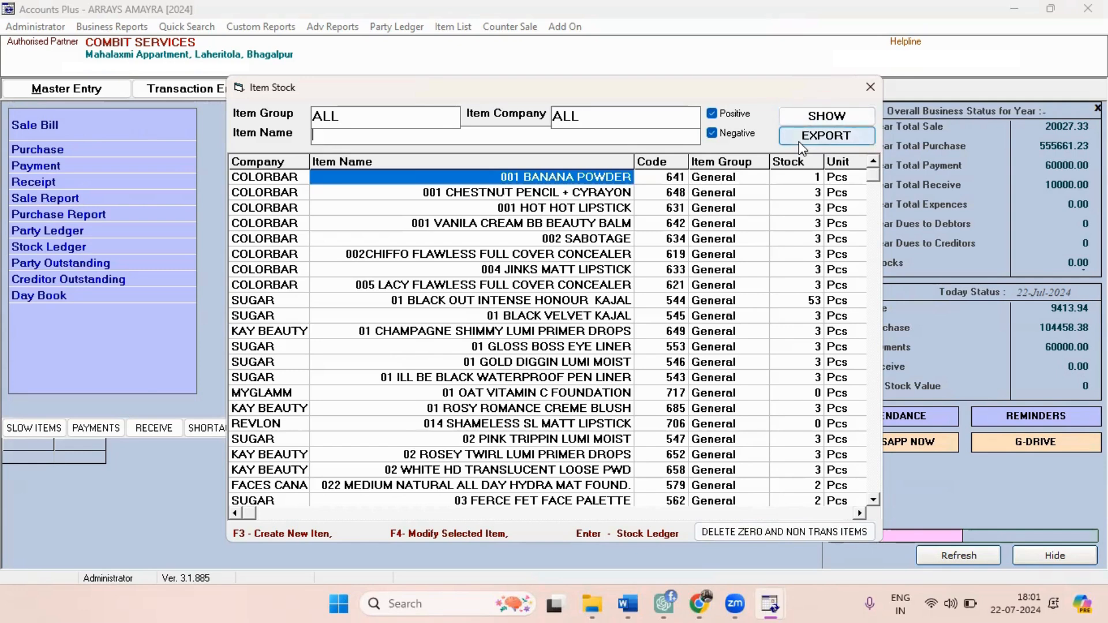
text(ho)
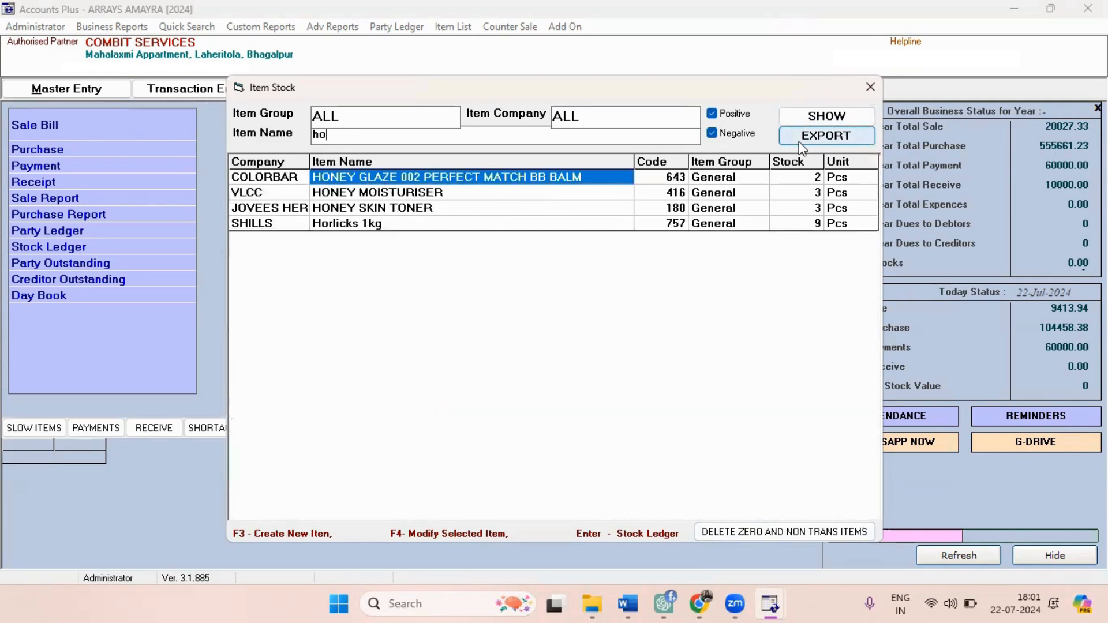
Open a blank new item form from the item stock list and close it without saving.
key(F3)
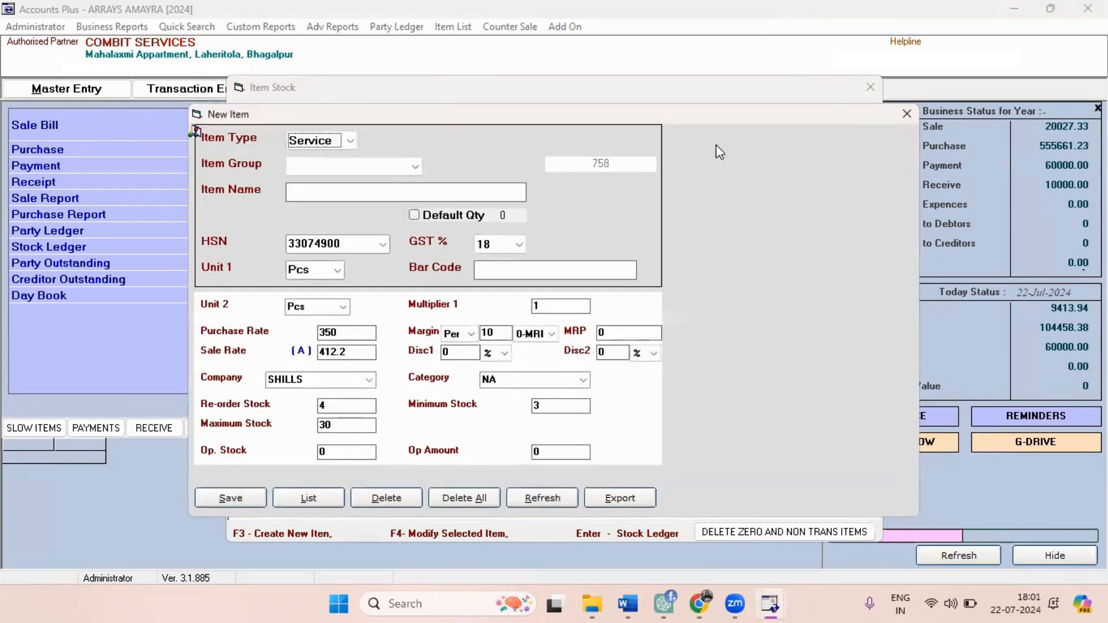
click(914, 113)
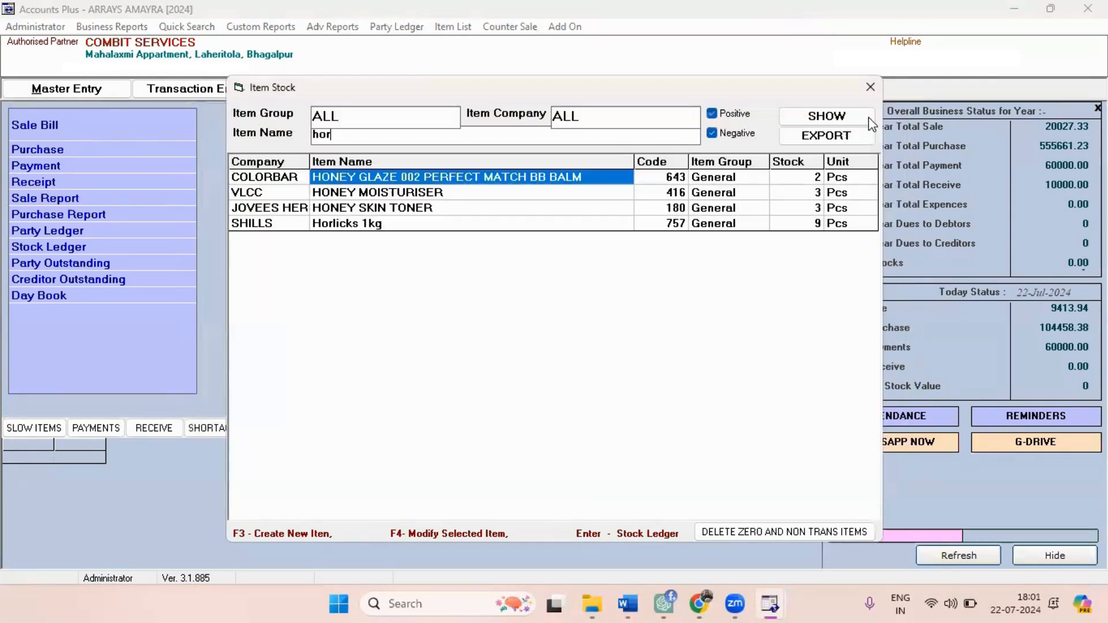
Select Horlicks 1kg in the item stock list, and view and close the party balance list for all groups.
click(349, 225)
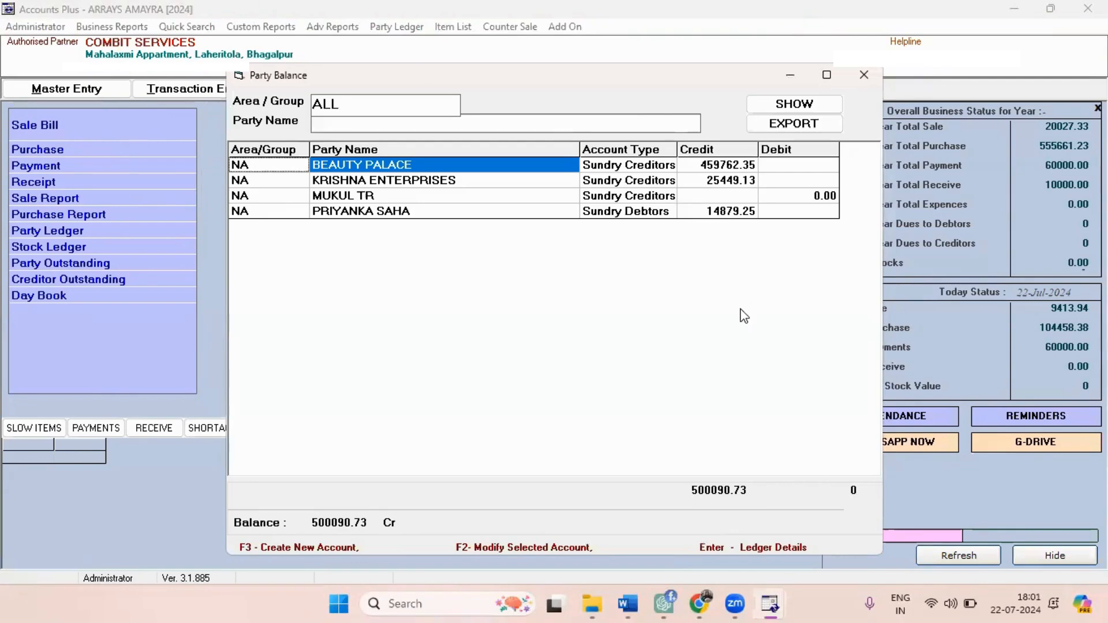
click(866, 74)
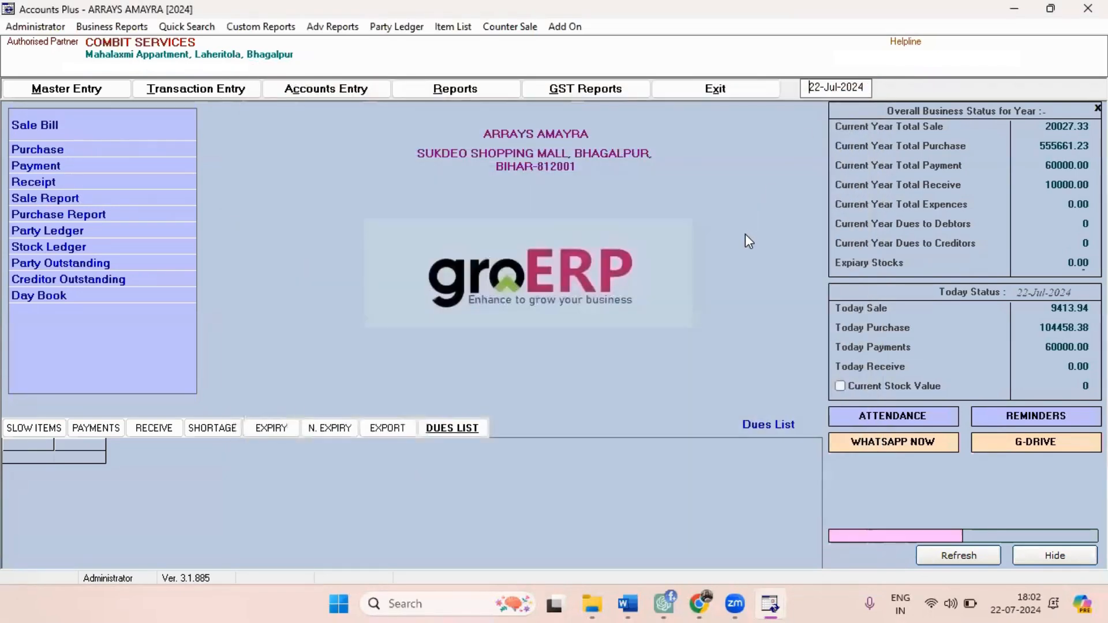